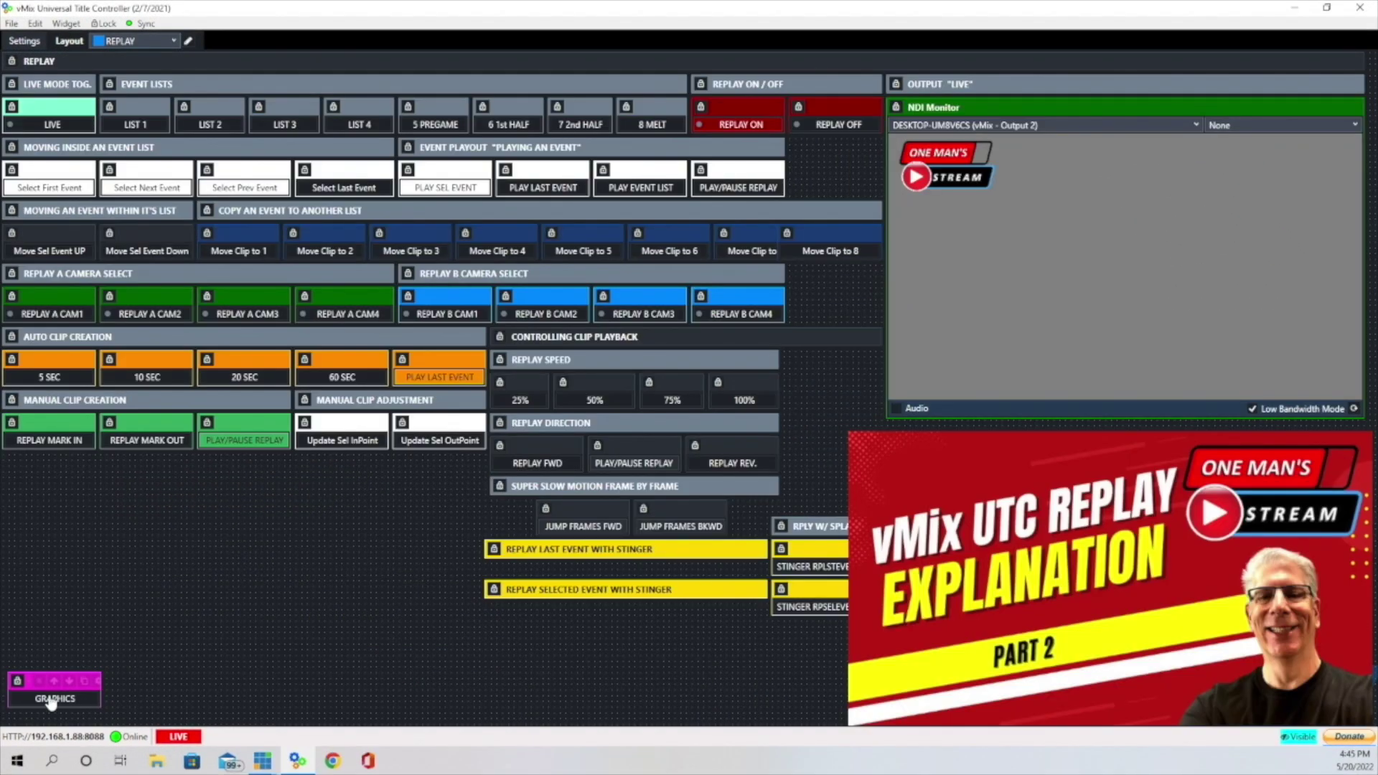
Step: Press GRAPHICS on the REPLAY layout to bring up the MAIN football layout
left_click(50, 699)
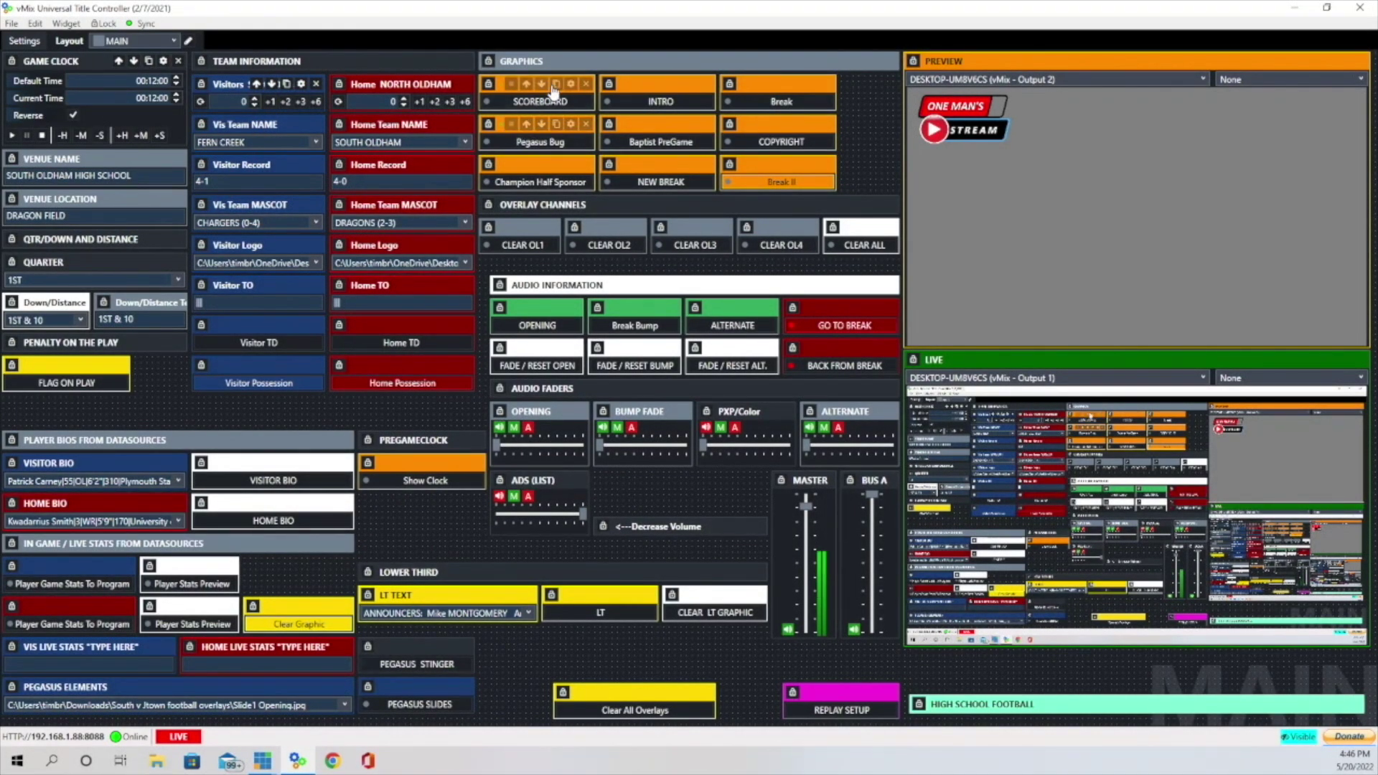
Step: Air the scoreboard, run then stop the game clock back at 12:00, and open its settings
left_click(556, 100)
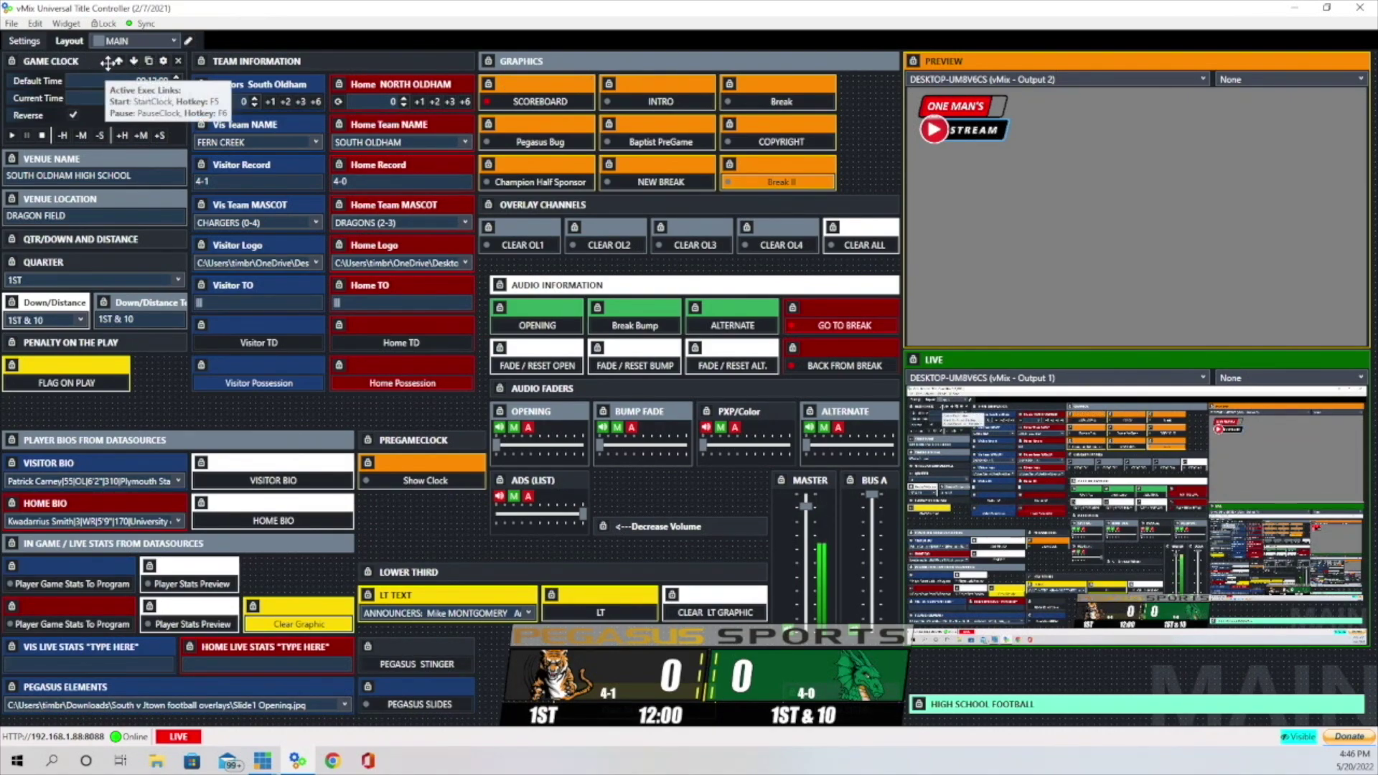
left_click(13, 136)
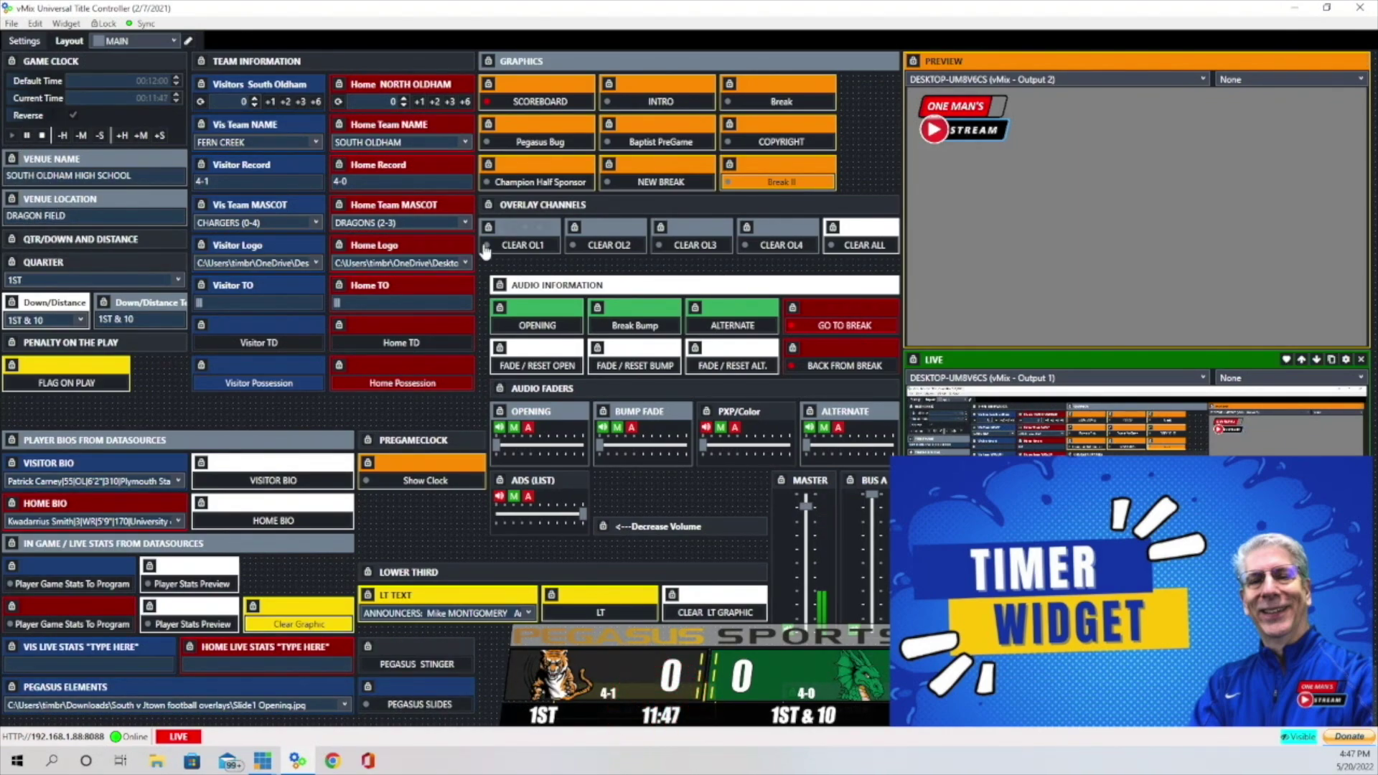
left_click(41, 135)
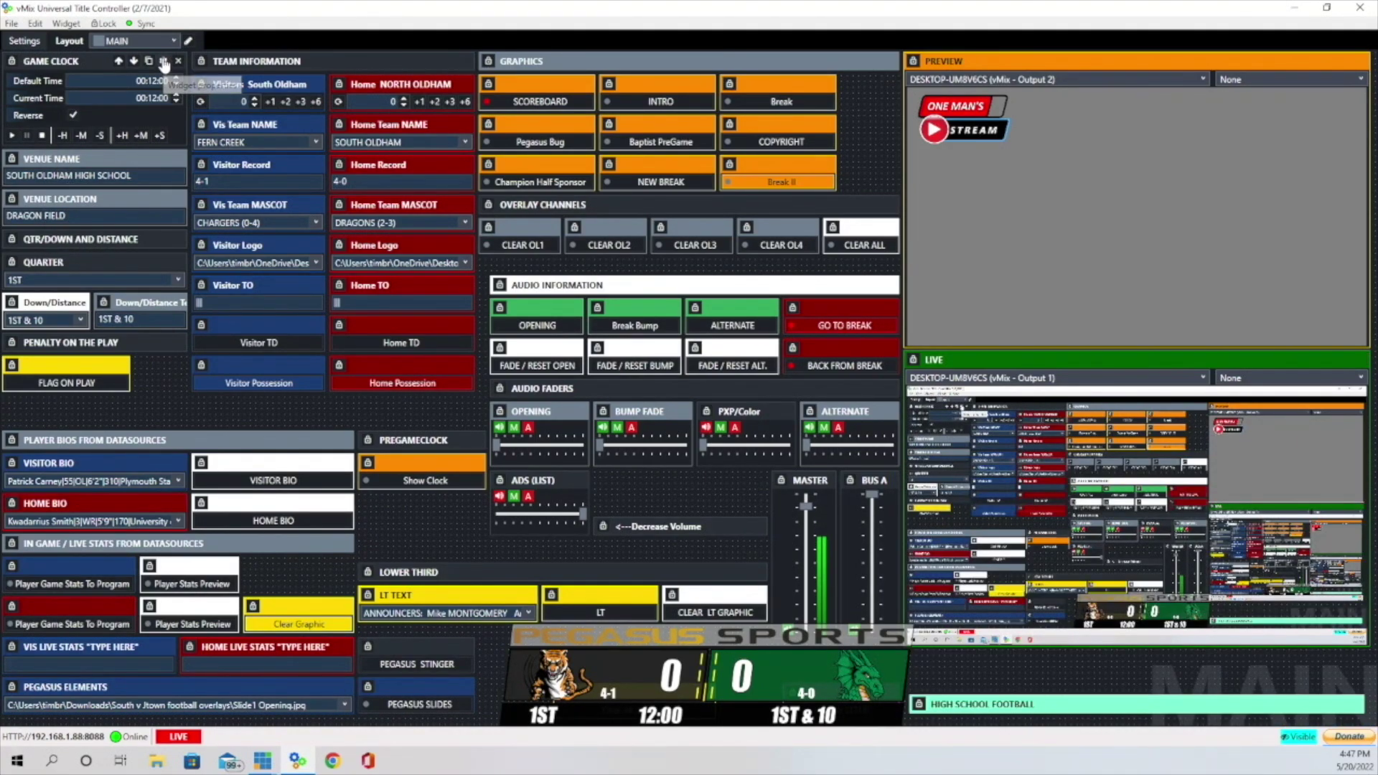
left_click(164, 62)
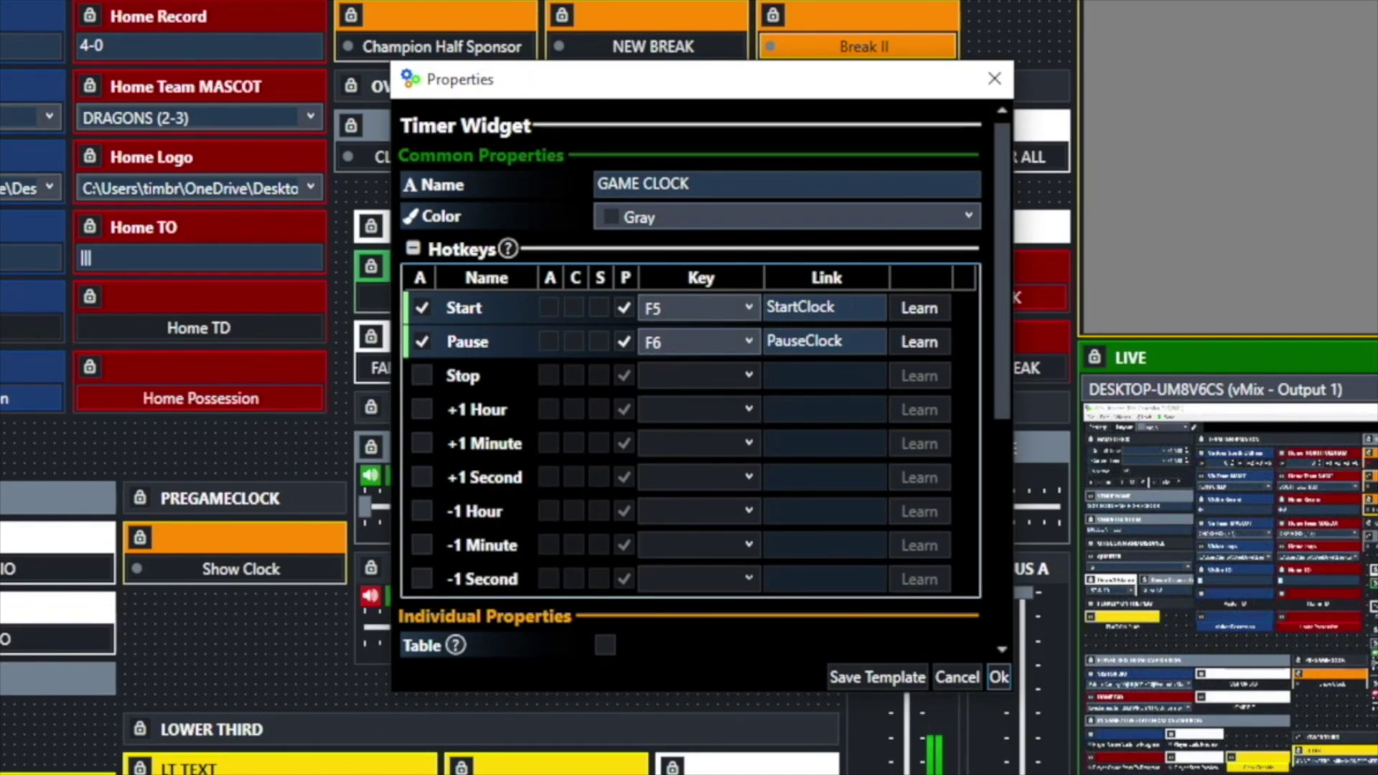
Step: Close the Timer Widget Properties after confirming Start is F5 and Pause is F6
left_click(994, 79)
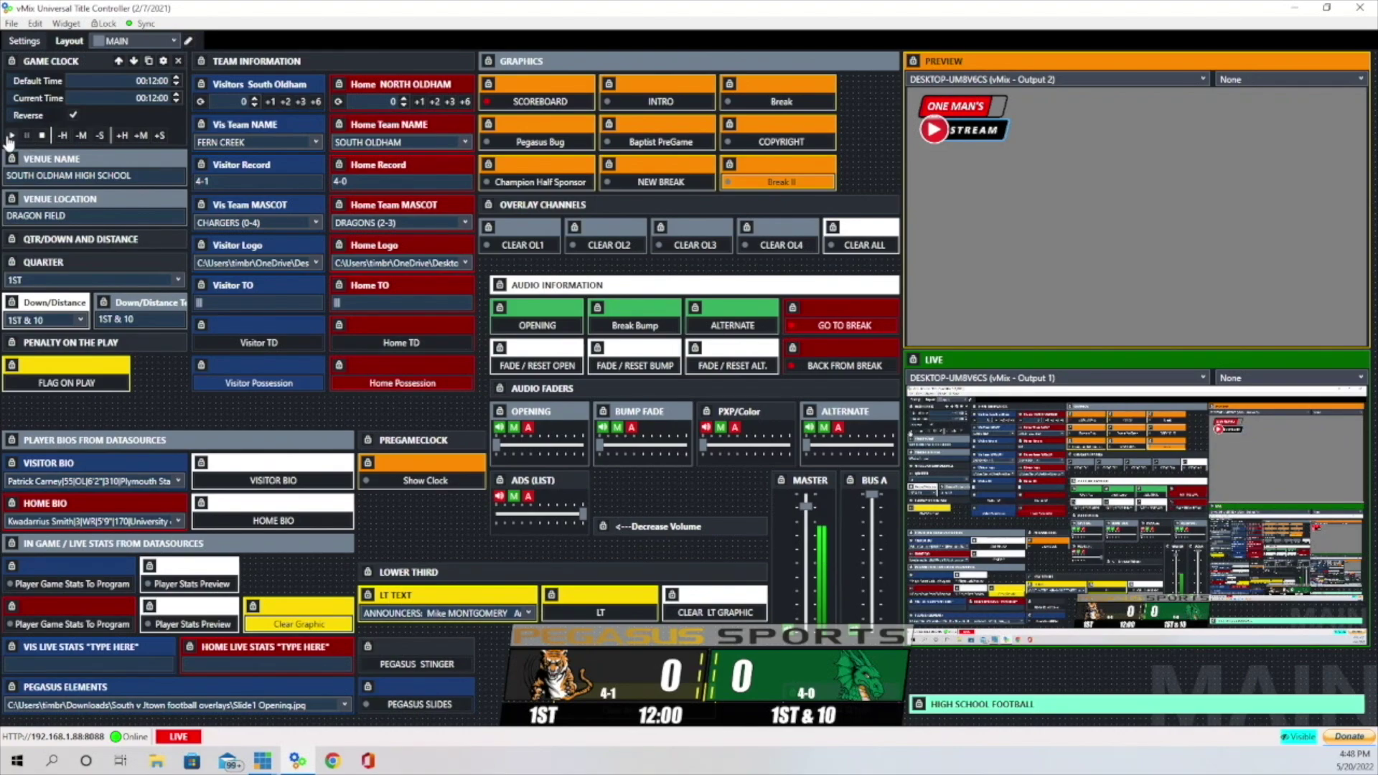
Step: Start the game clock with F5, pause it with F6, then resume it with F5
left_click(13, 136)
key("F5")
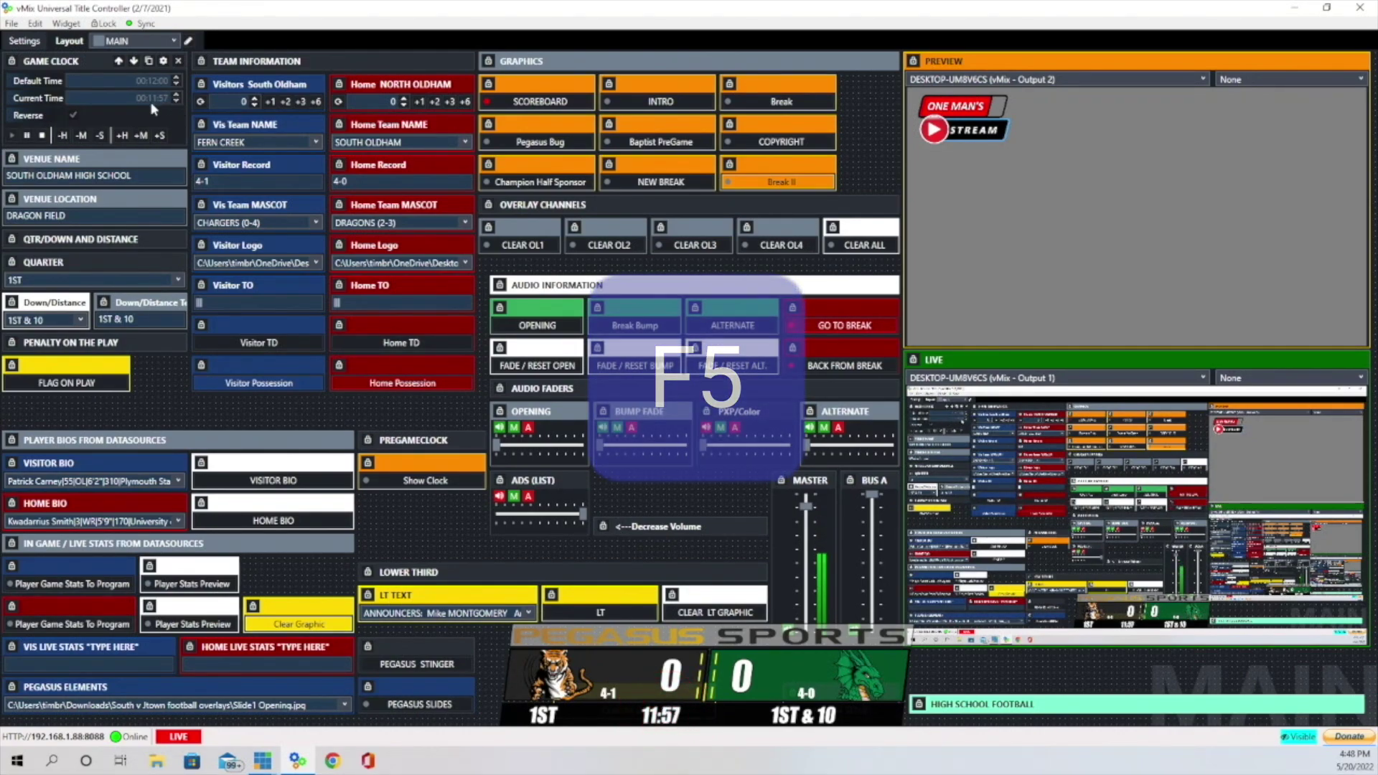
key("F6")
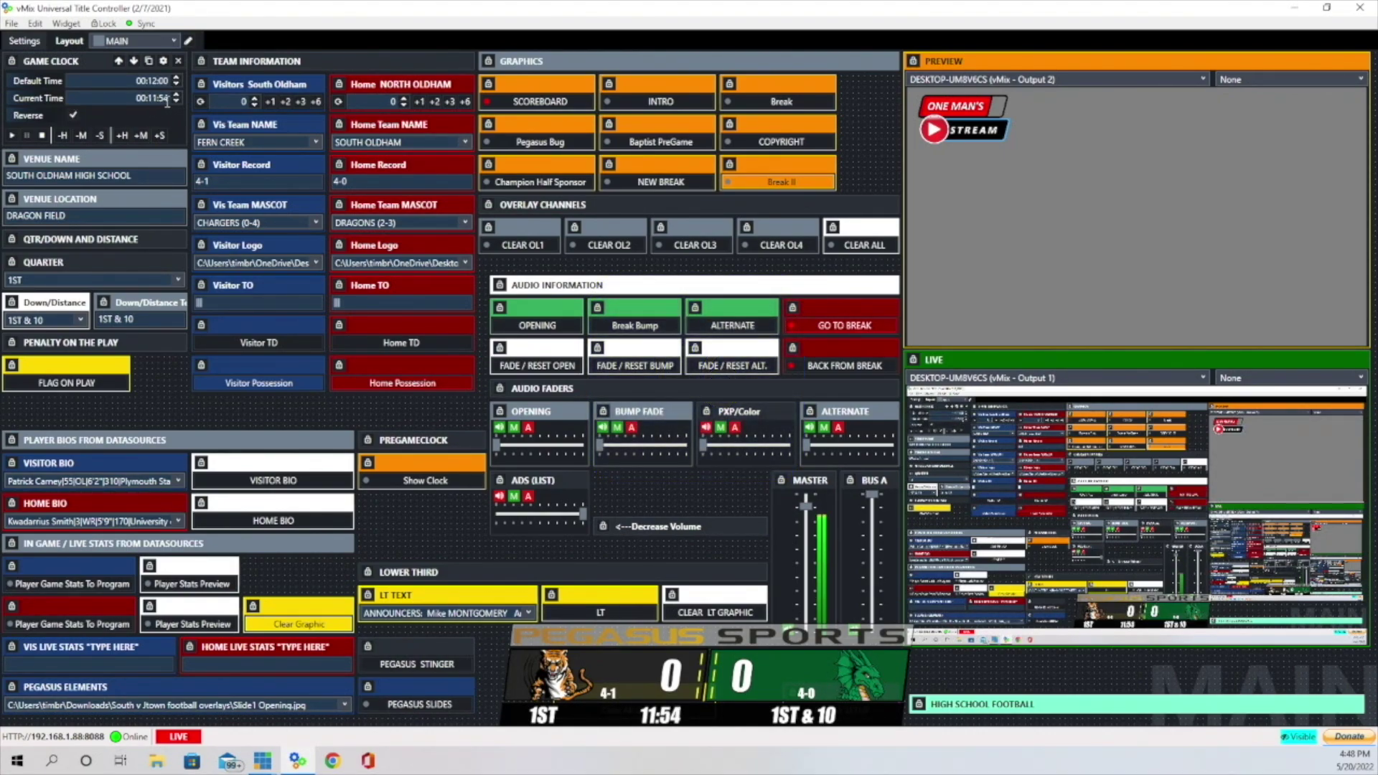
key("F5")
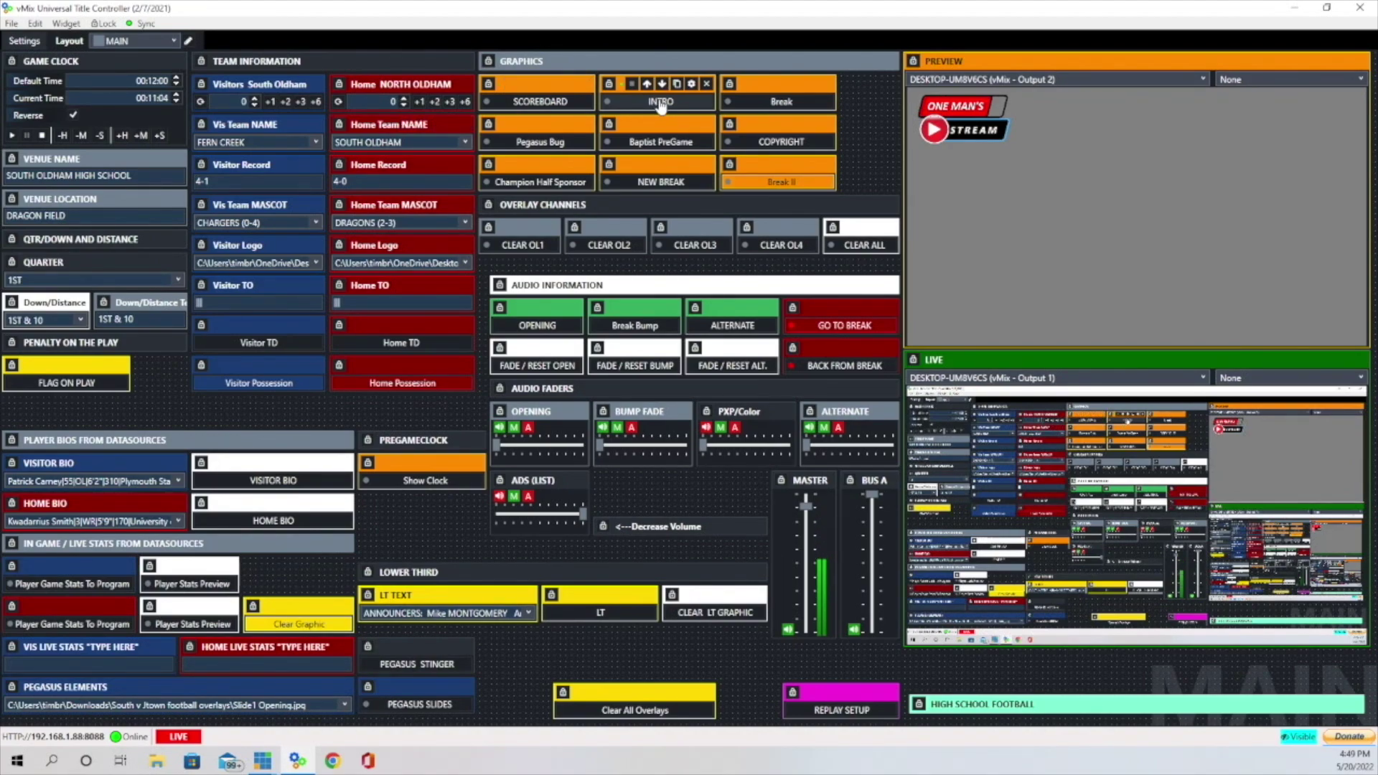
Step: Air the INTRO graphic and retype 'SCHOOL' in Venue Name to read SOUTH OLDHAM HIGH SCHOOL
left_click(661, 103)
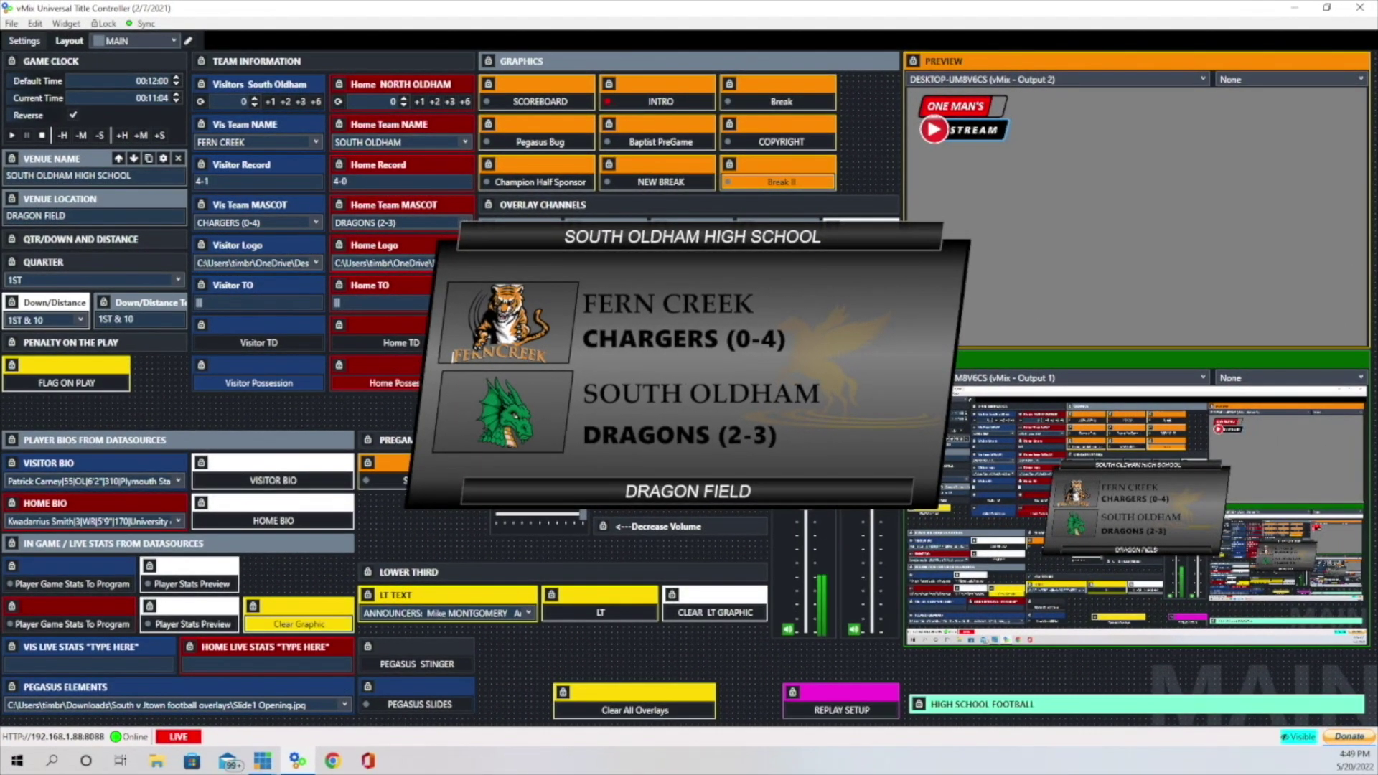
left_click(658, 266)
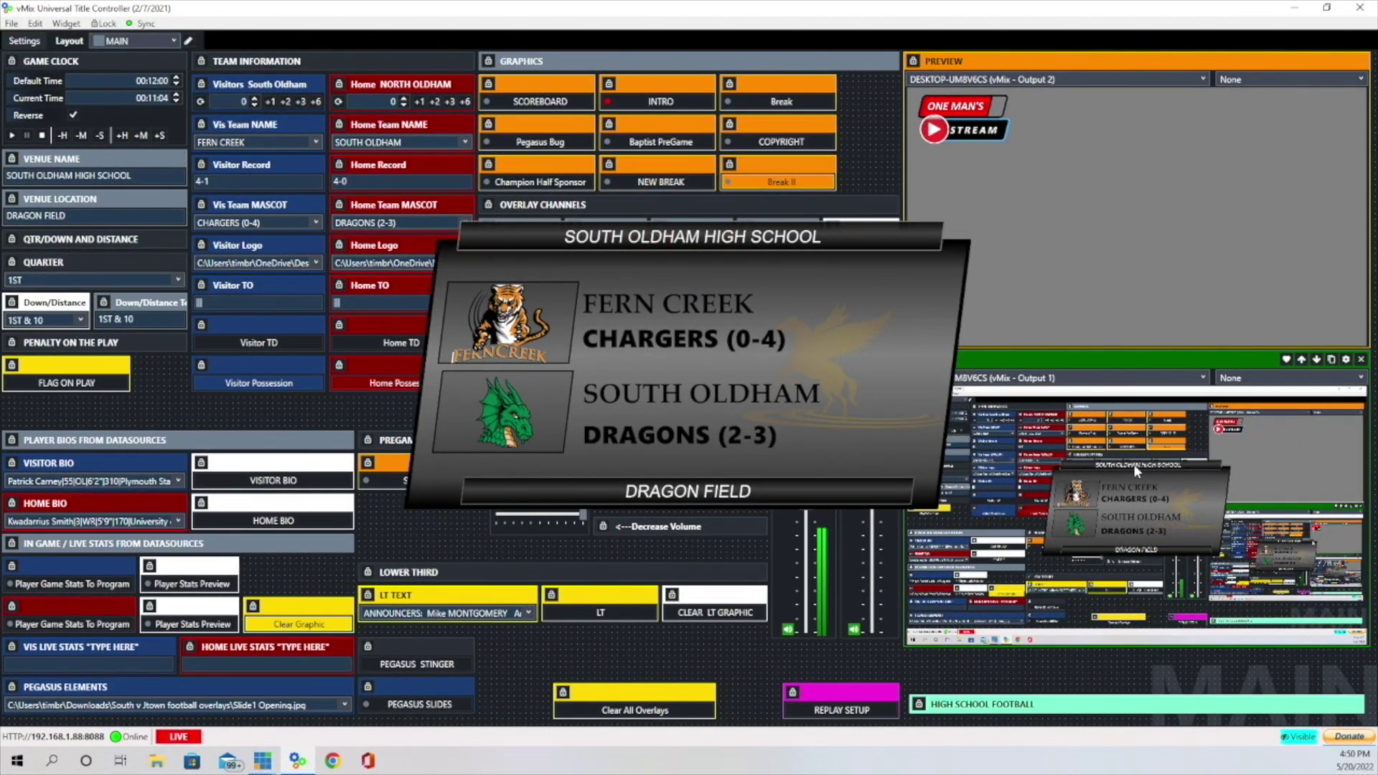
left_click(158, 178)
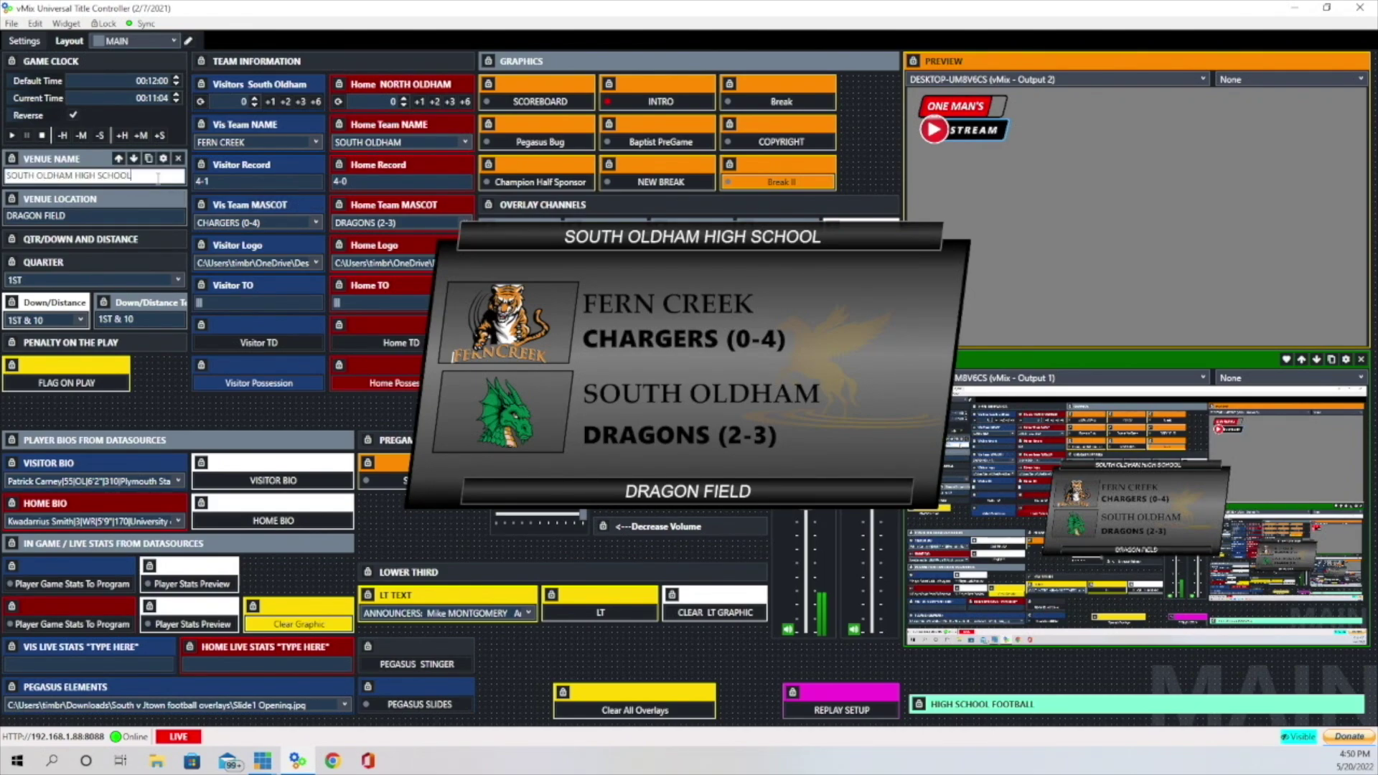
key("BackSpace")
key("BackSpace")
key("BackSpace")
key("BackSpace")
key("BackSpace")
key("BackSpace")
key("BackSpace")
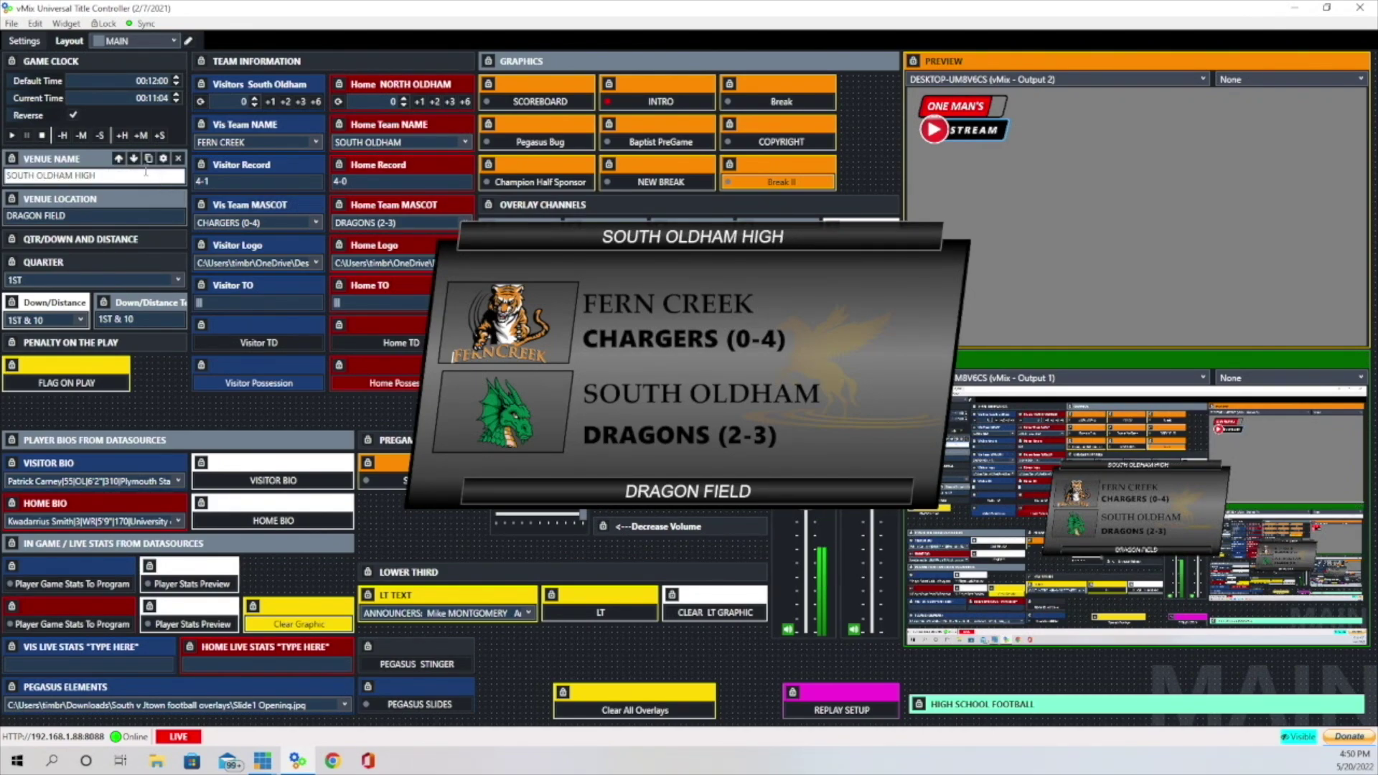
type("SCHOOL")
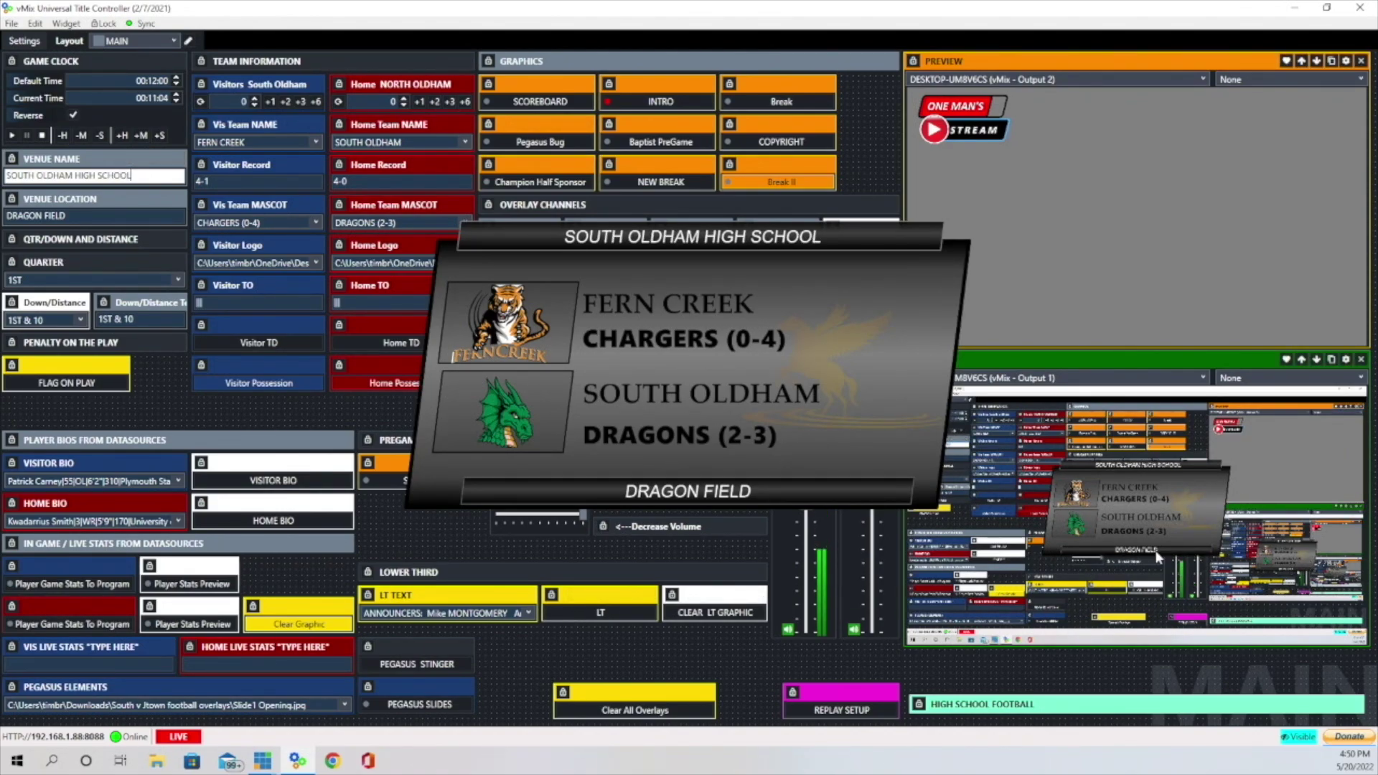
left_click(689, 504)
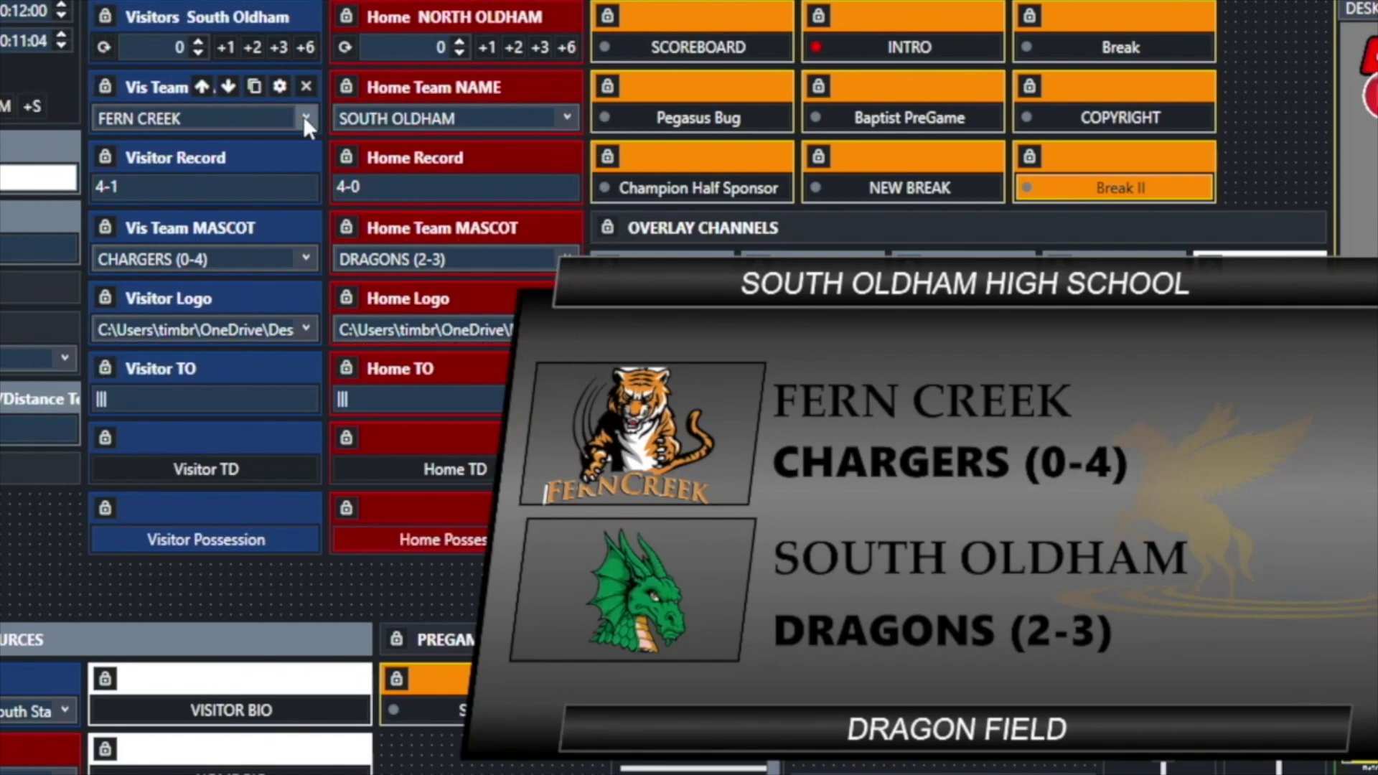
left_click(305, 117)
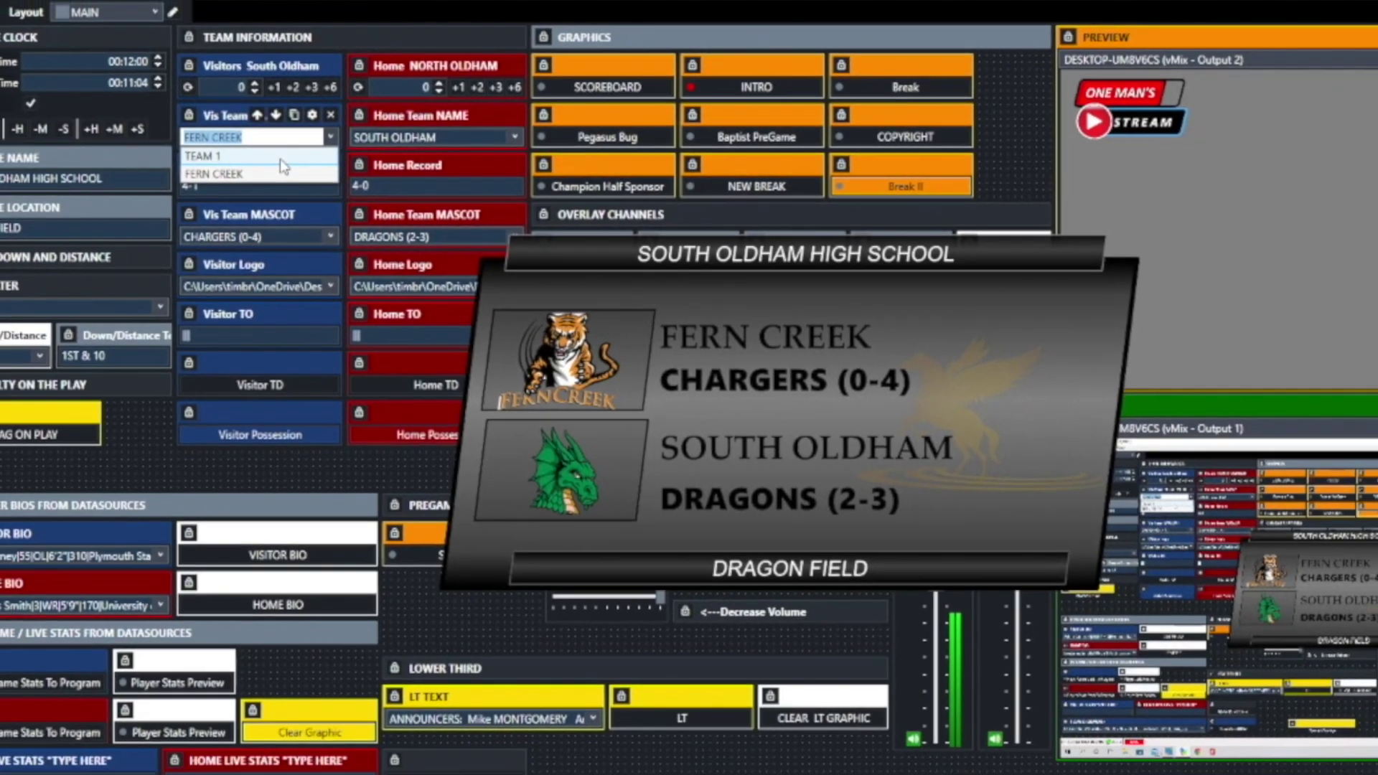
left_click(293, 159)
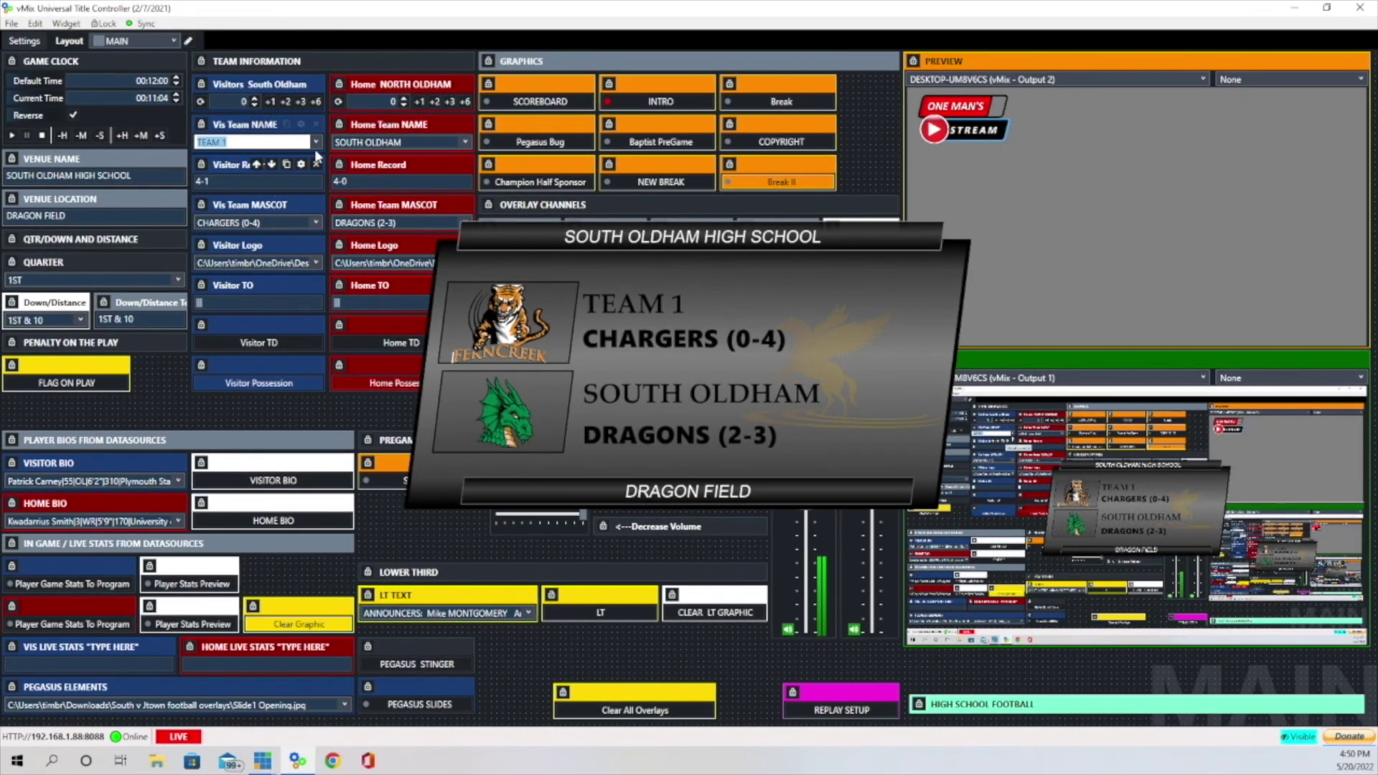
left_click(316, 143)
left_click(262, 175)
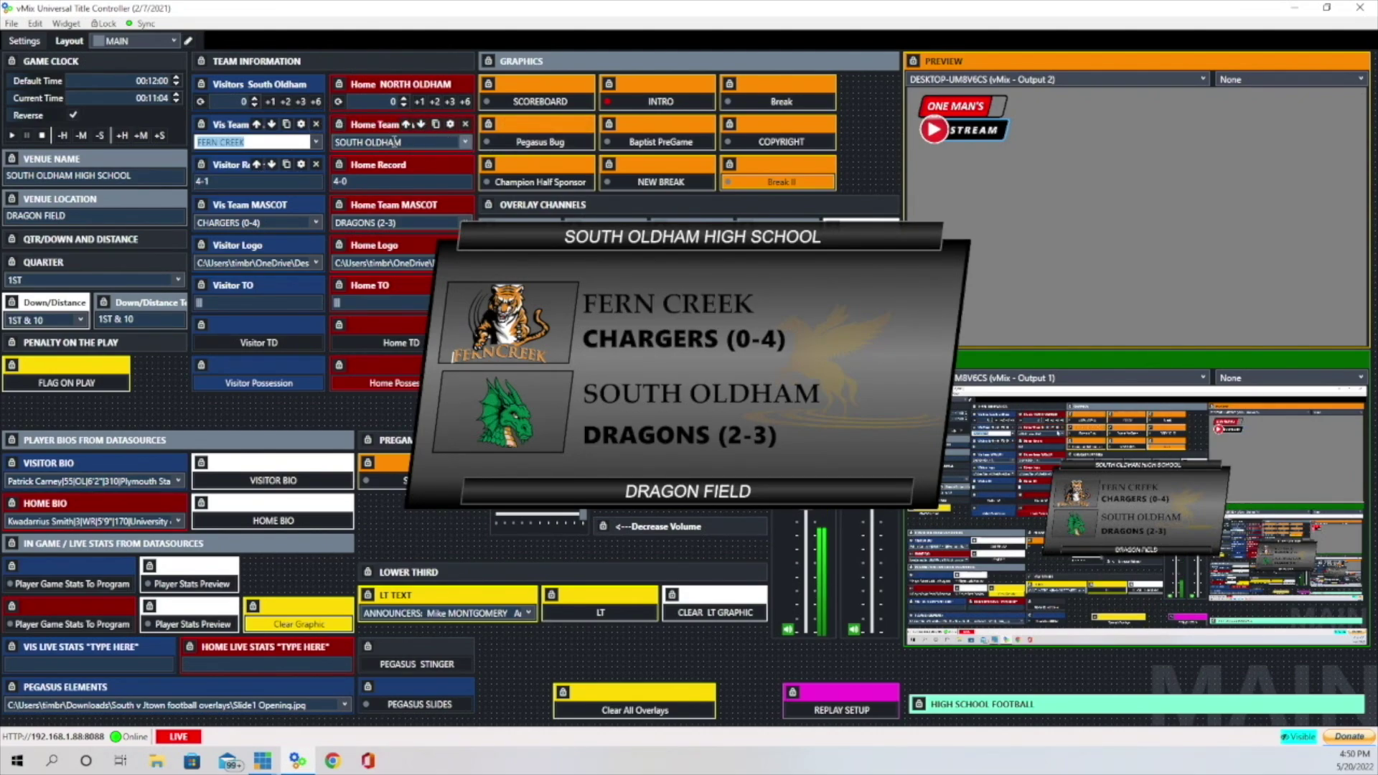
left_click(460, 142)
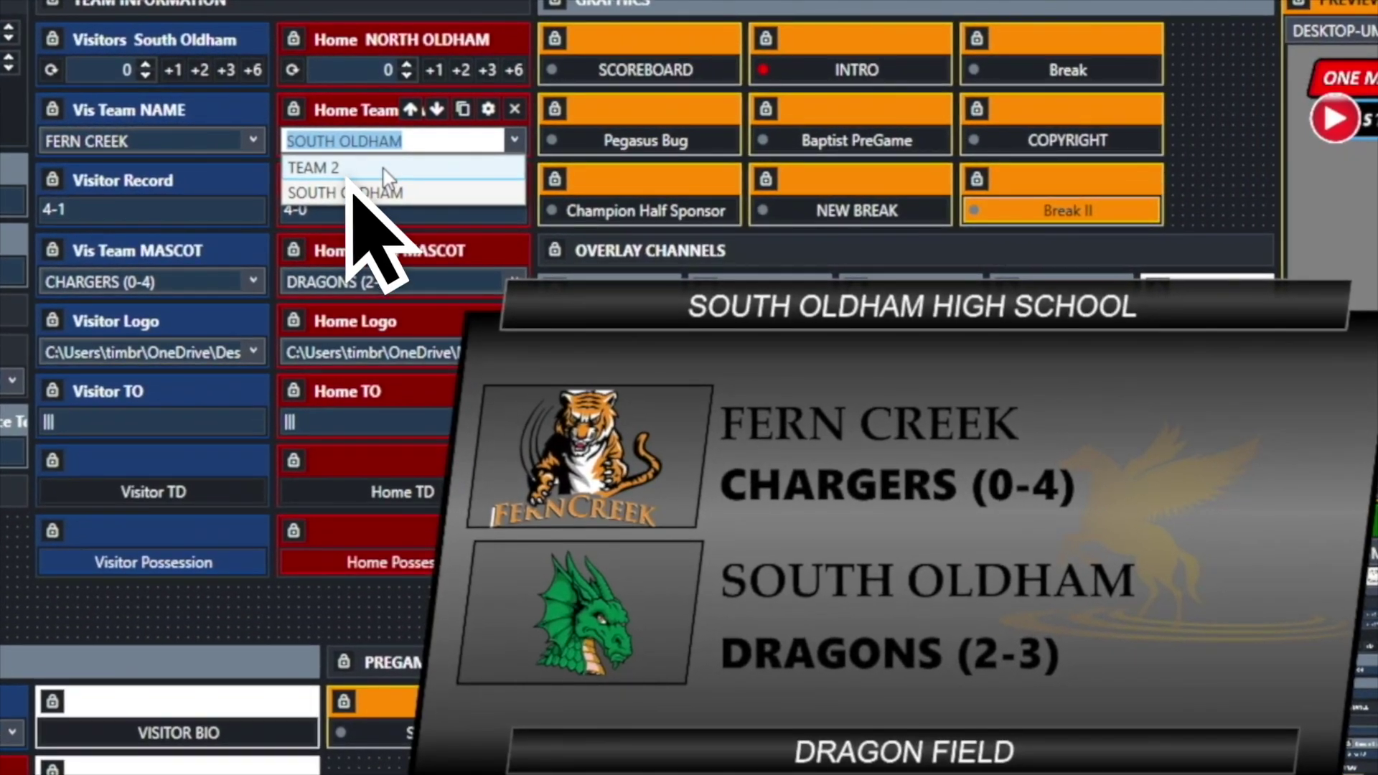
left_click(374, 162)
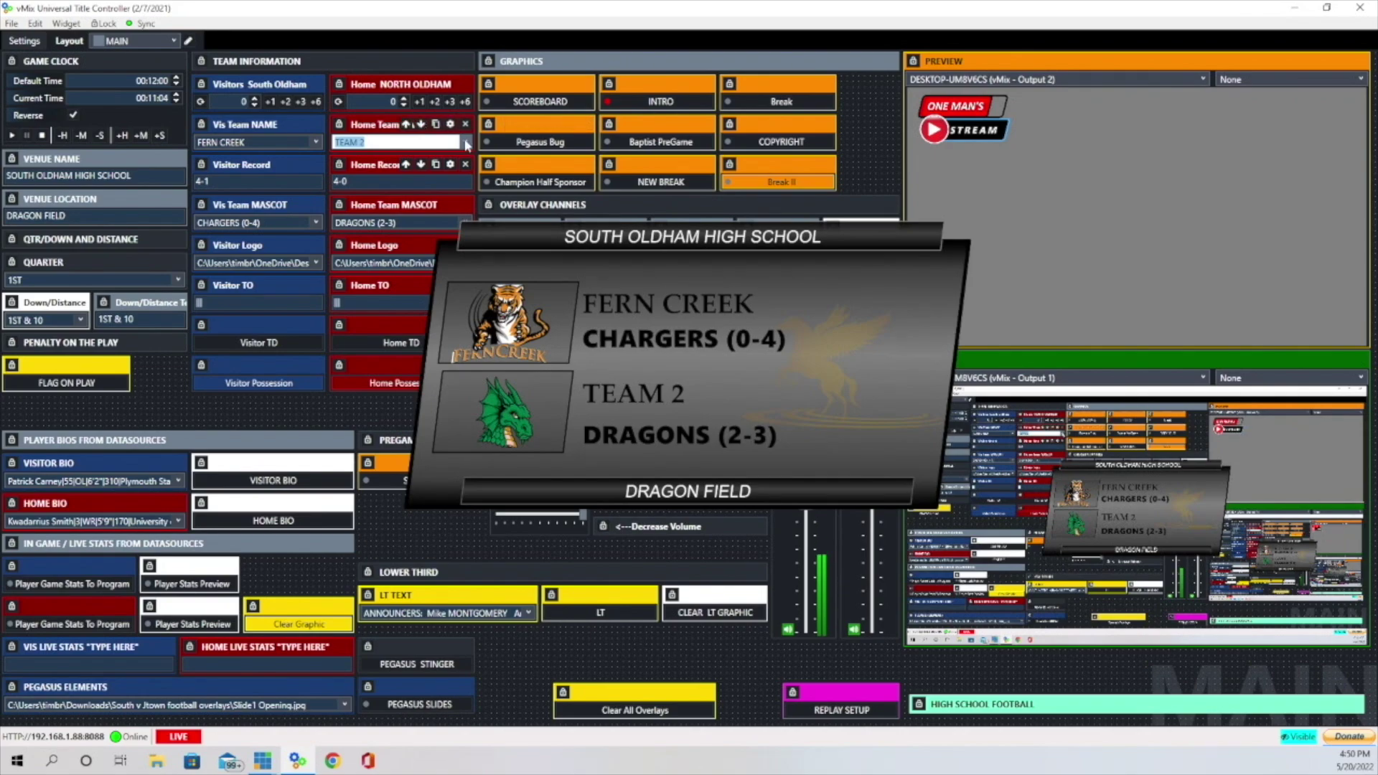
left_click(468, 141)
left_click(416, 172)
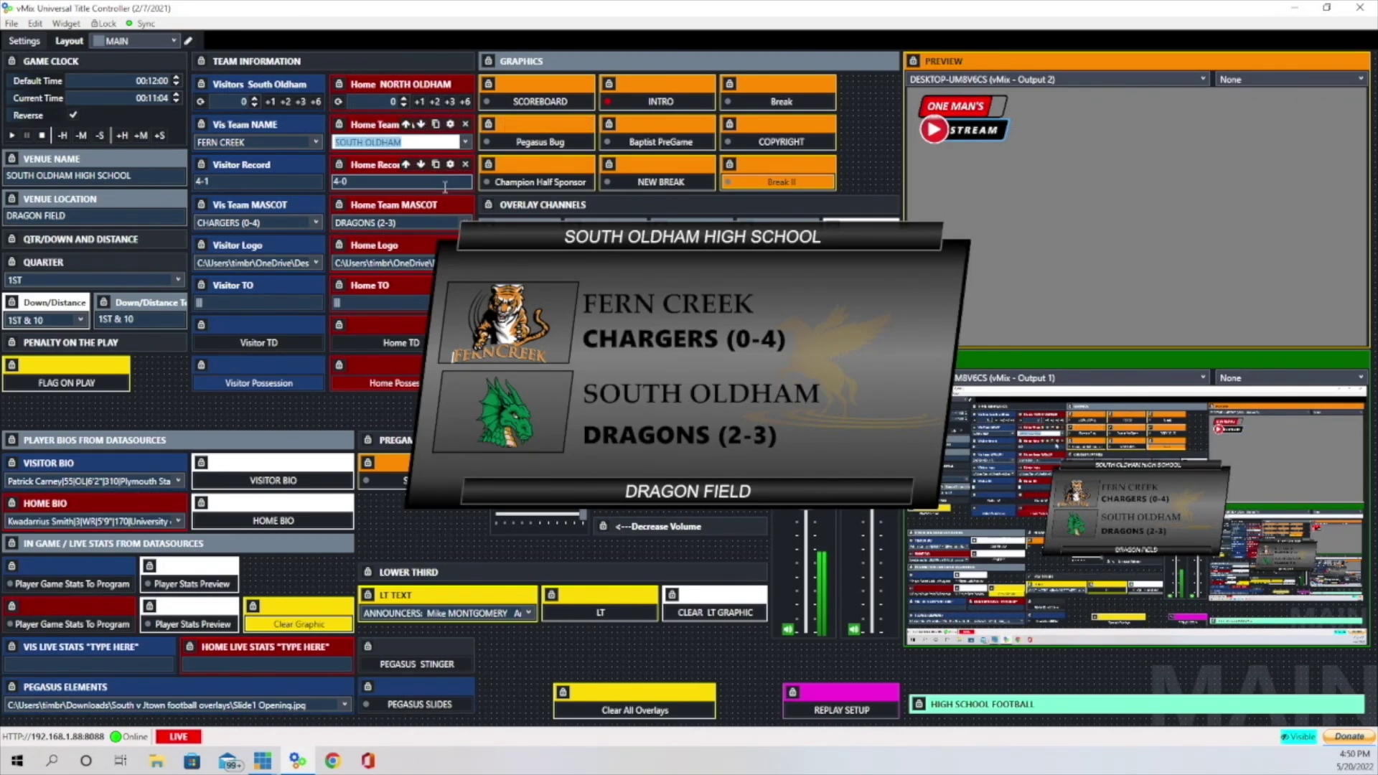
left_click(242, 223)
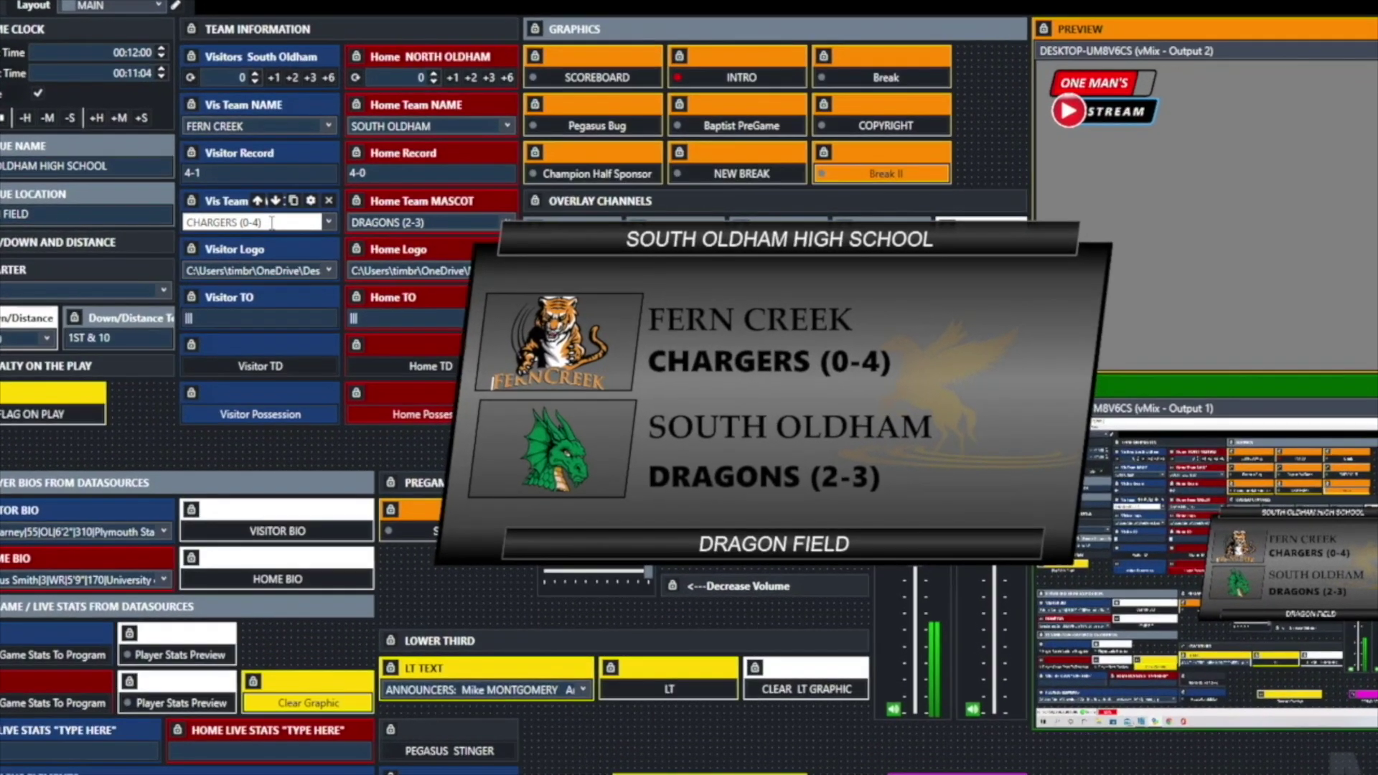
key("BackSpace")
key("BackSpace")
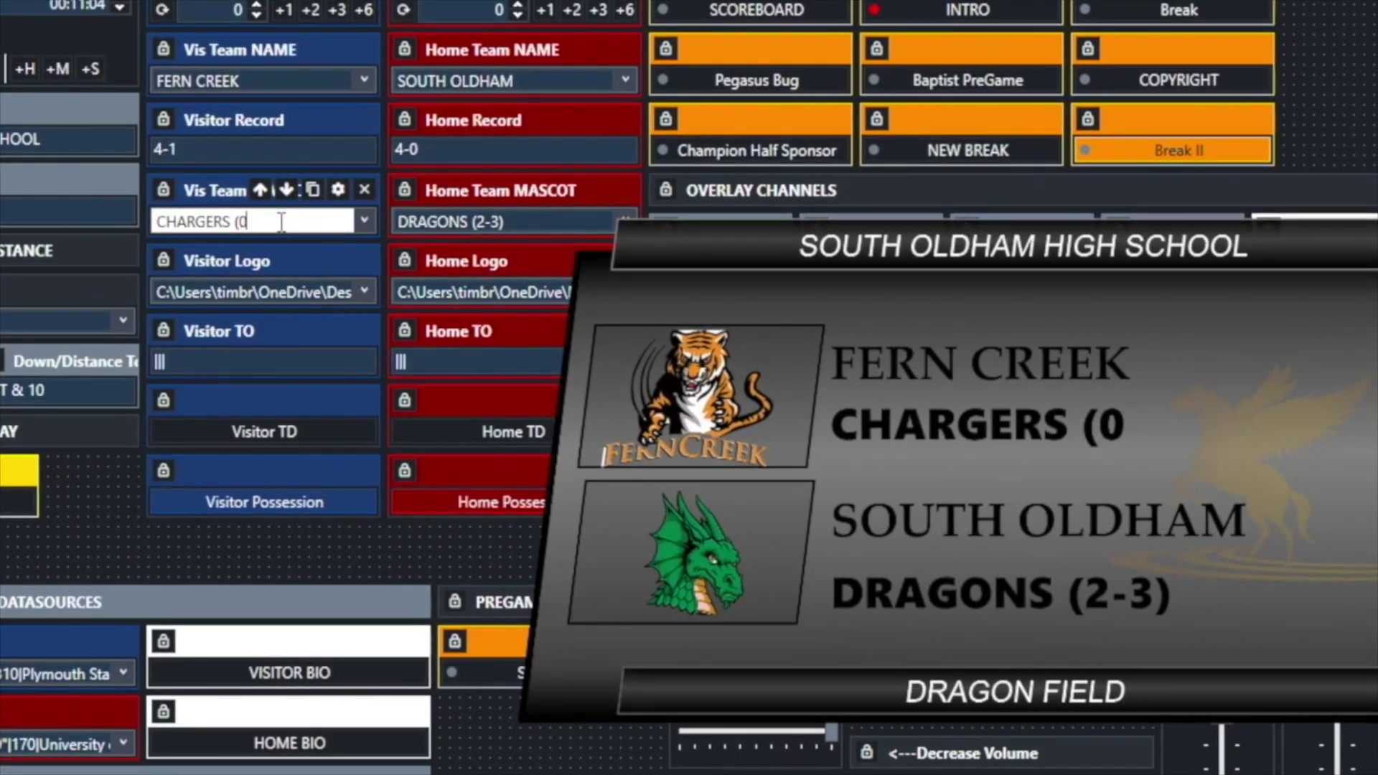
key("BackSpace")
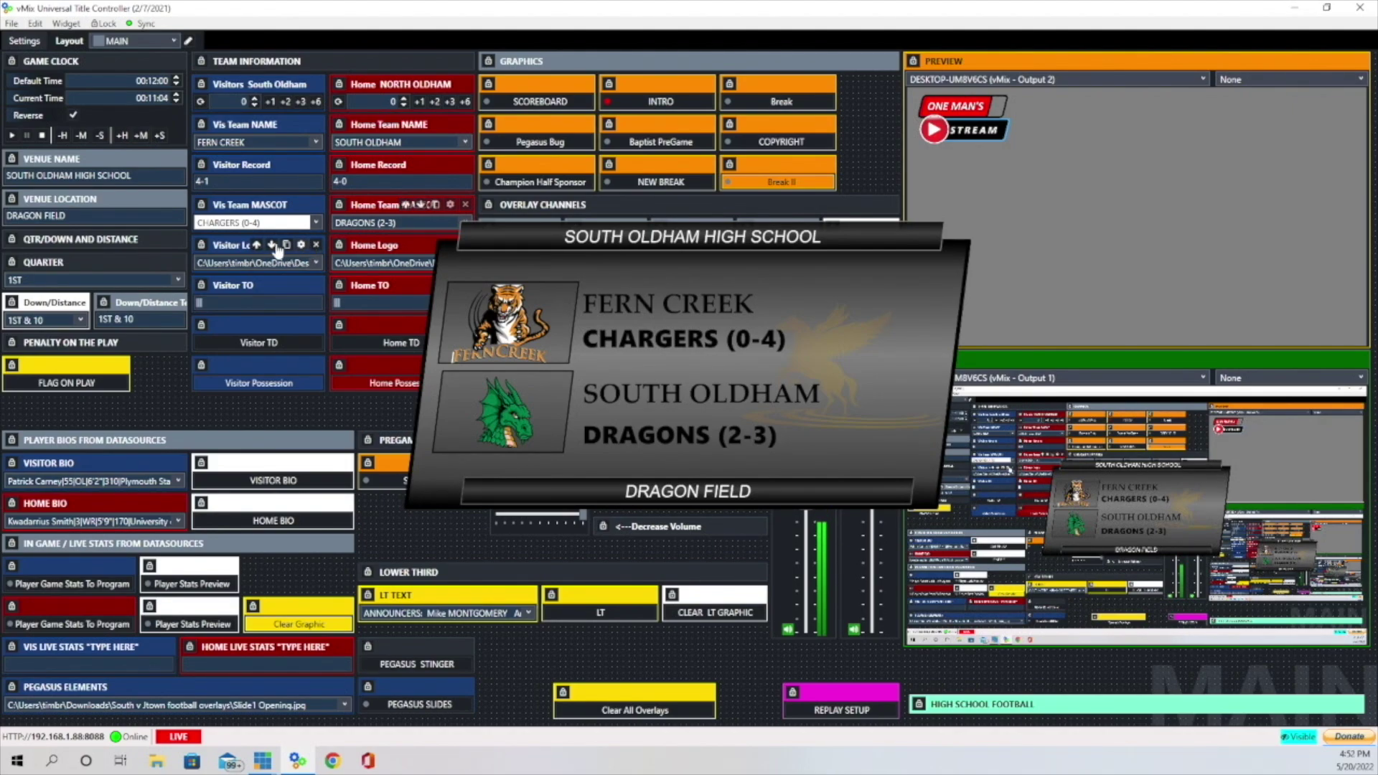
left_click(301, 245)
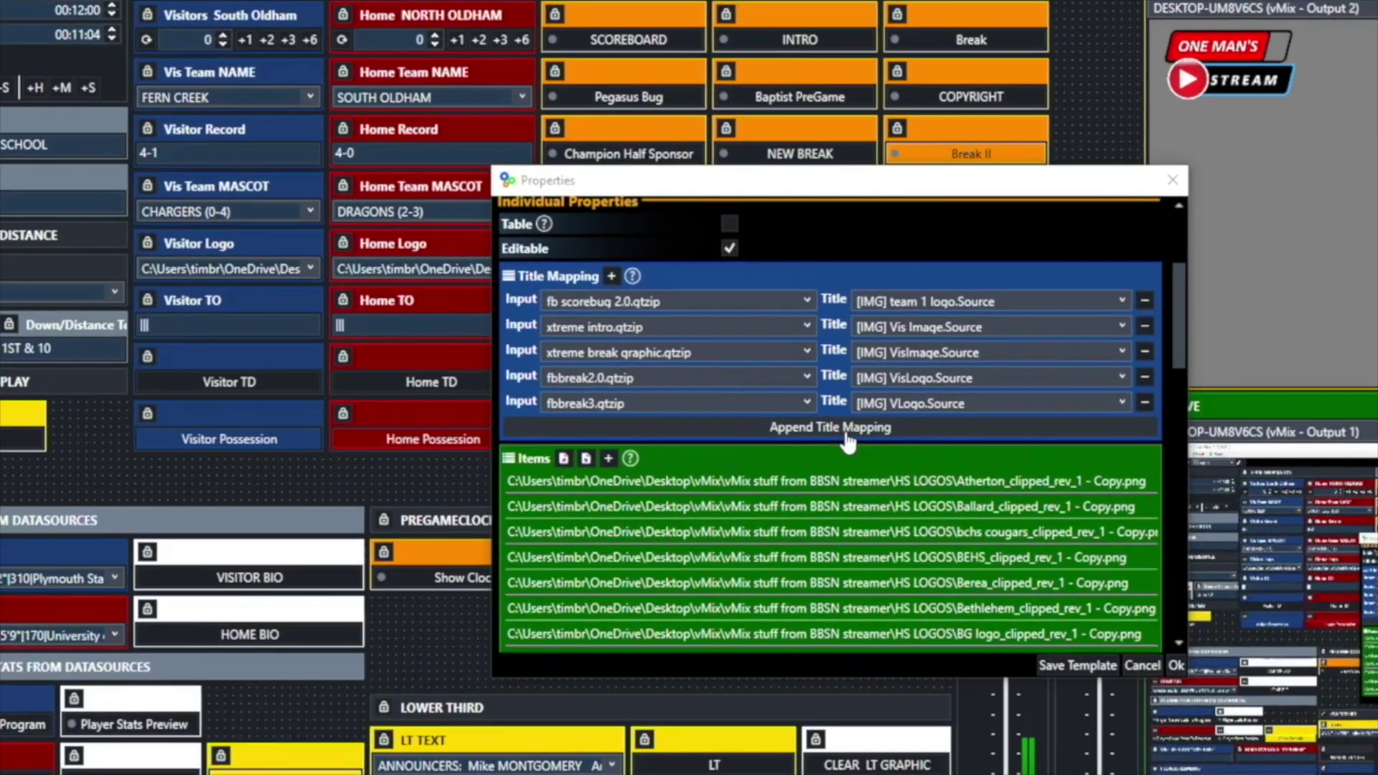
scroll(847, 441, "down", 5)
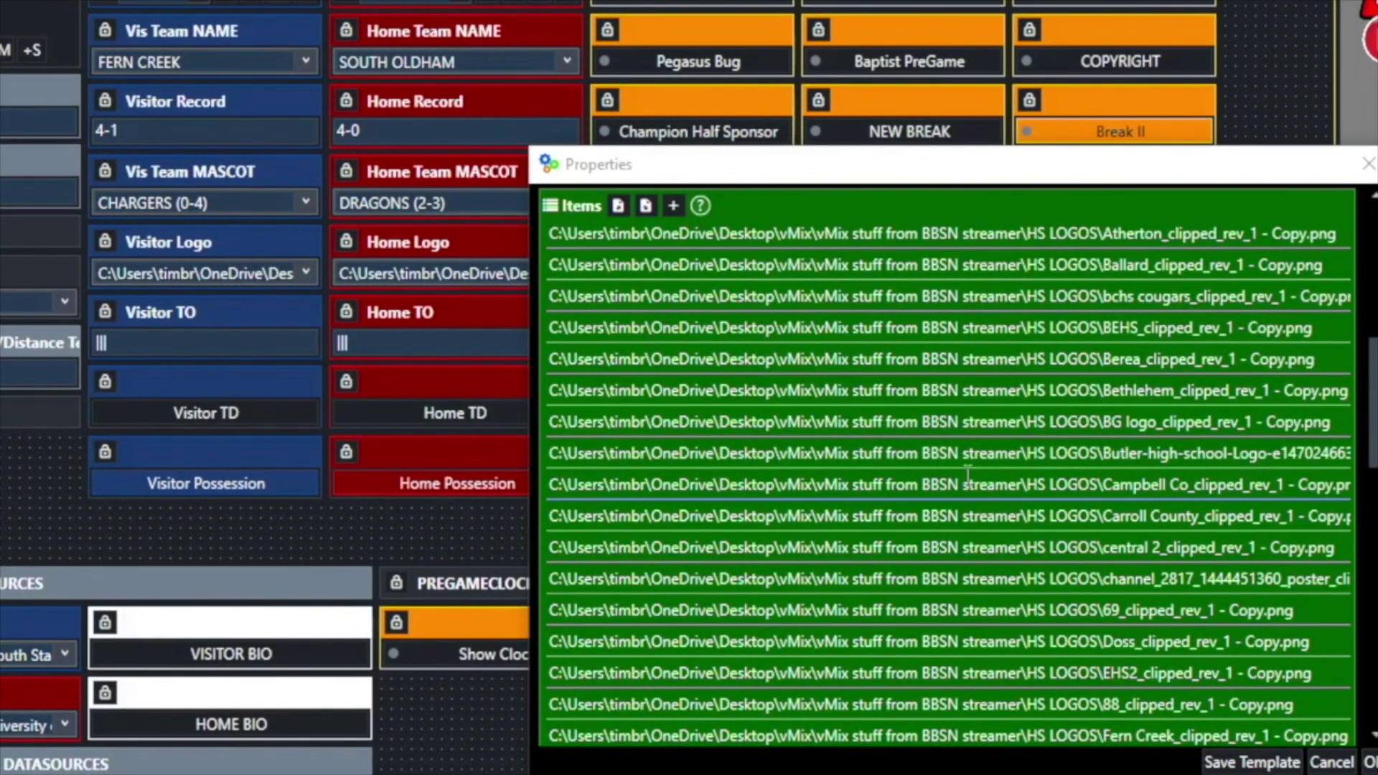
scroll(967, 477, "down", 6)
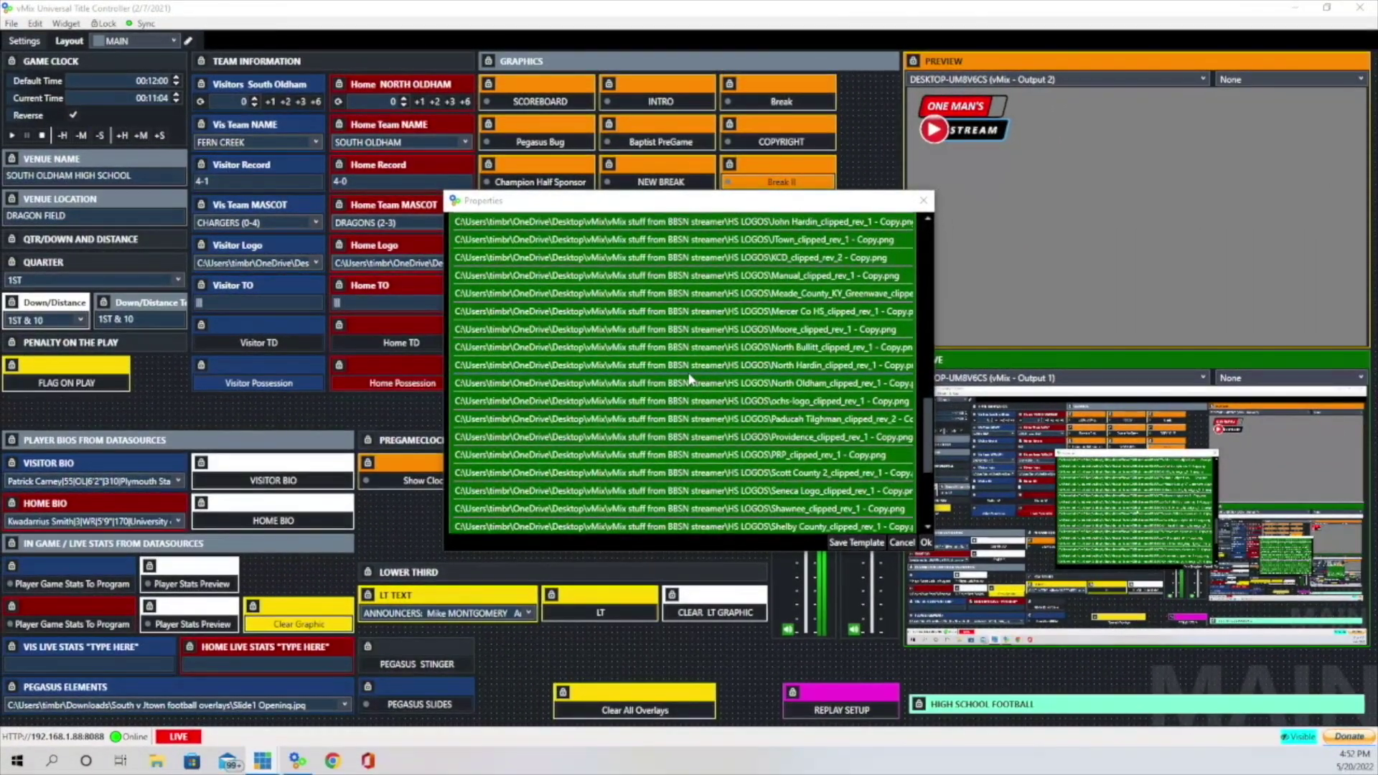
scroll(701, 383, "down", 5)
scroll(689, 372, "up", 15)
scroll(682, 366, "up", 3)
scroll(682, 366, "down", 2)
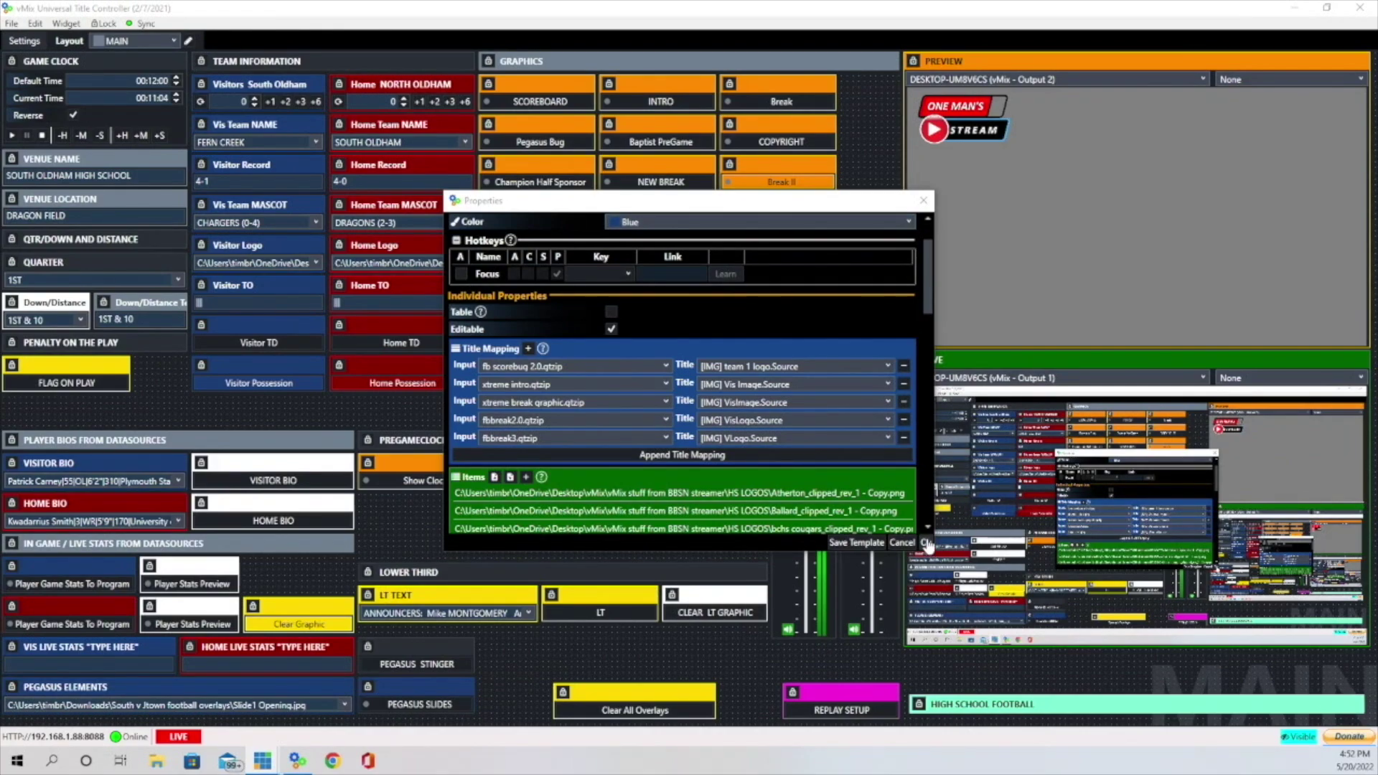
Step: Close the visitor logo settings, then score a Visitor TD and a Home TD for 12–6
left_click(927, 543)
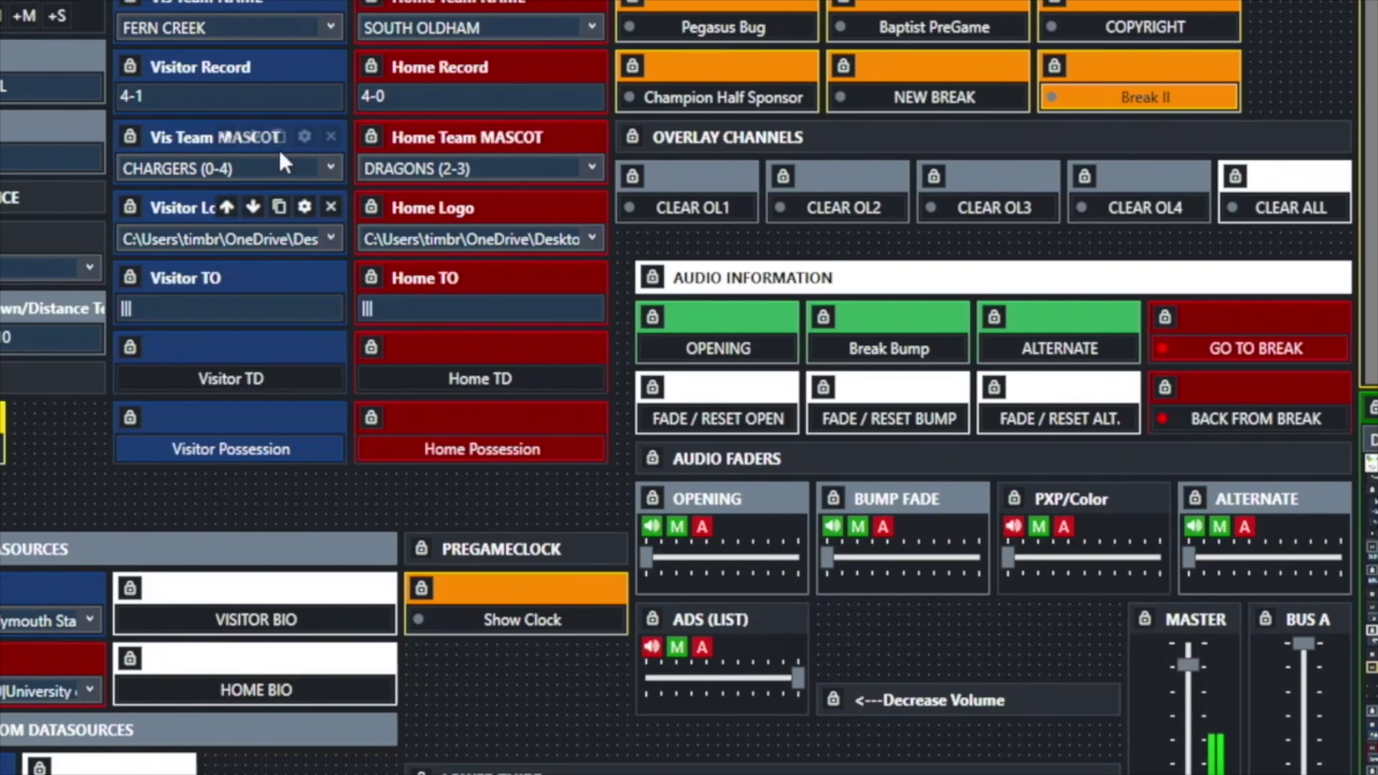
left_click(220, 310)
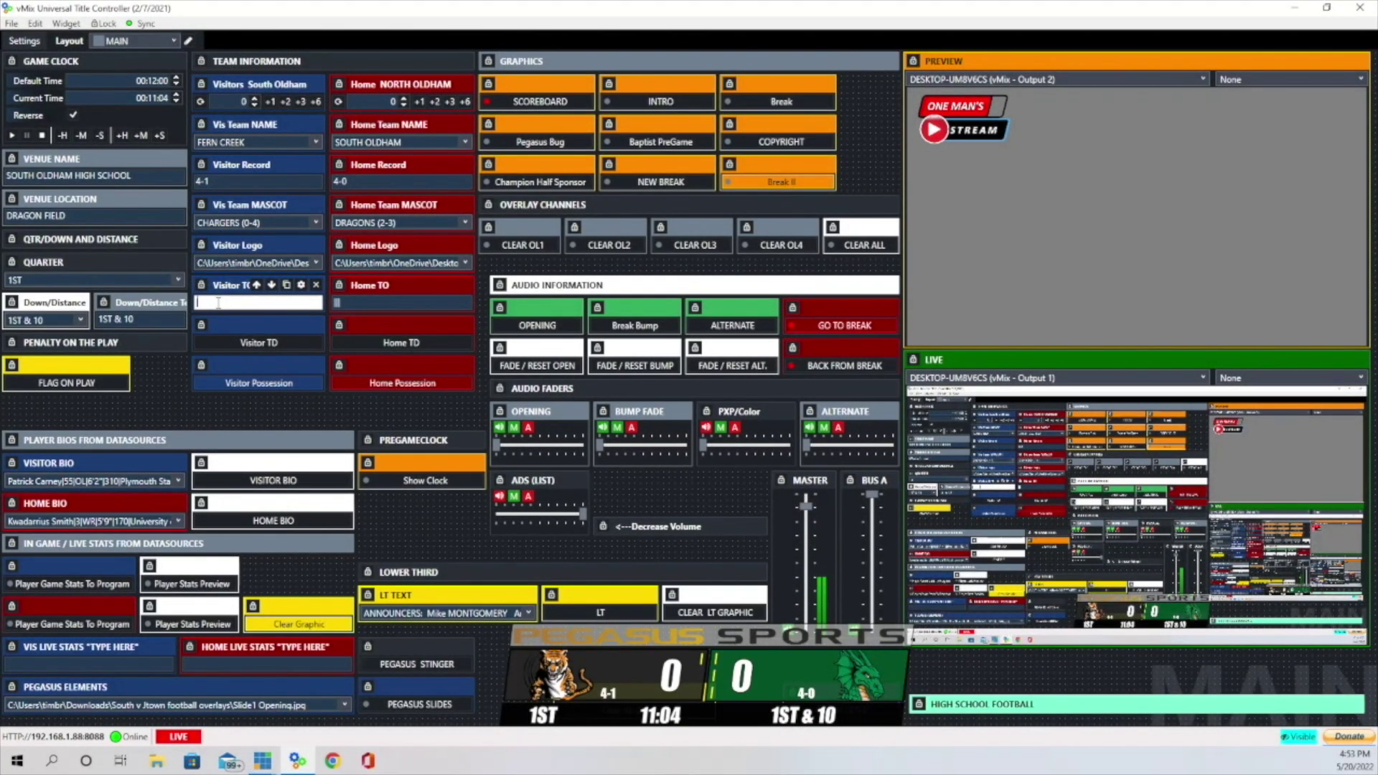
left_click(260, 348)
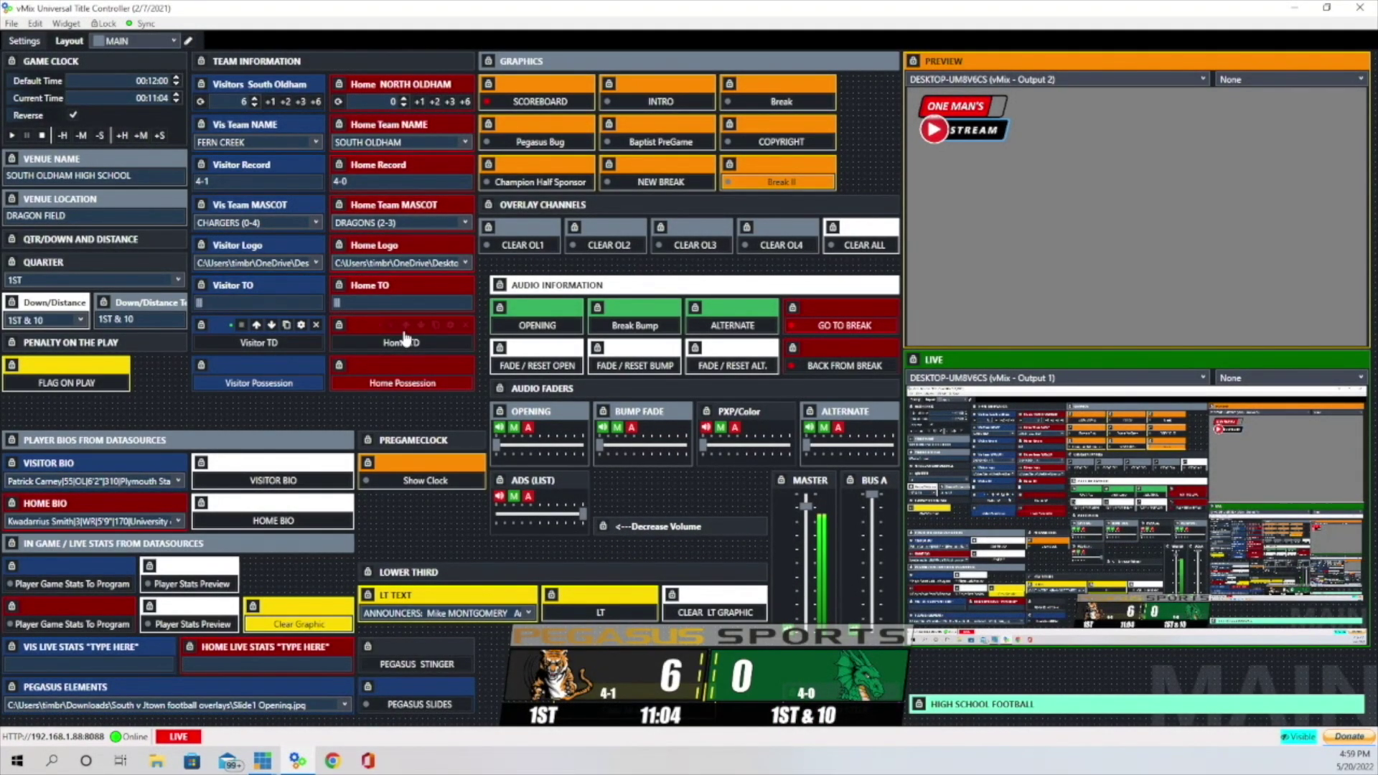
left_click(261, 347)
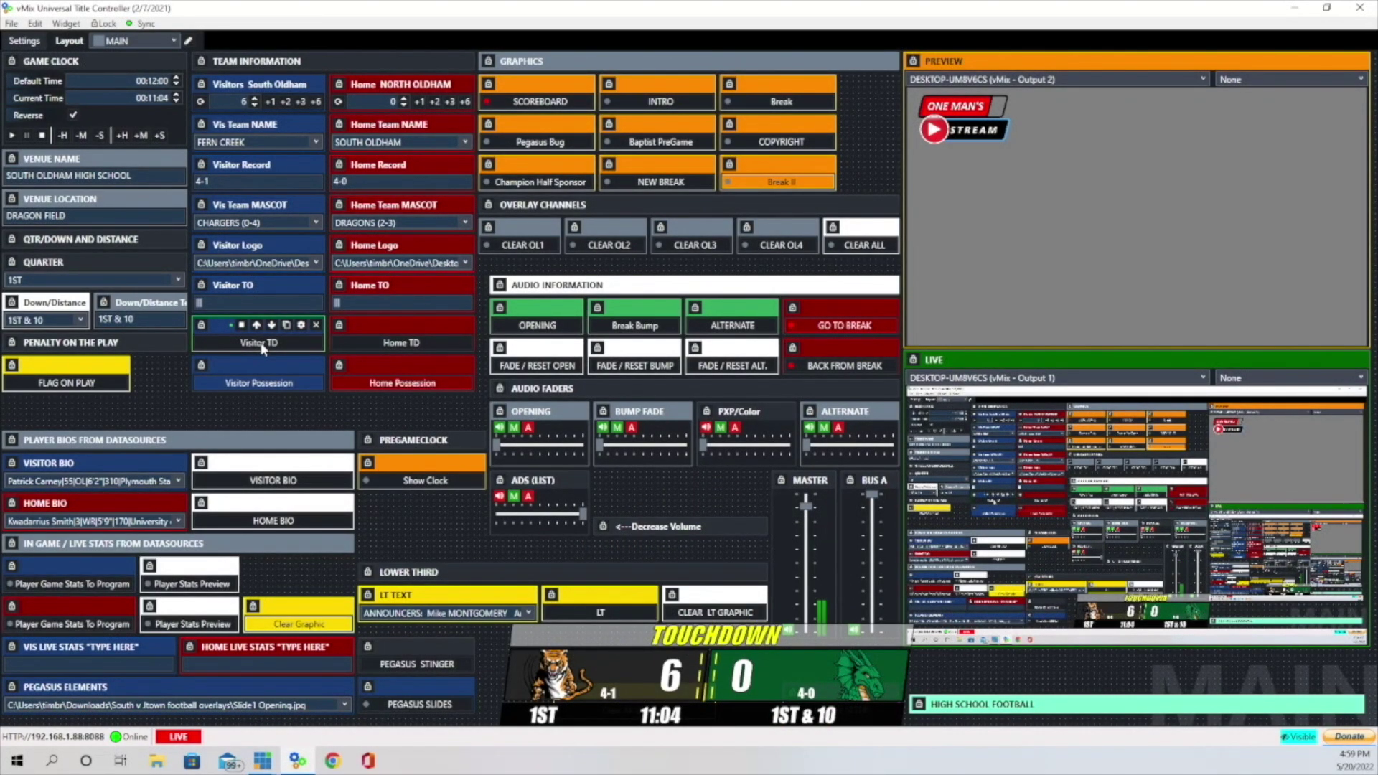
left_click(262, 344)
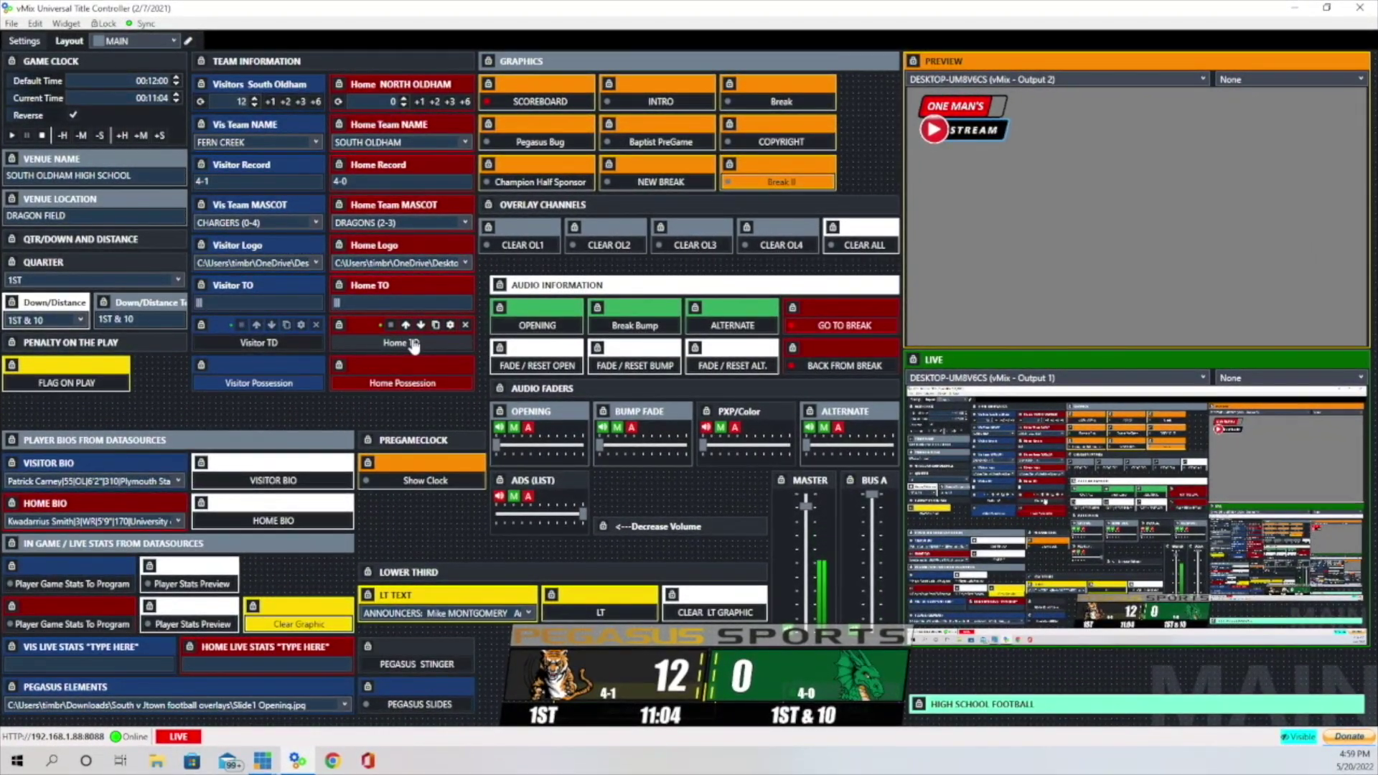
left_click(414, 344)
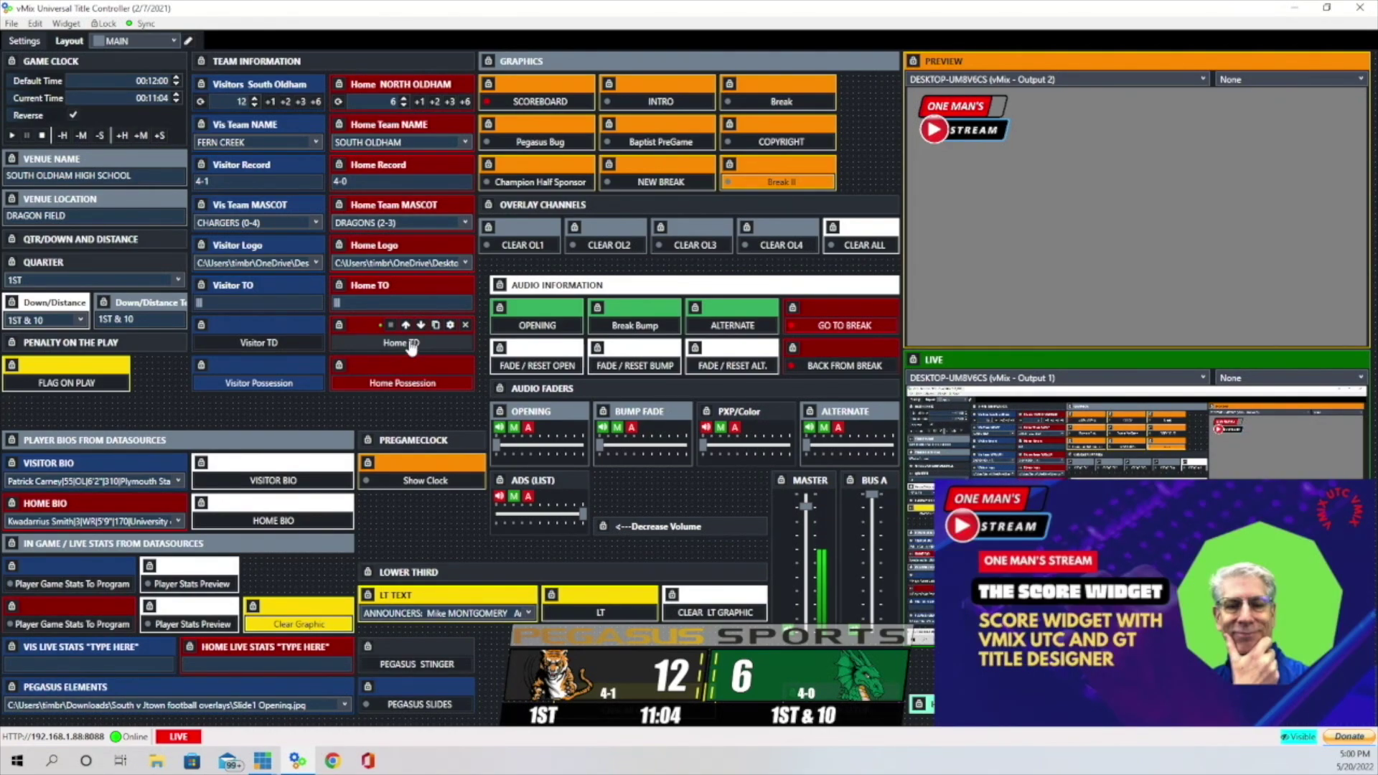
left_click(178, 280)
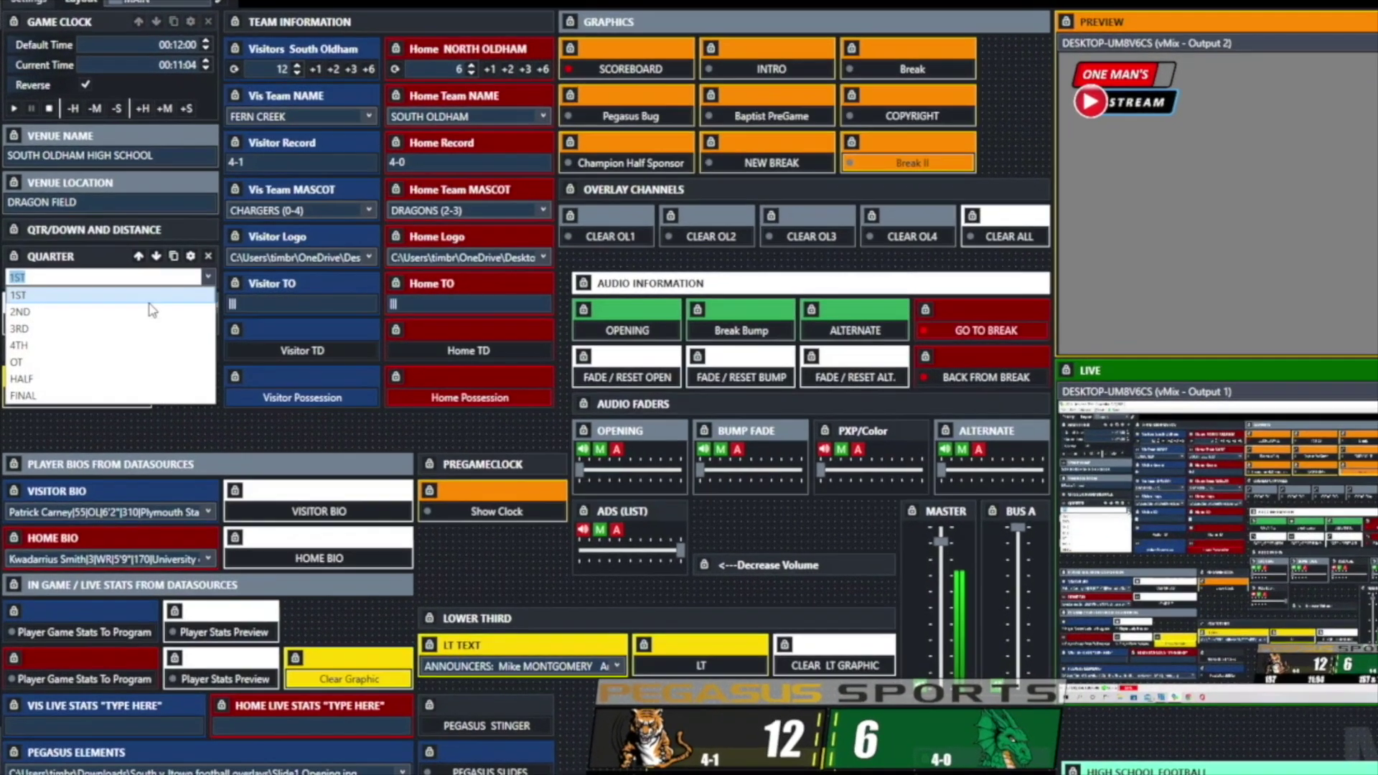
left_click(58, 310)
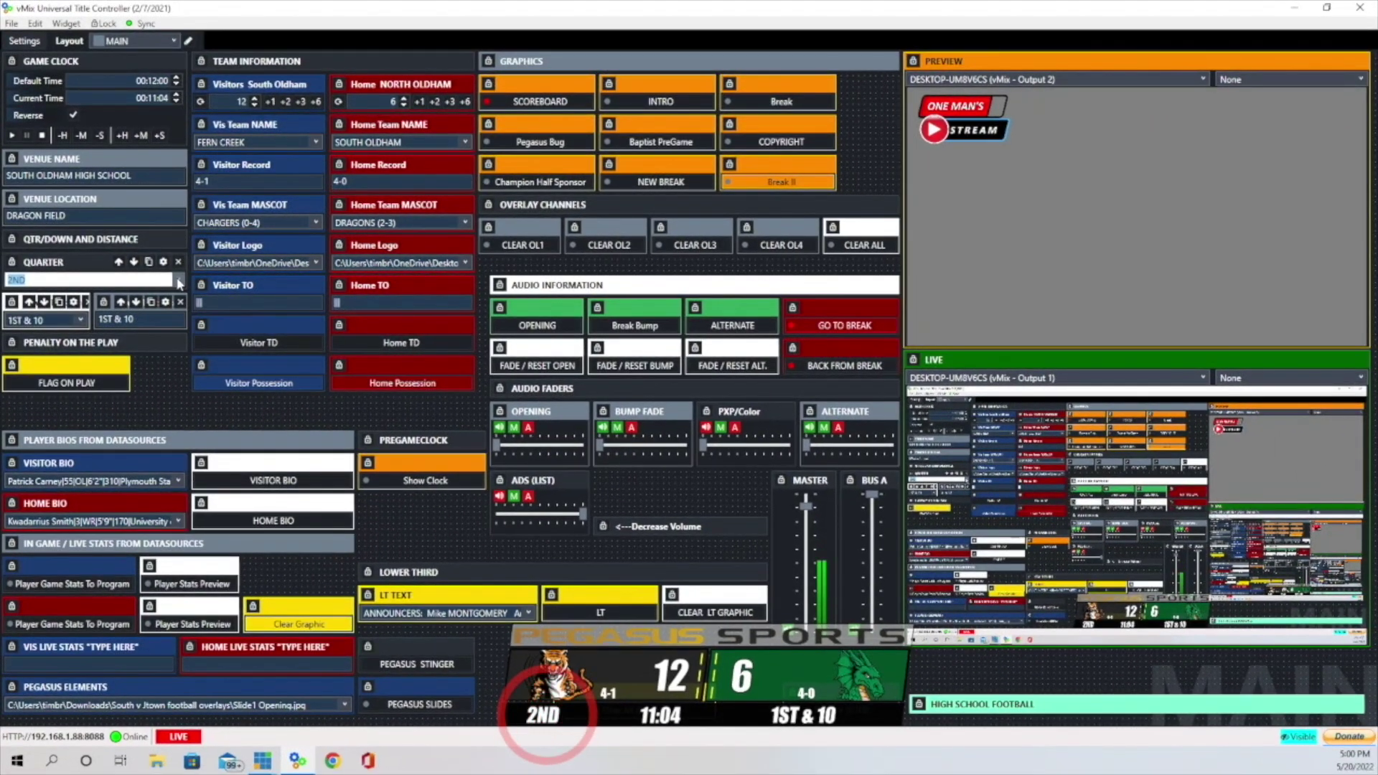
left_click(227, 282)
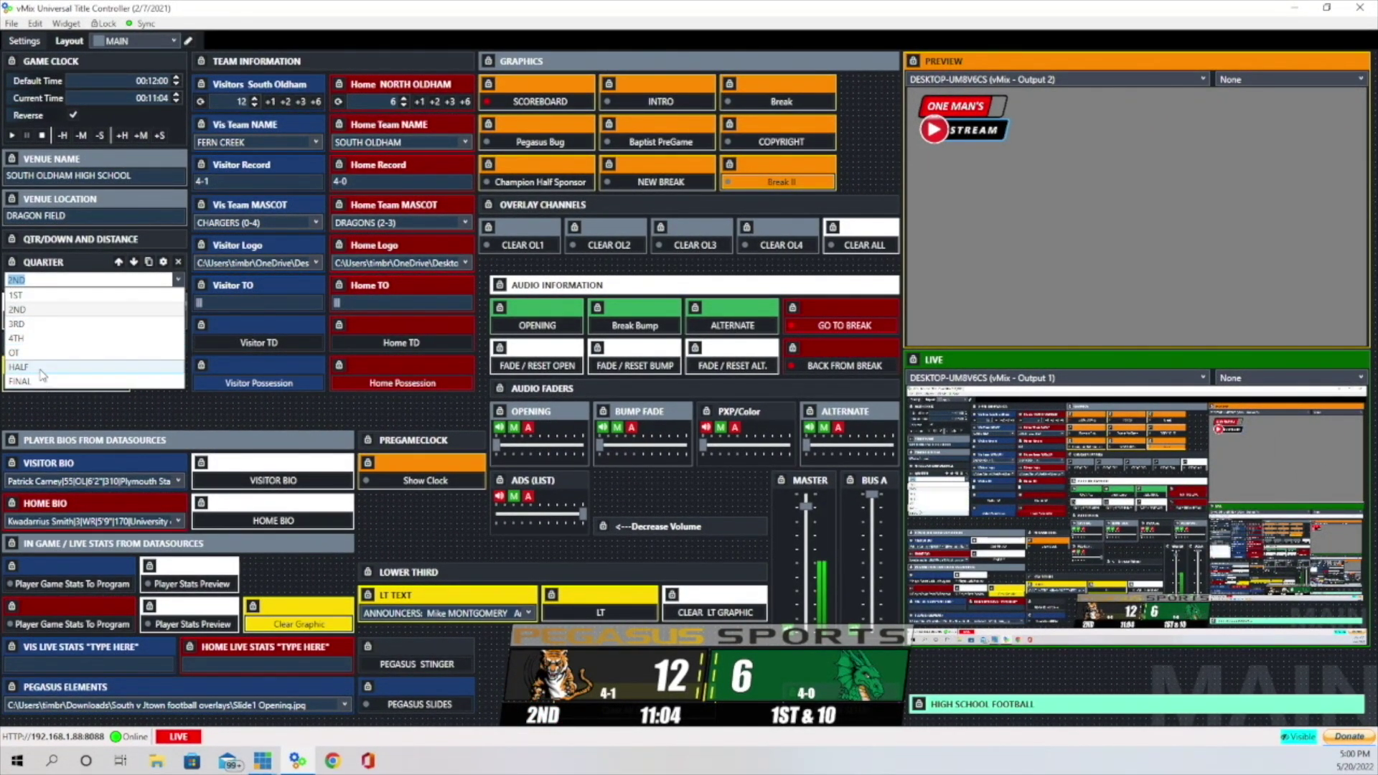
left_click(45, 368)
left_click(180, 280)
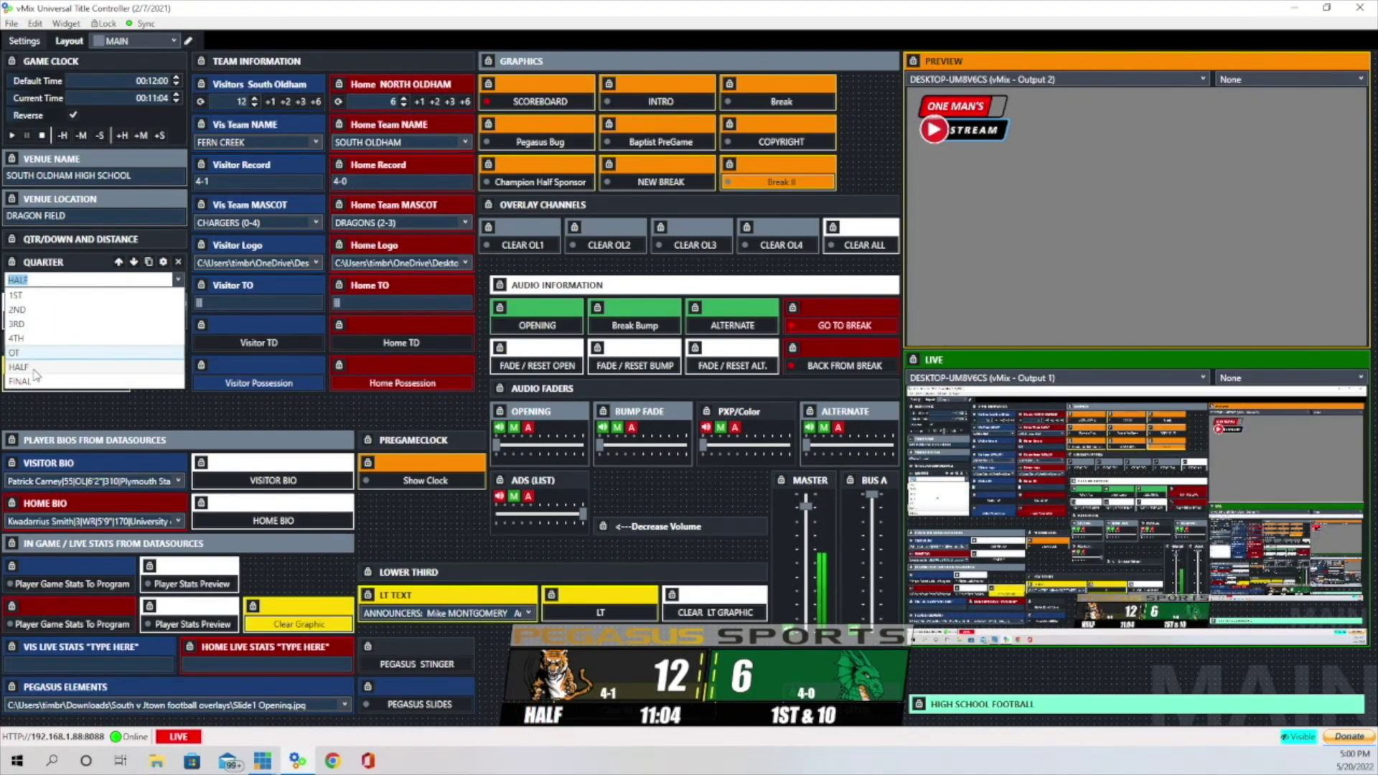
left_click(26, 384)
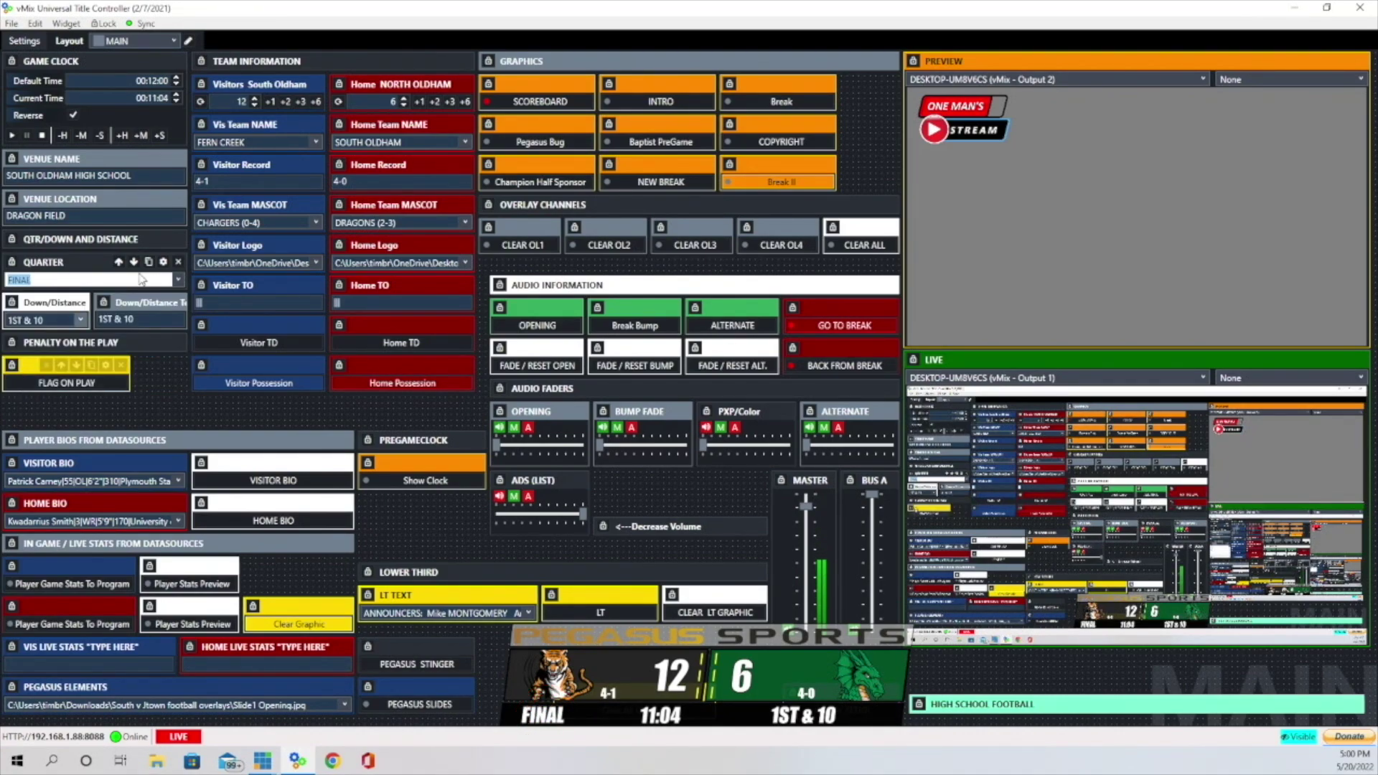
left_click(180, 280)
left_click(24, 297)
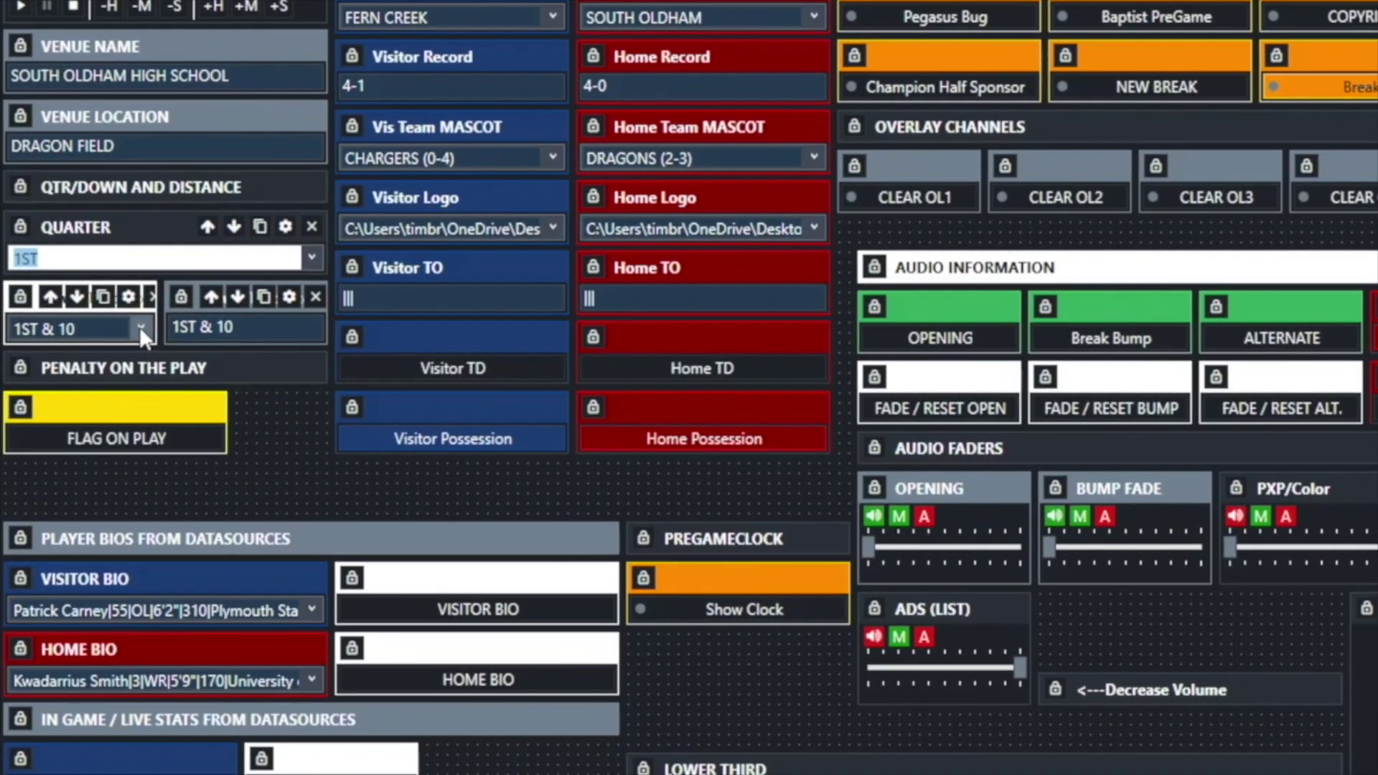
Step: Choose 1st & from the Down/Distance list and type 25 for the yardage
left_click(123, 327)
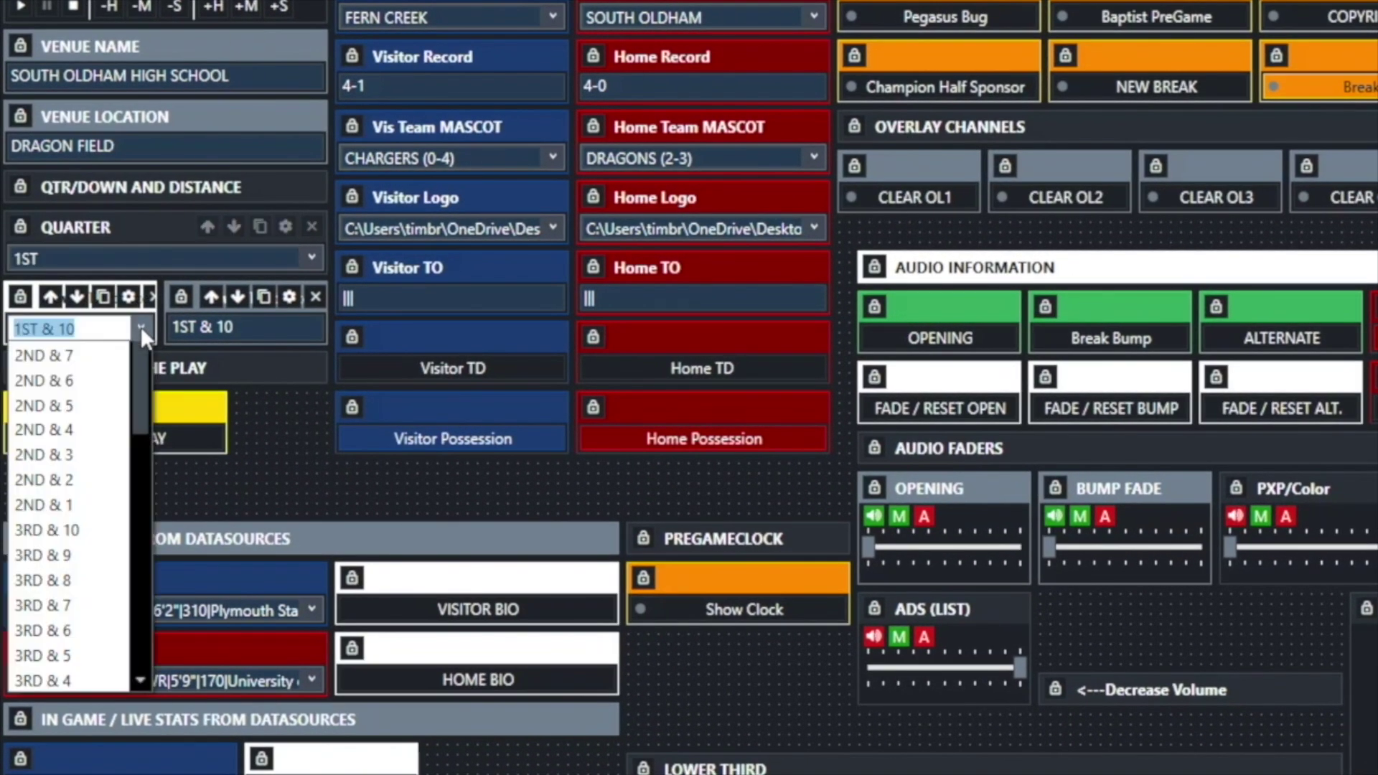
scroll(61, 459, "down", 8)
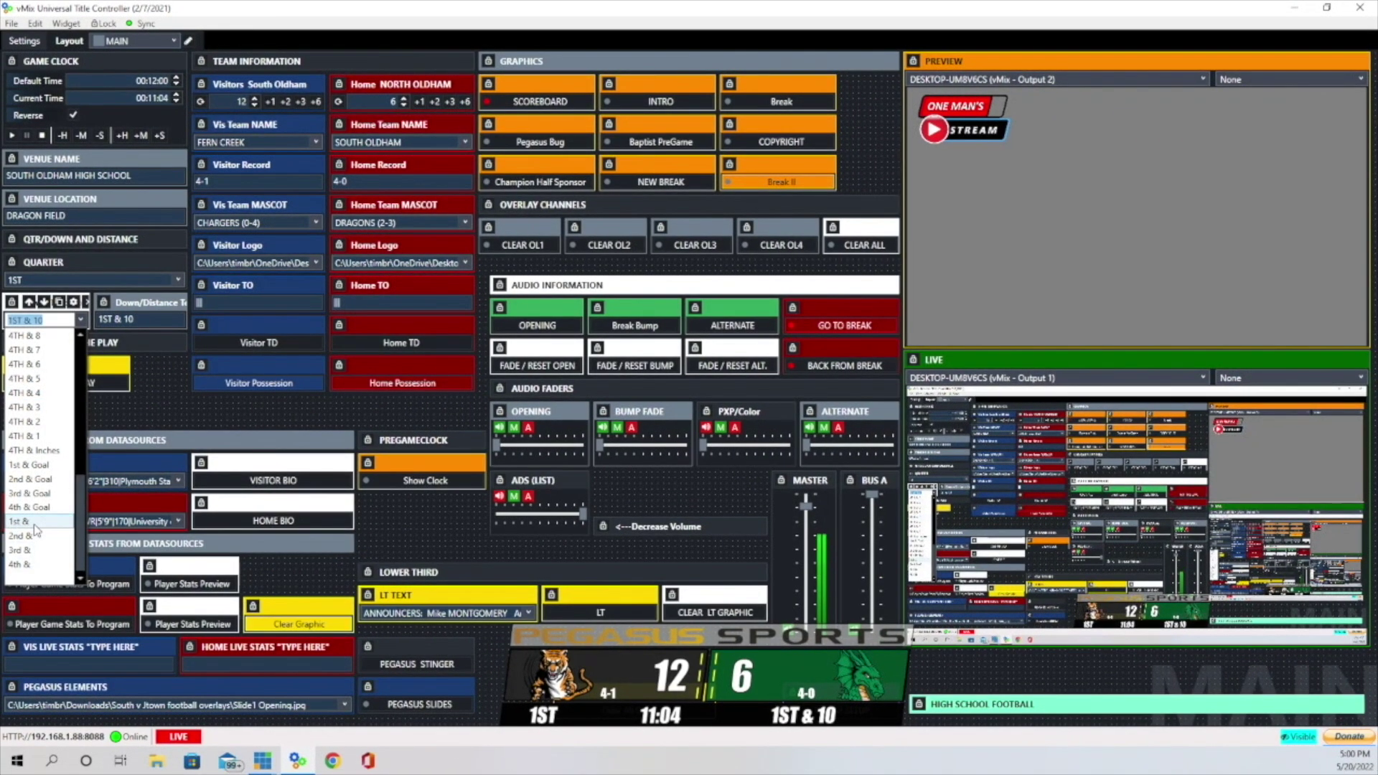
left_click(34, 523)
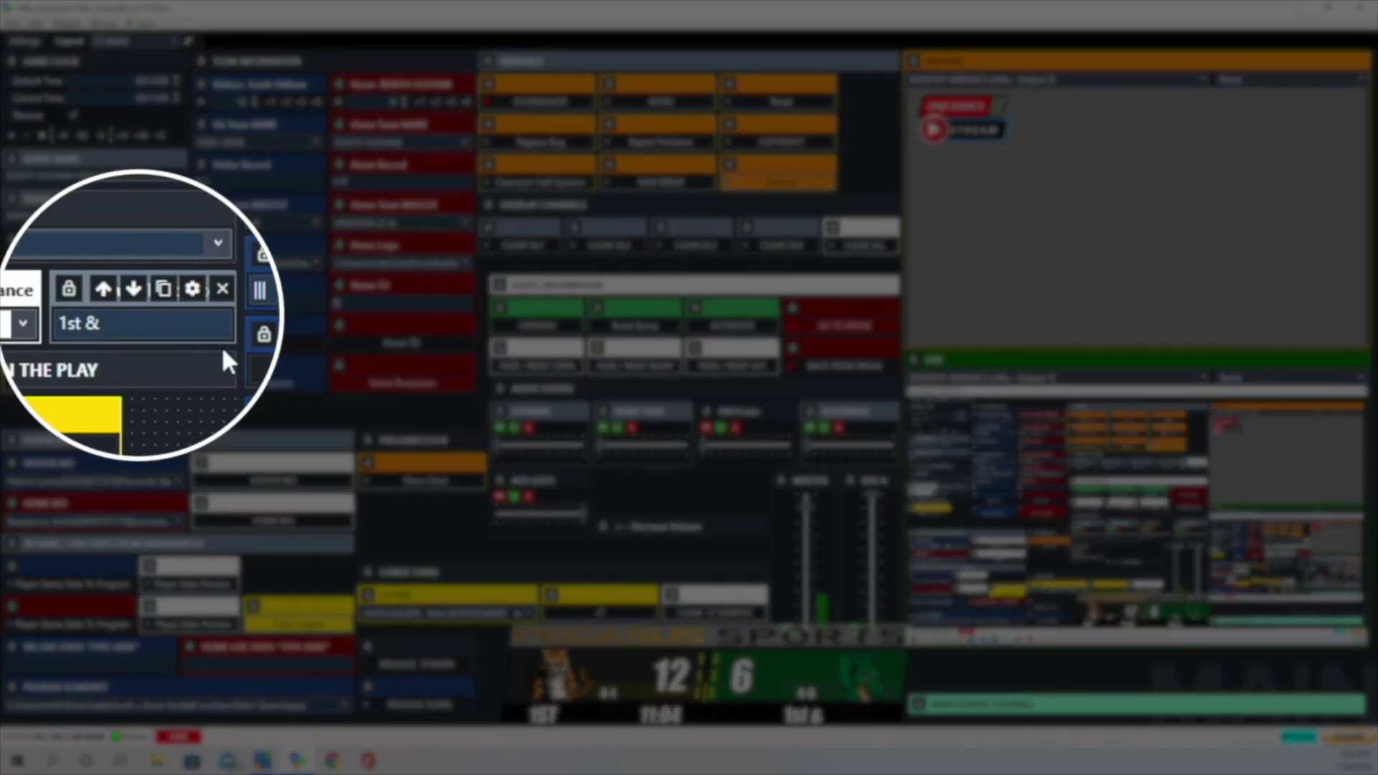
left_click(146, 326)
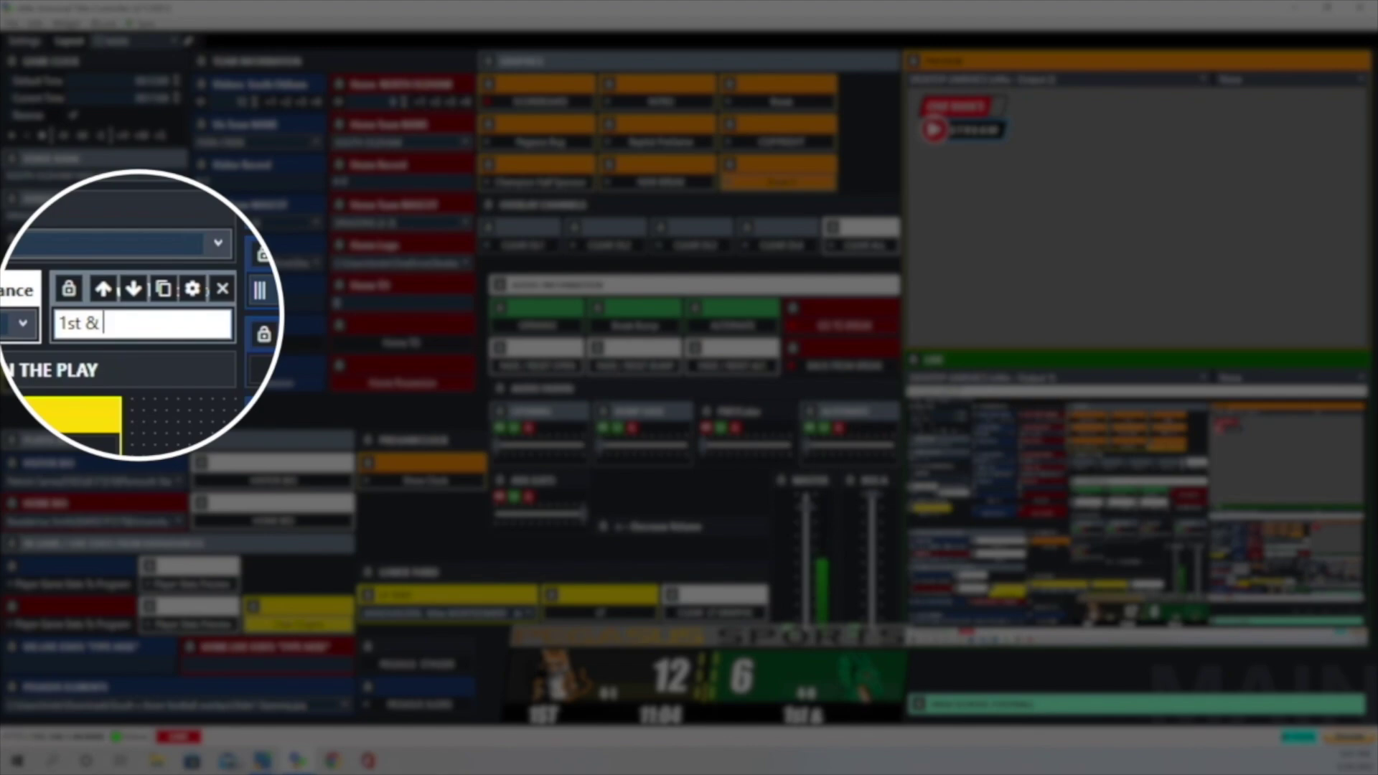
type("25")
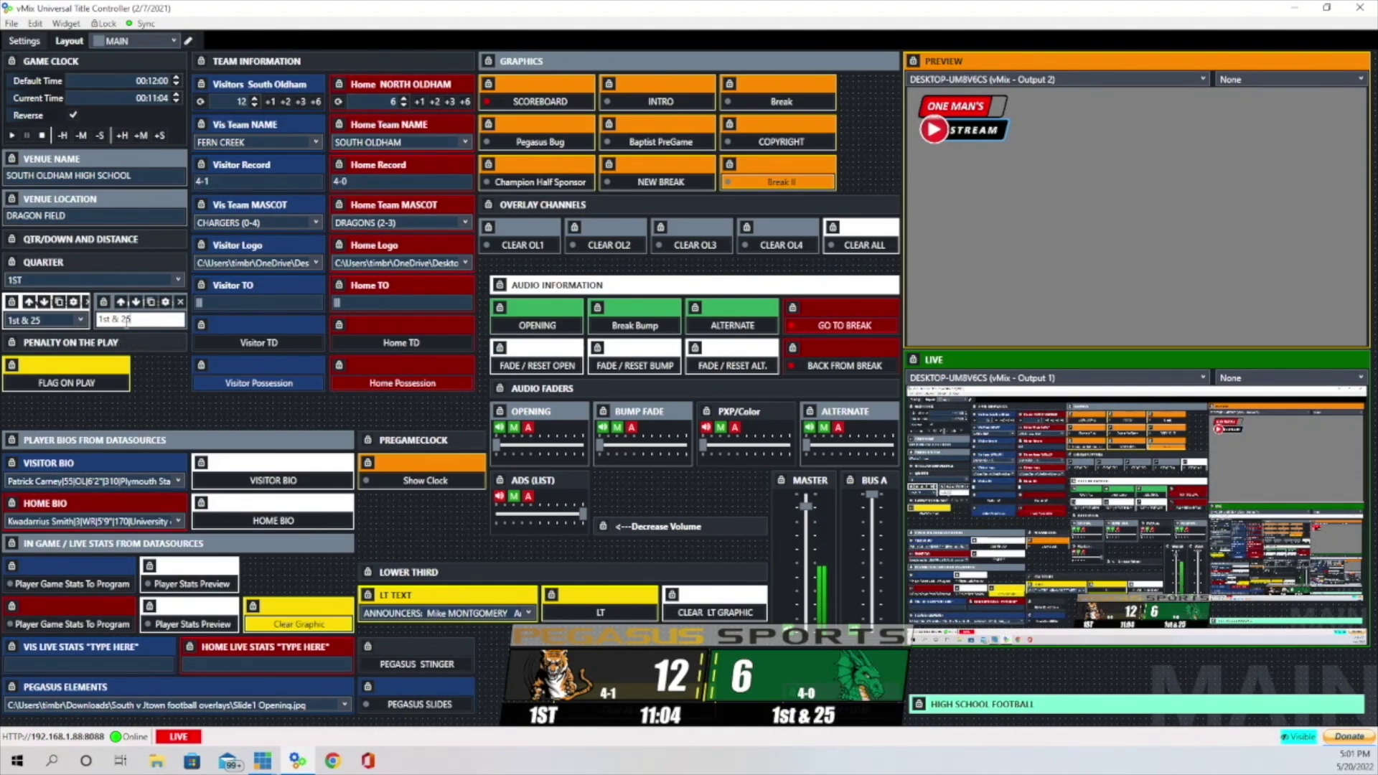
Step: Switch to 2nd & with 35 typed, then exit editing so it shows 2ND & 10
left_click(80, 320)
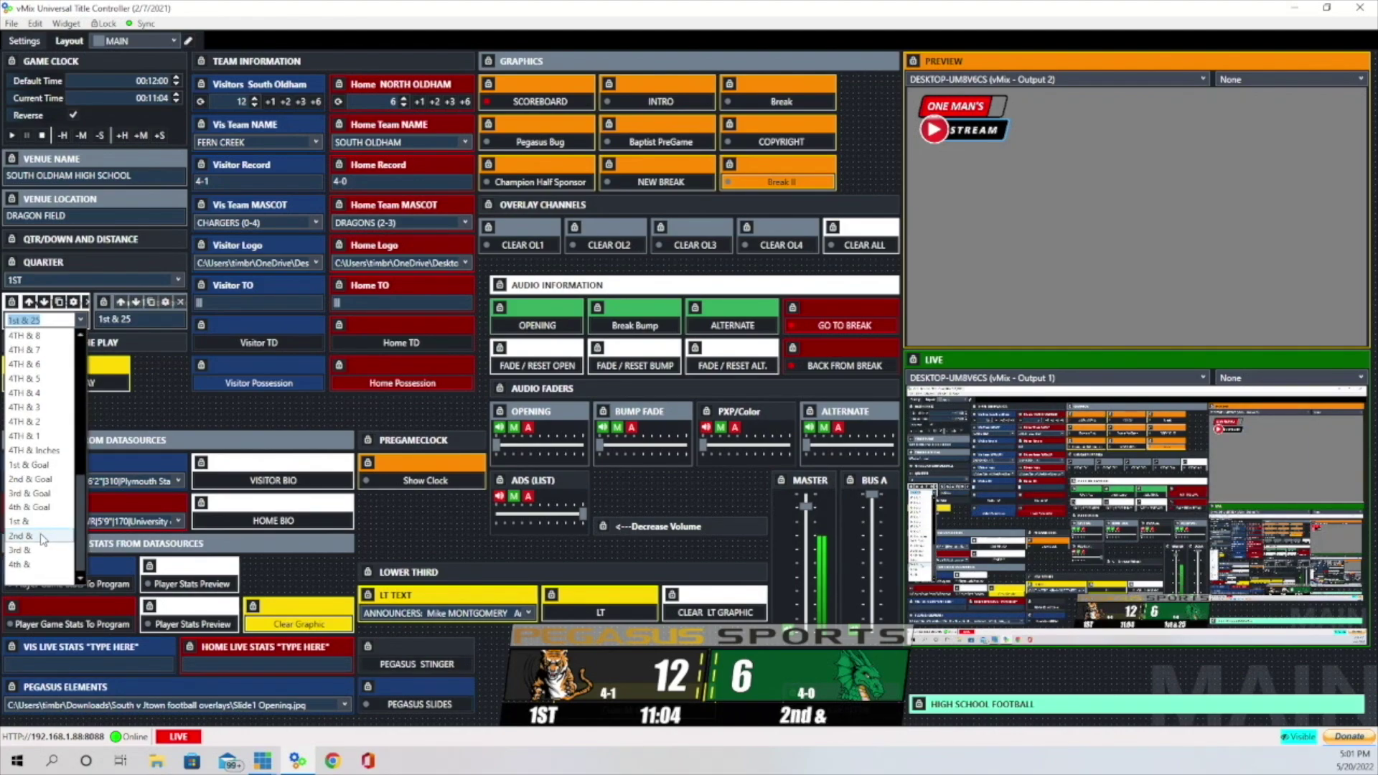
left_click(141, 322)
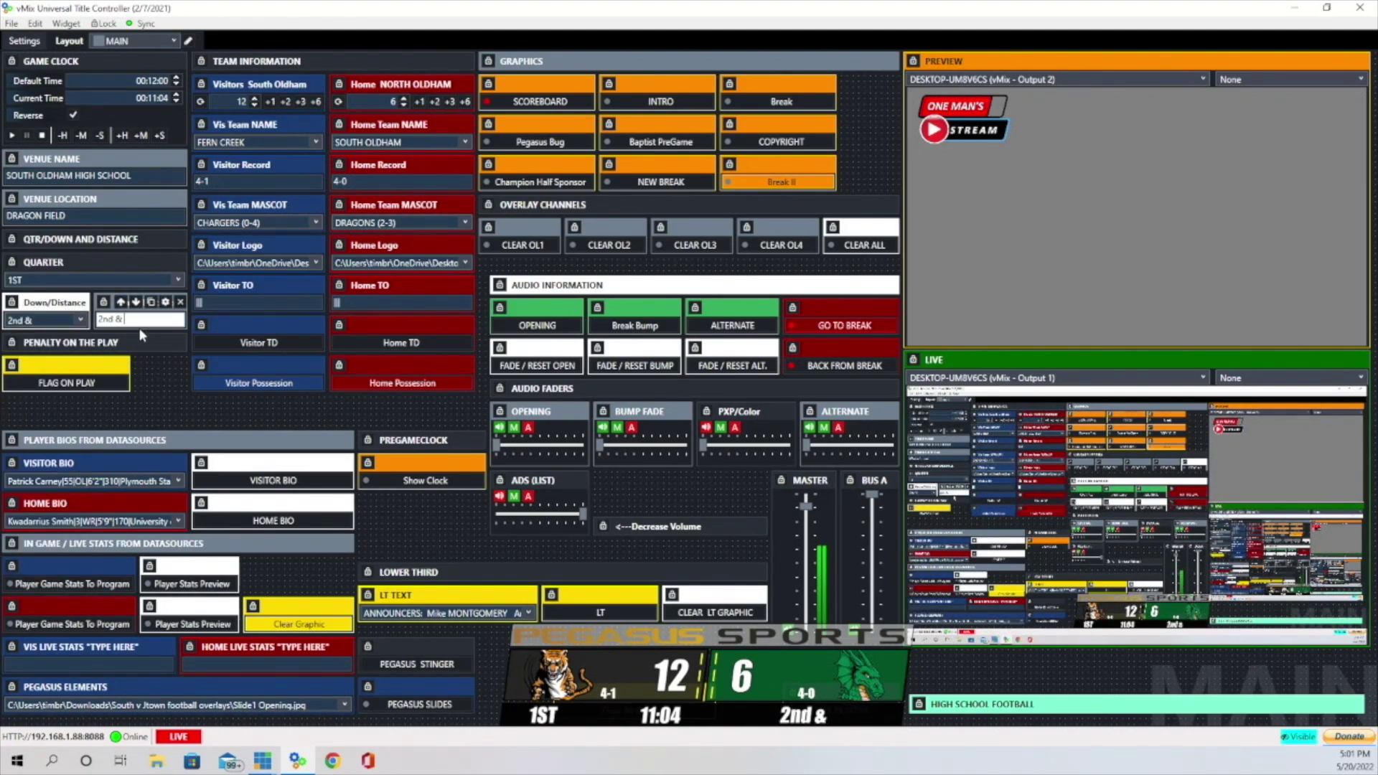
type("35")
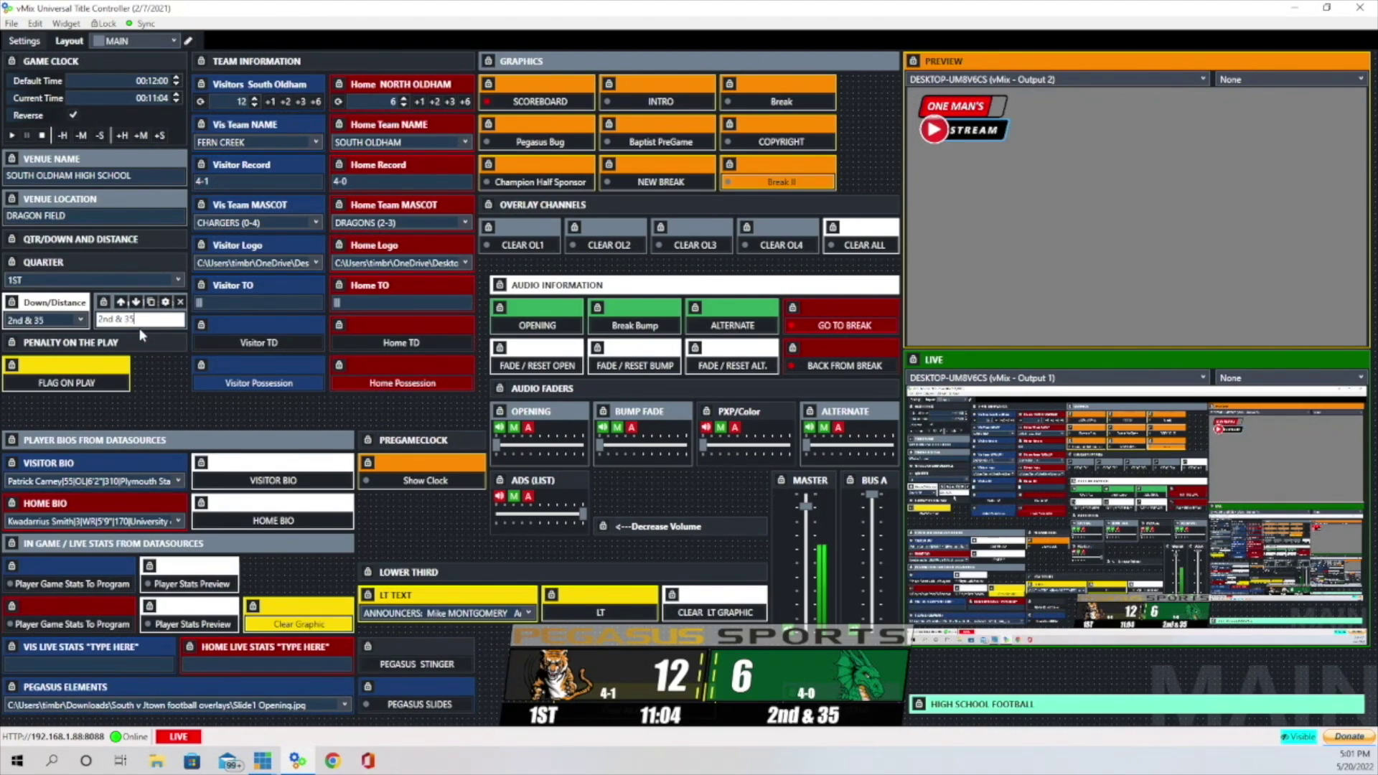
key("Escape")
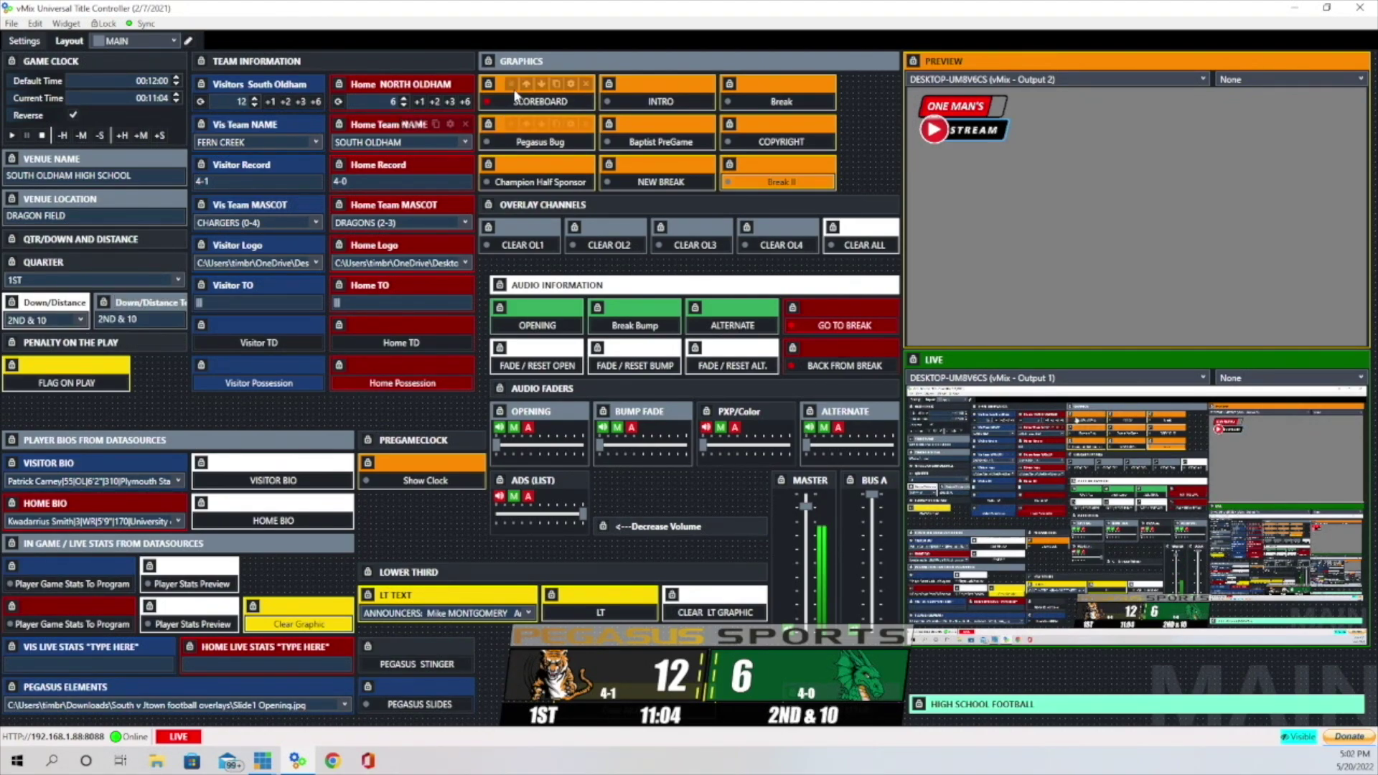
Step: Take the scoreboard off, then air INTRO, Break (toggled off) and the Pegasus Sports NEW BREAK graphic
left_click(543, 104)
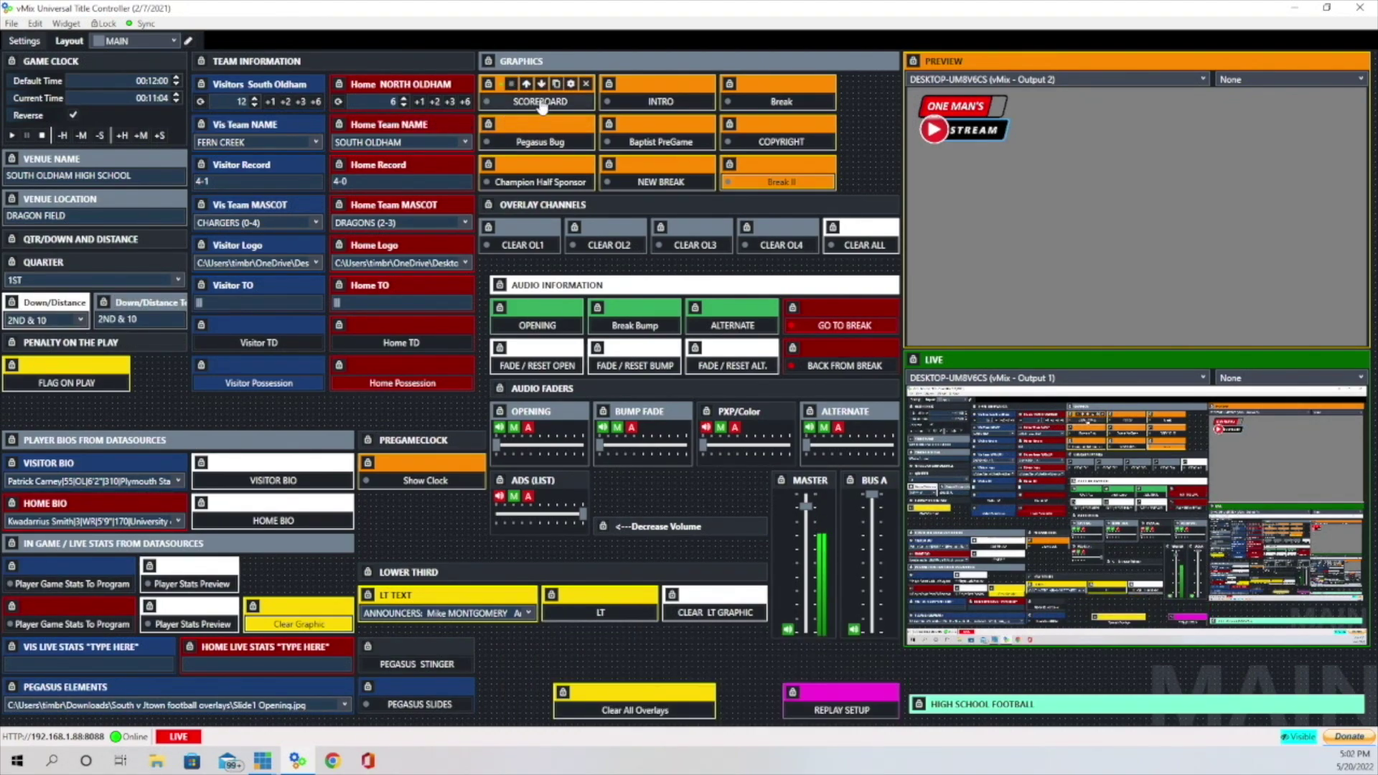
left_click(661, 104)
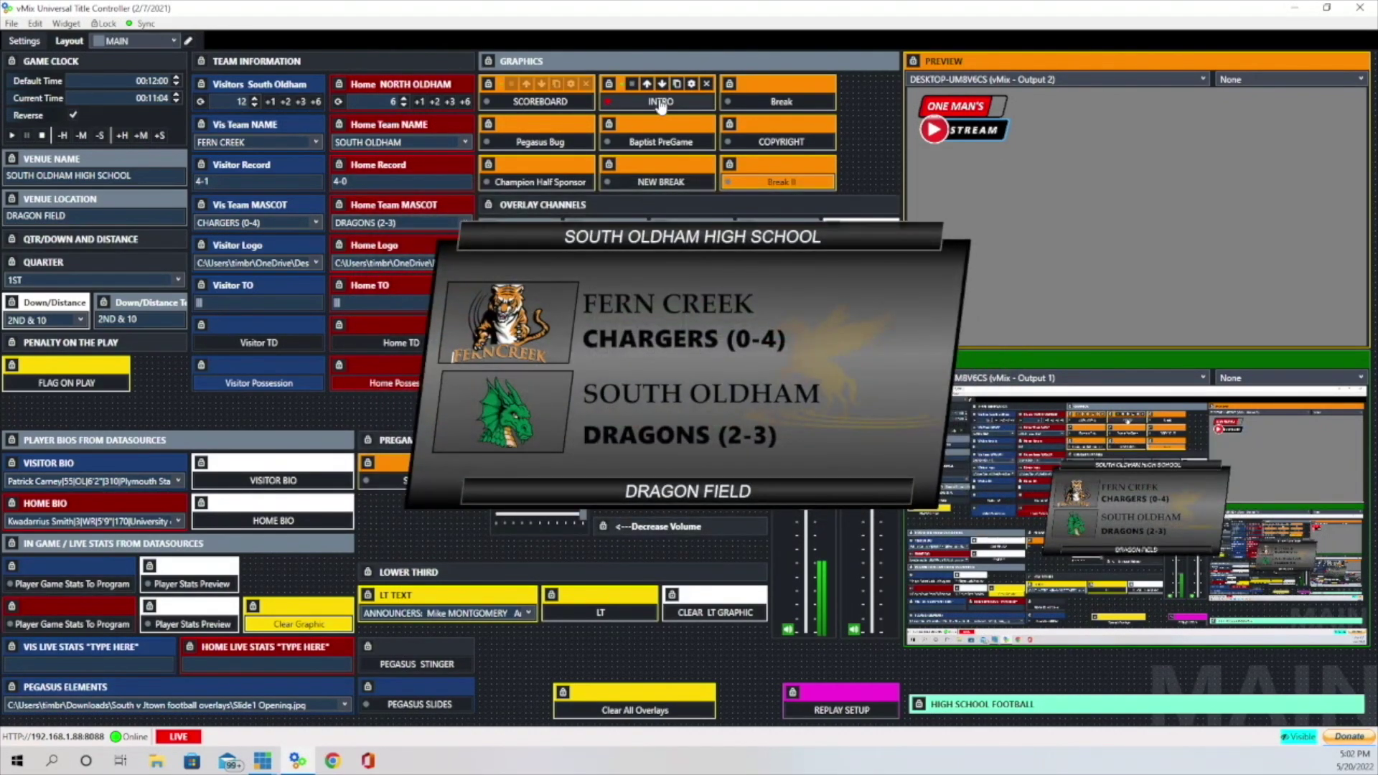
left_click(784, 104)
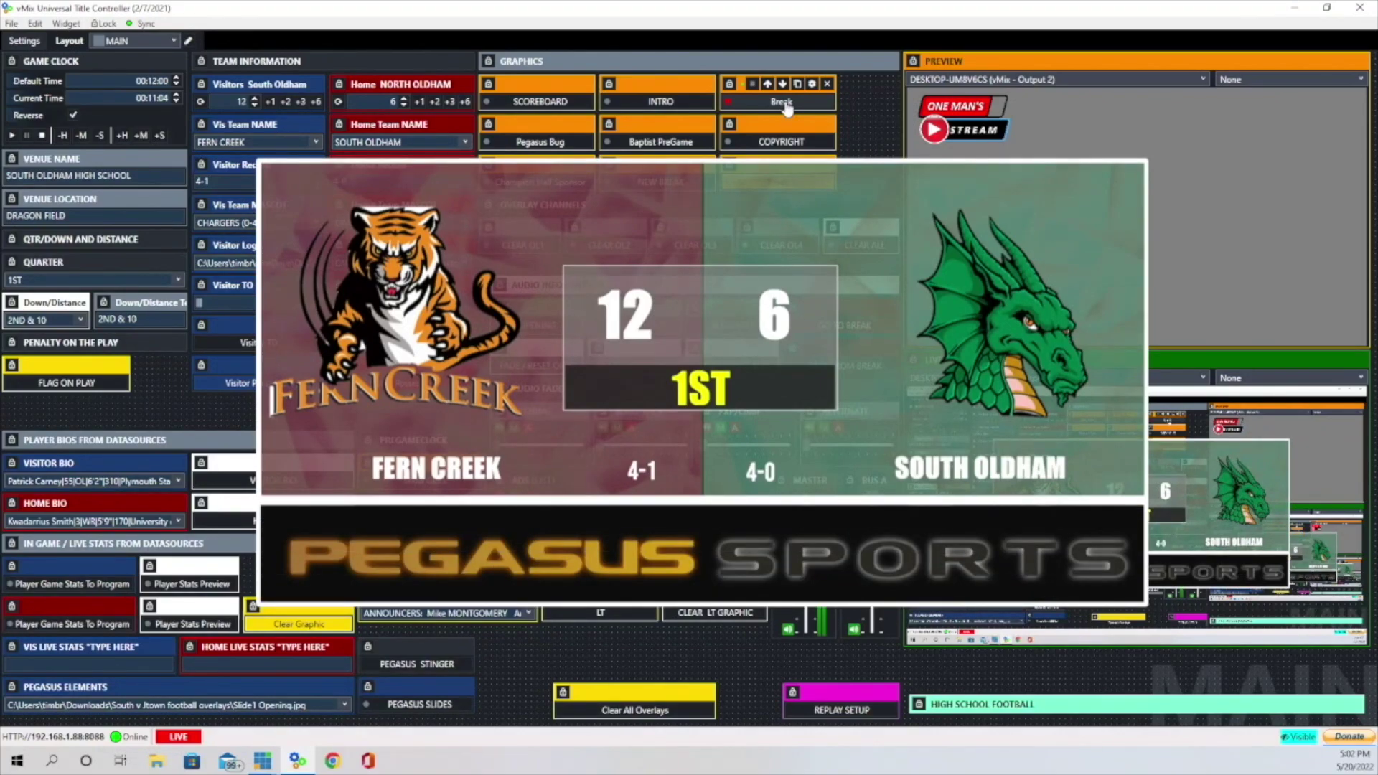
left_click(784, 105)
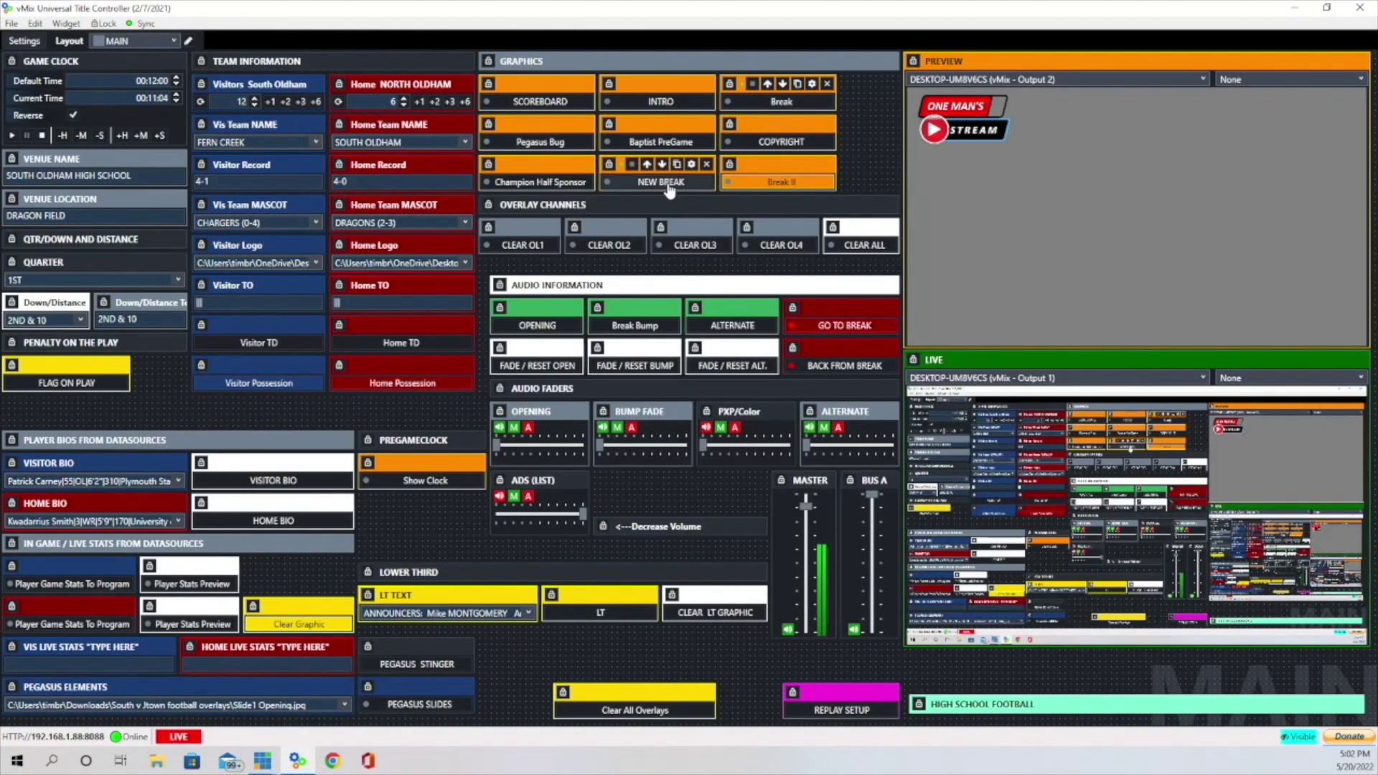
left_click(666, 184)
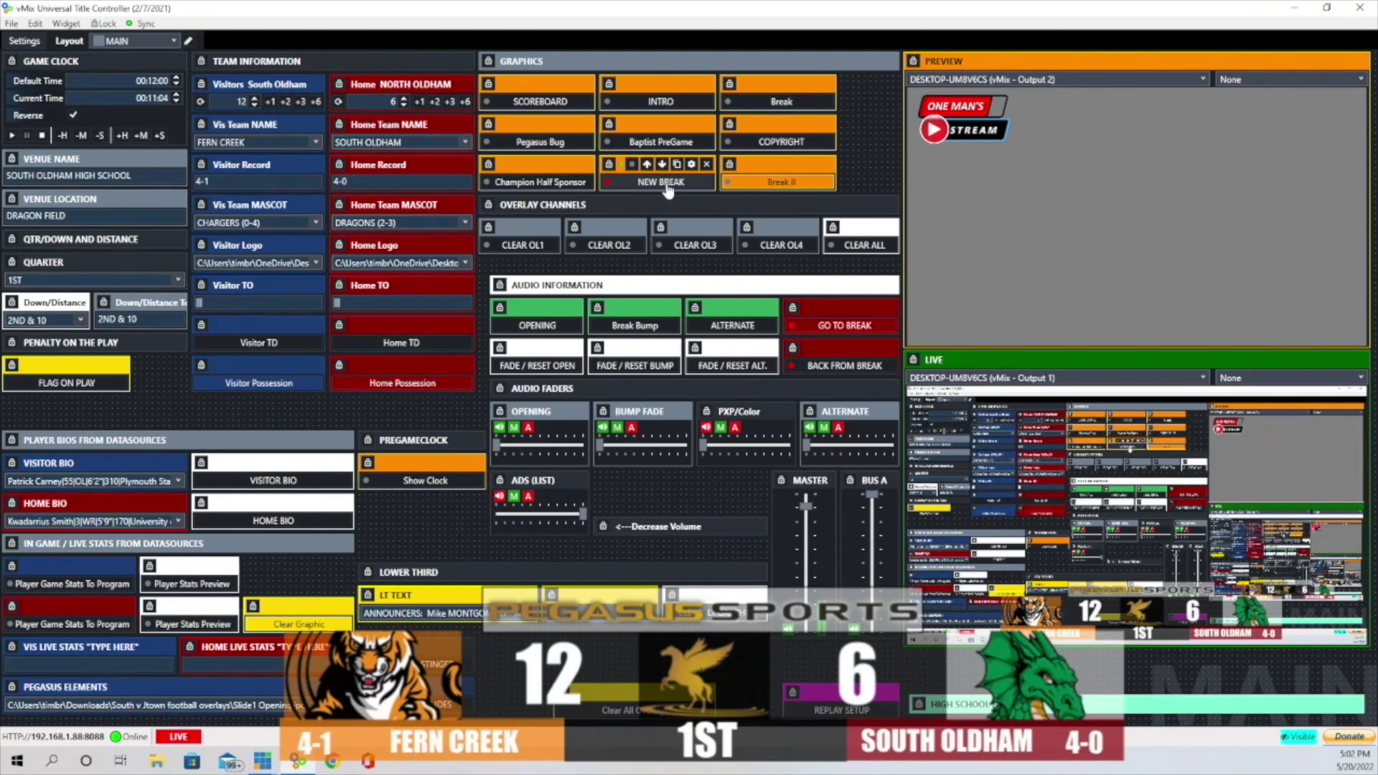
Step: Cycle the Pegasus bug, Baptist Health pregame and Champion half logos, ending on the Pegasus Sports scoreboard bar
left_click(666, 184)
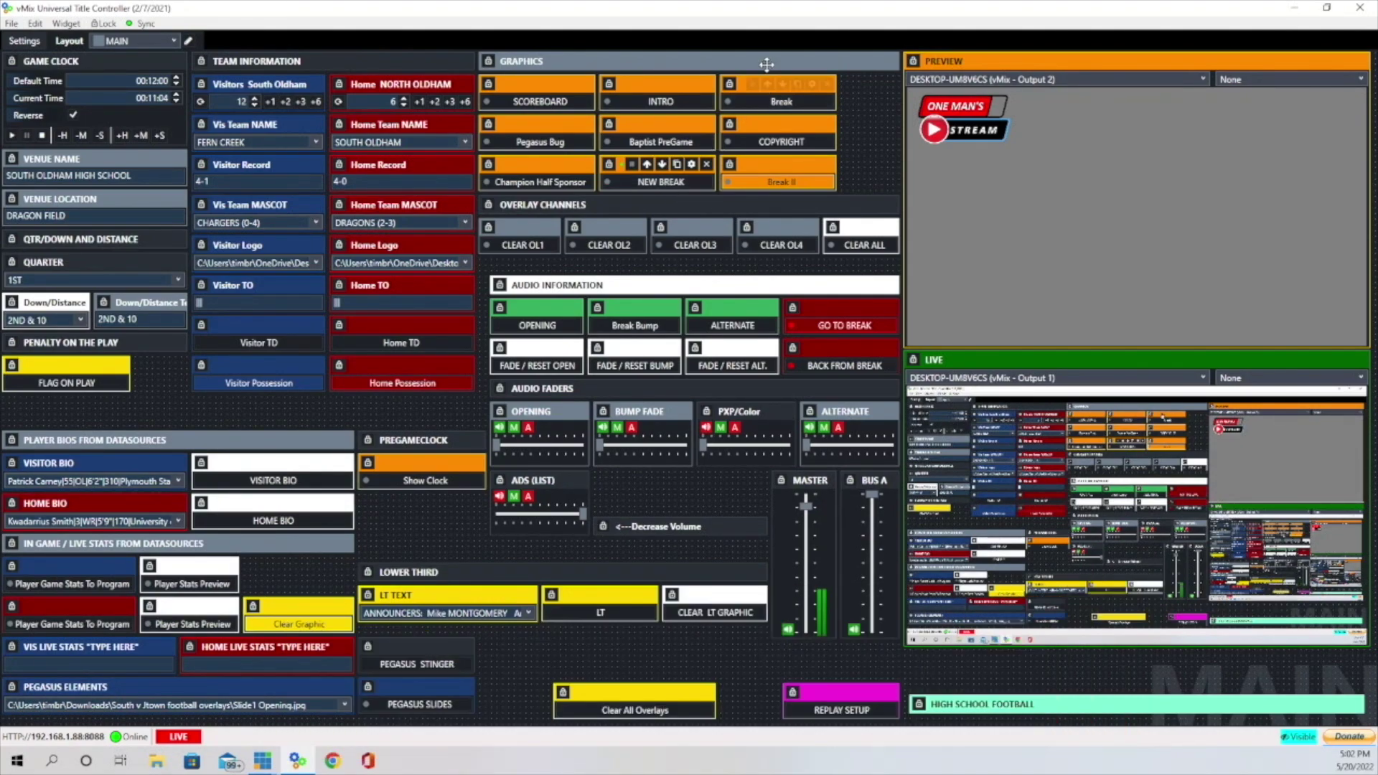
left_click(532, 144)
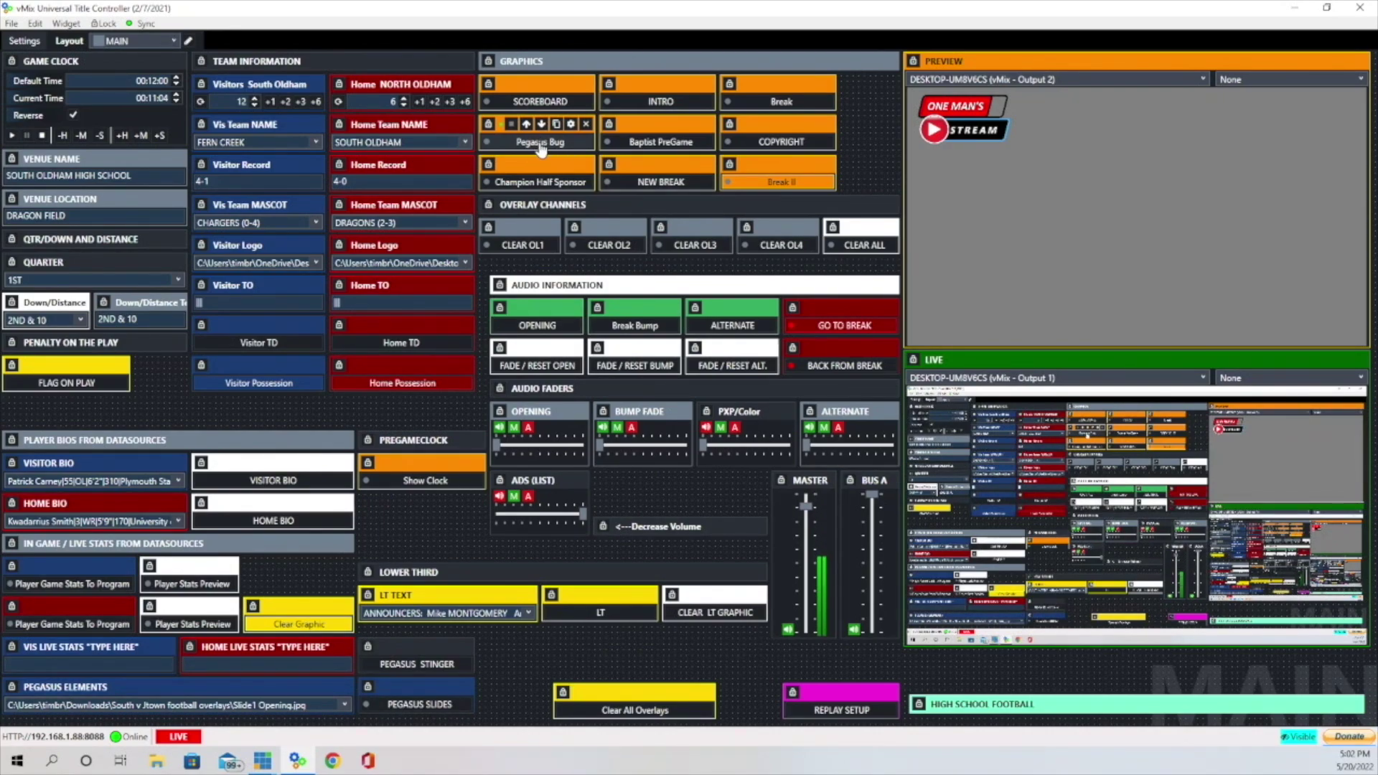
left_click(541, 143)
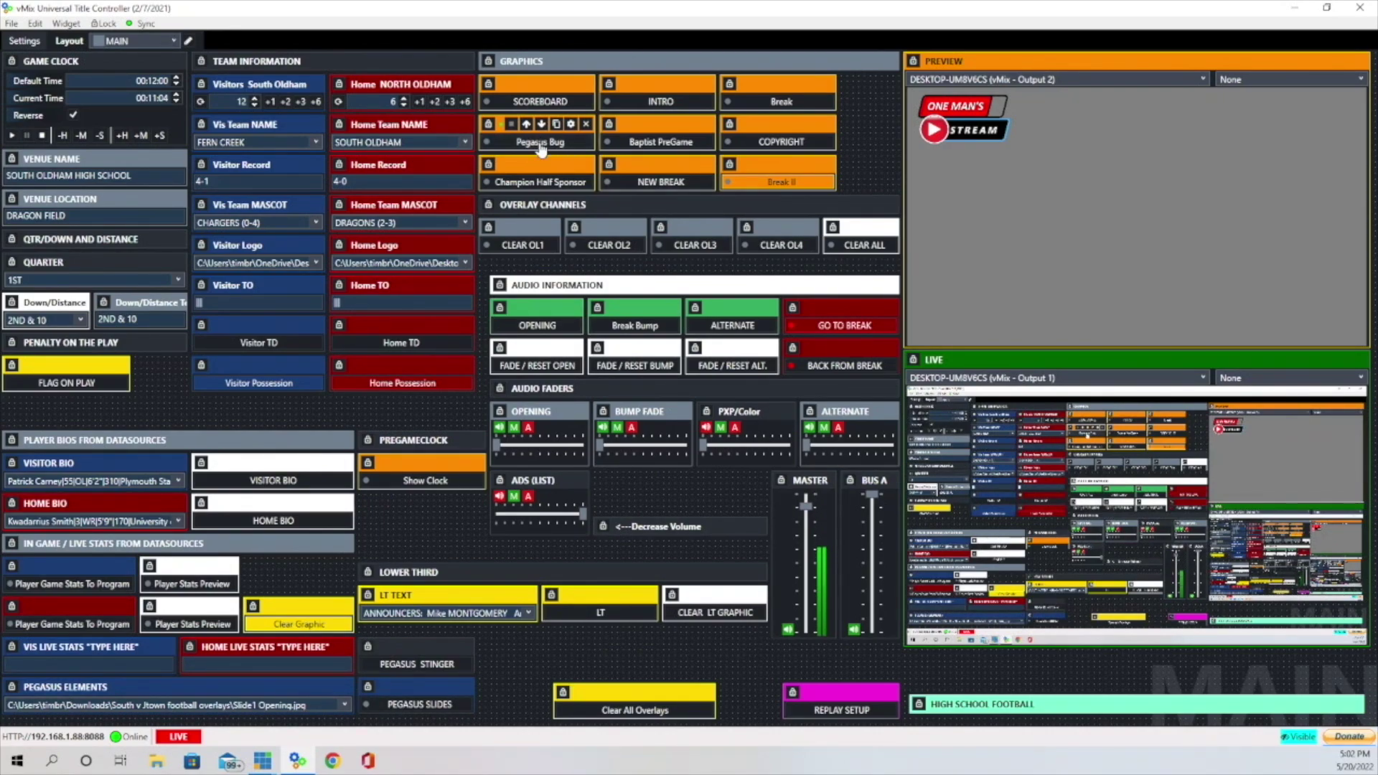
left_click(667, 146)
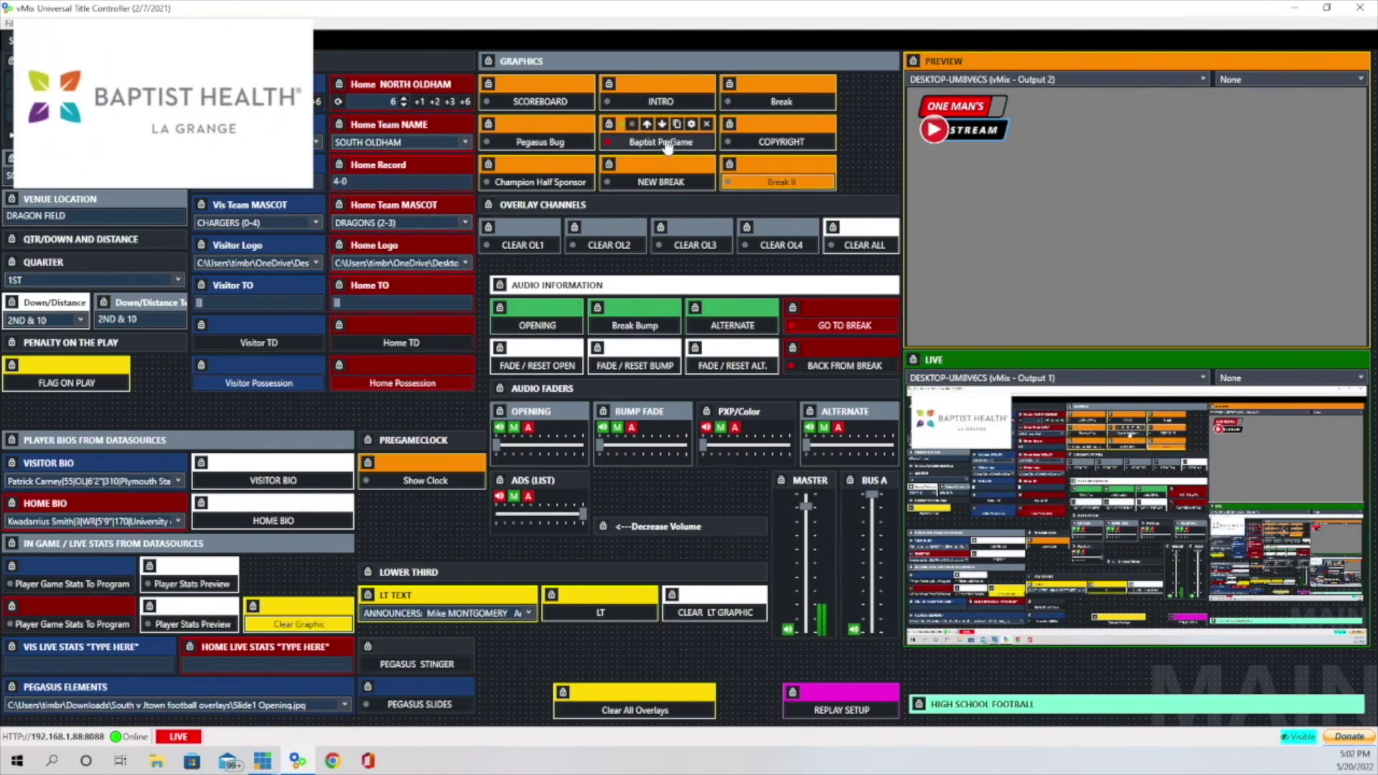
left_click(667, 146)
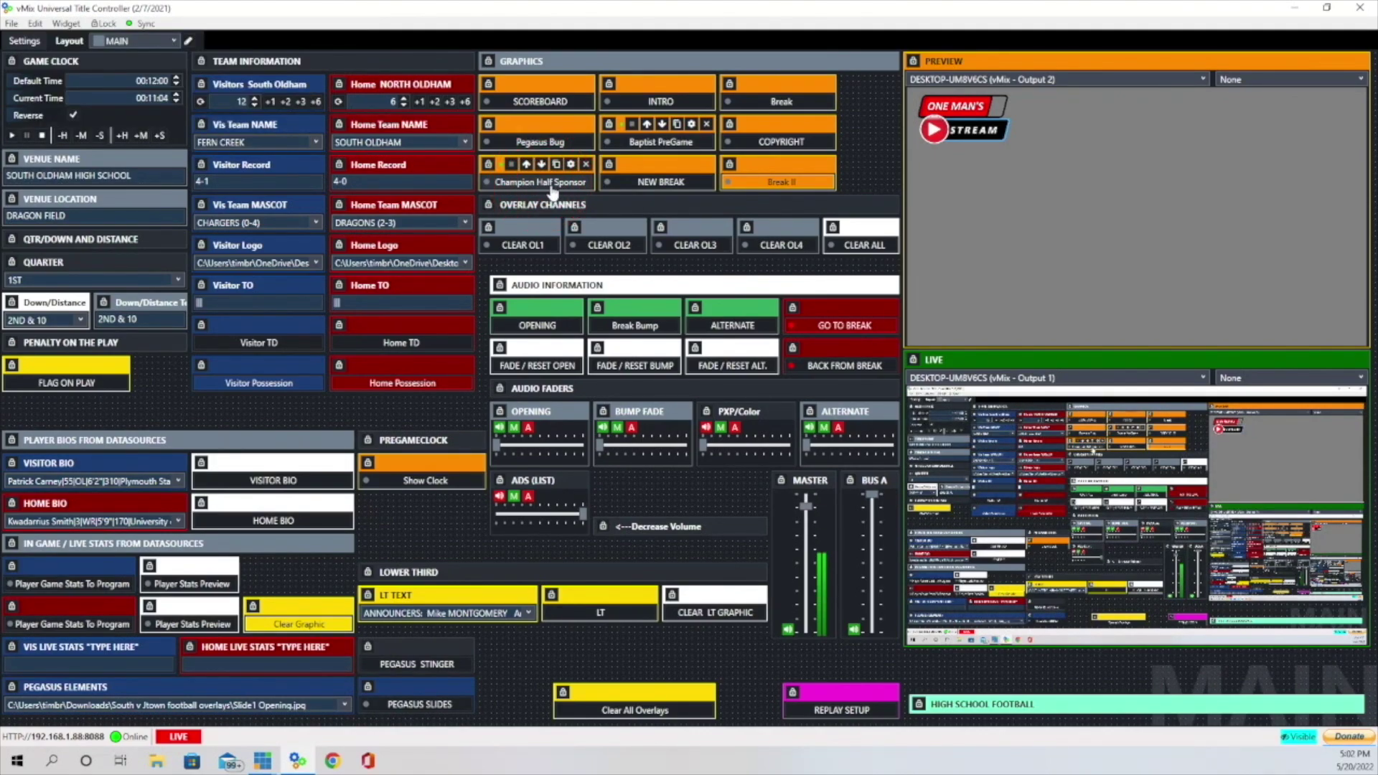
left_click(544, 183)
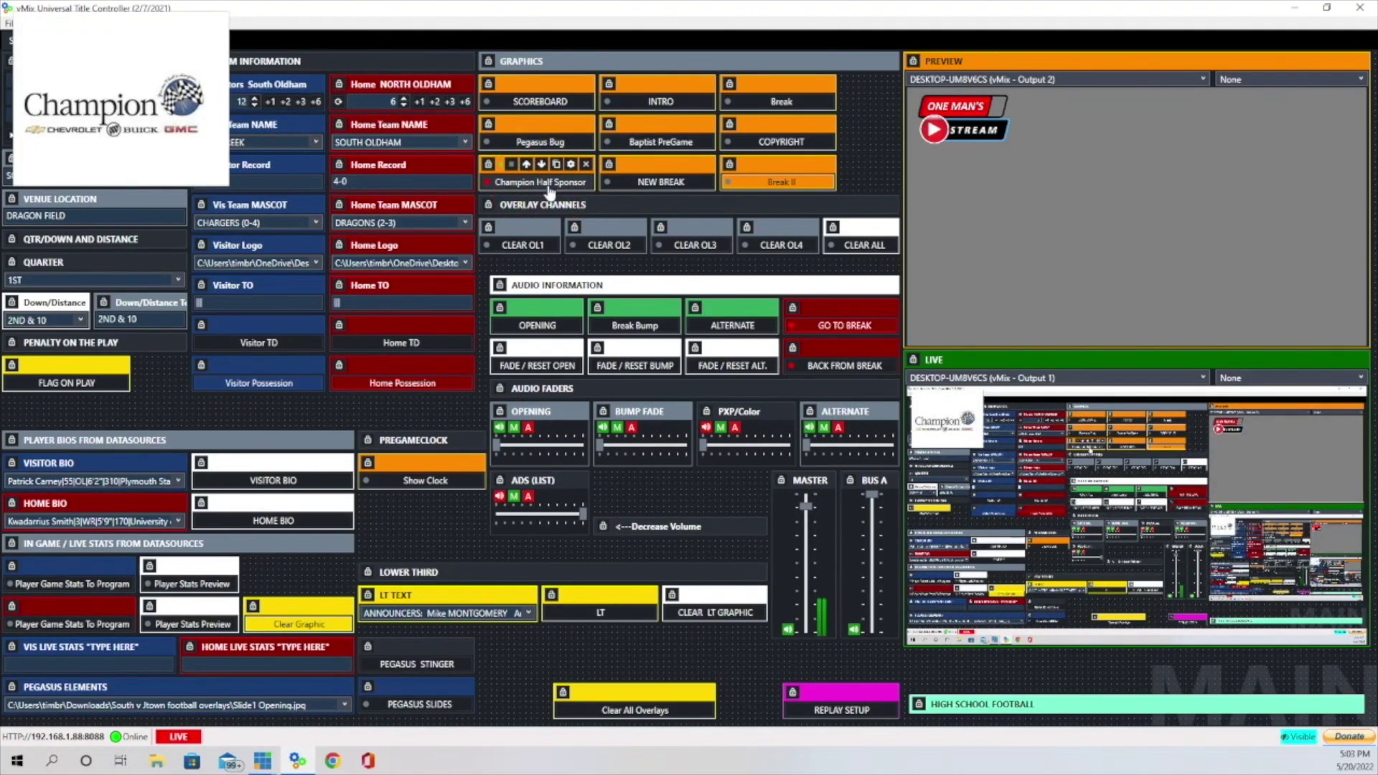
left_click(547, 188)
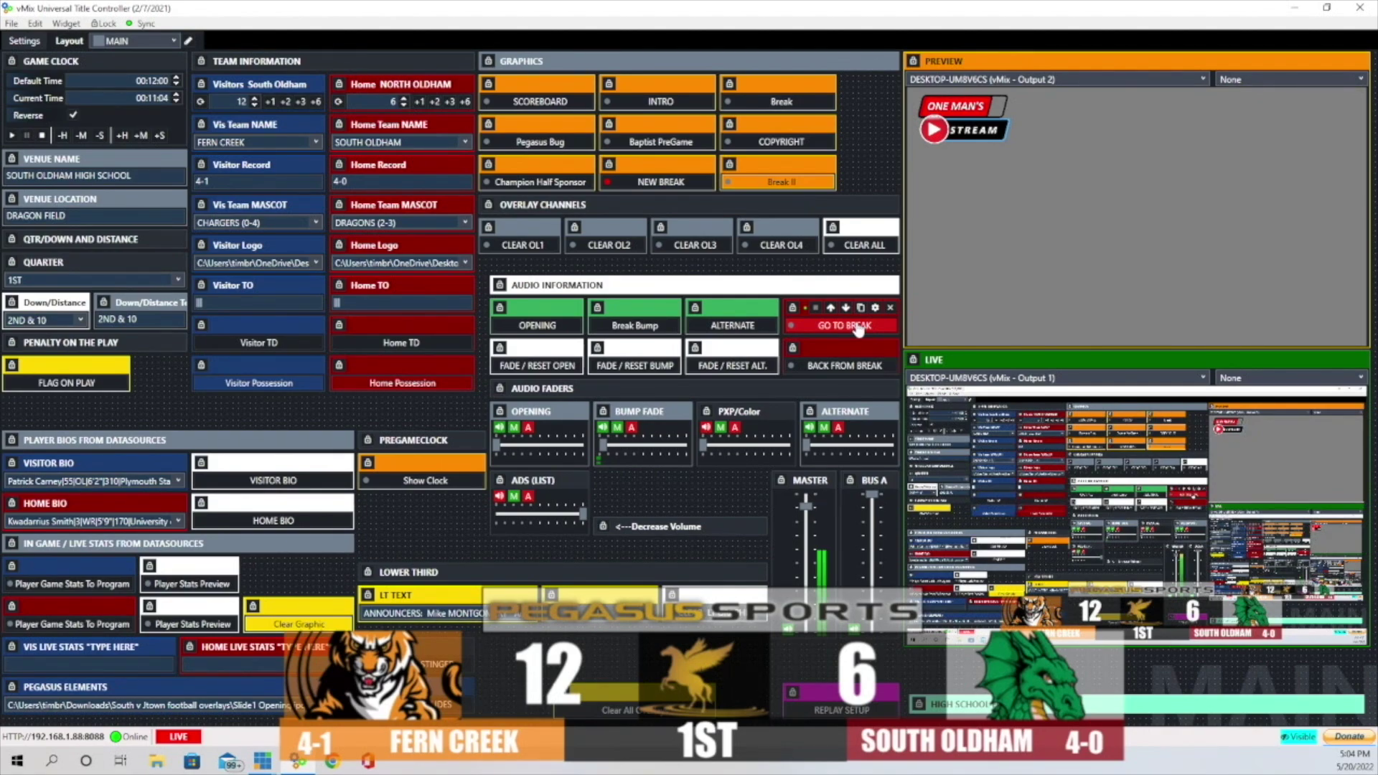
Step: Air the small score bug and fire GO TO BREAK, bringing up the full-screen break scoreboard
left_click(859, 327)
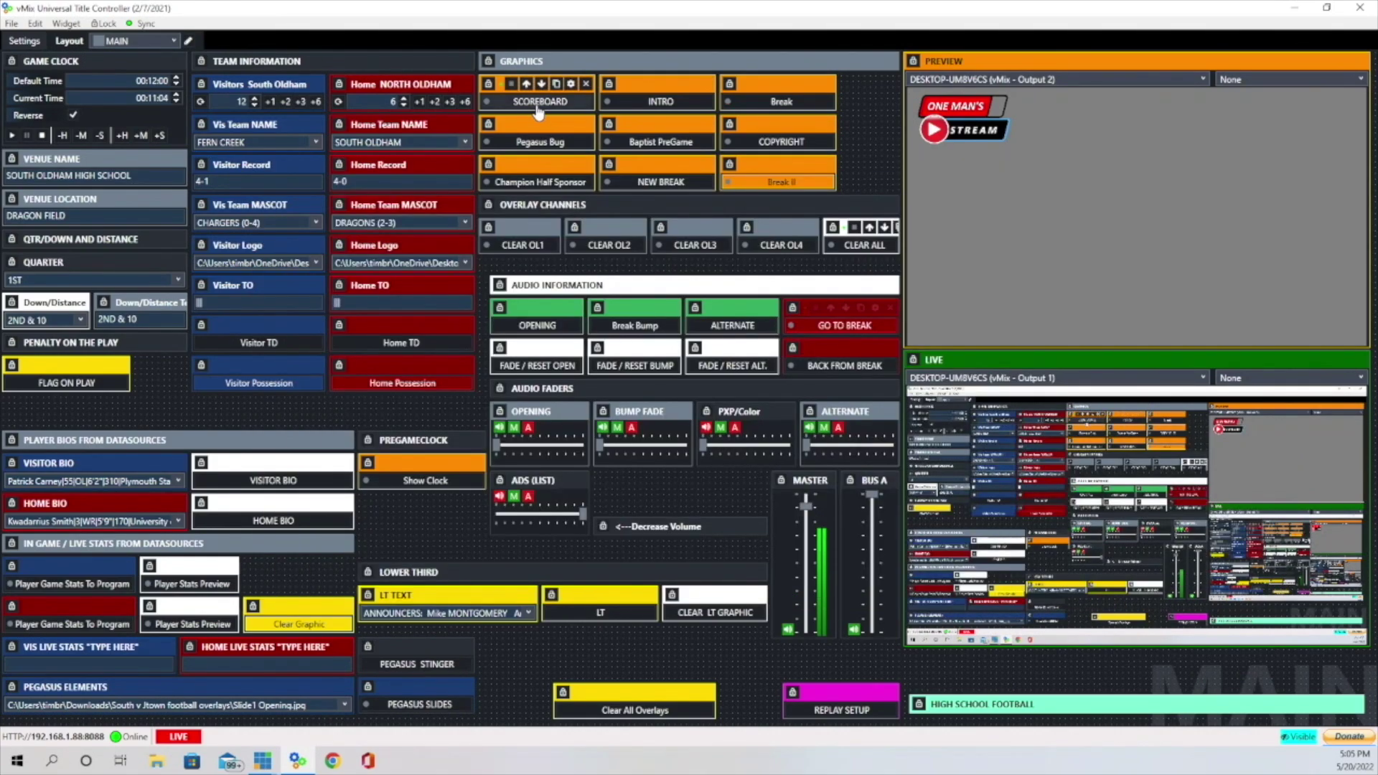
left_click(540, 104)
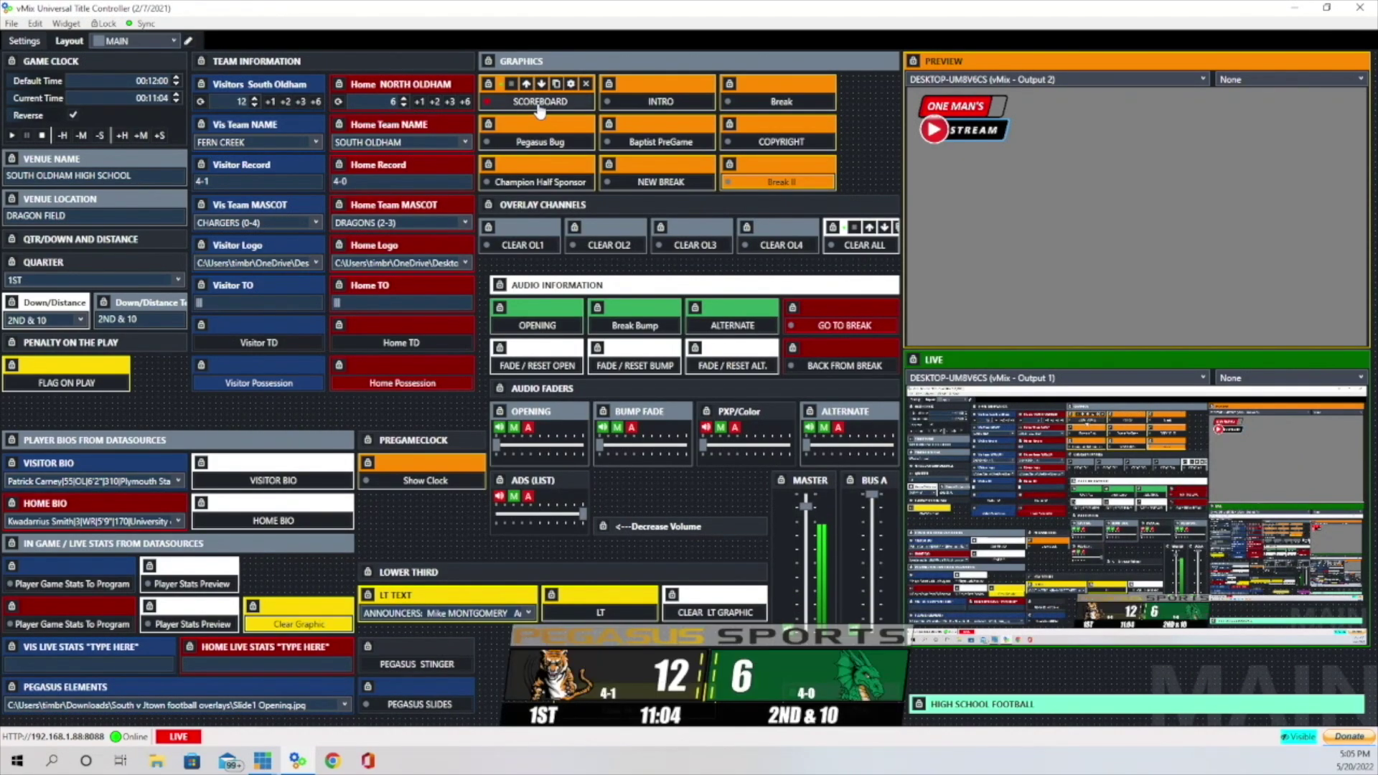
left_click(838, 326)
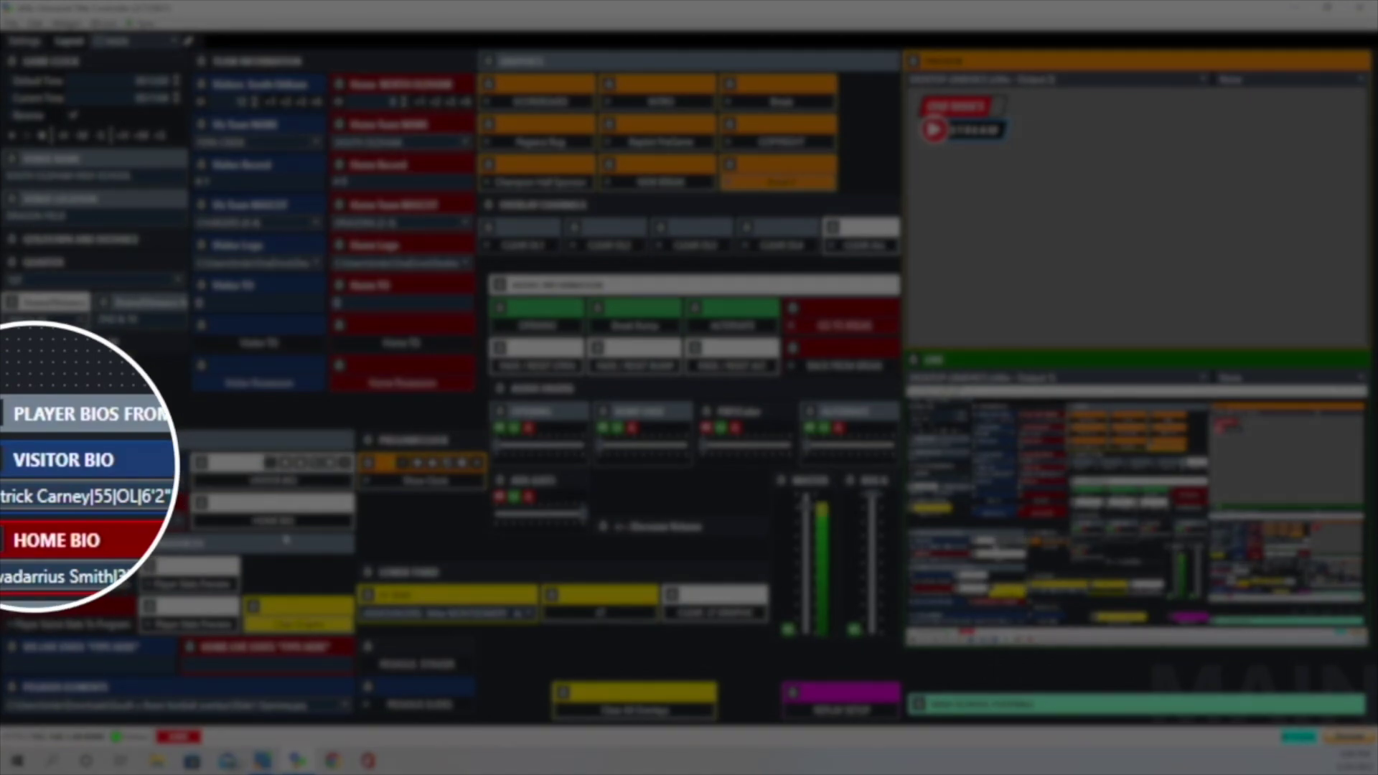
Step: Put the visitor player bio lower third on air and switch it to a different visitor player
left_click(280, 487)
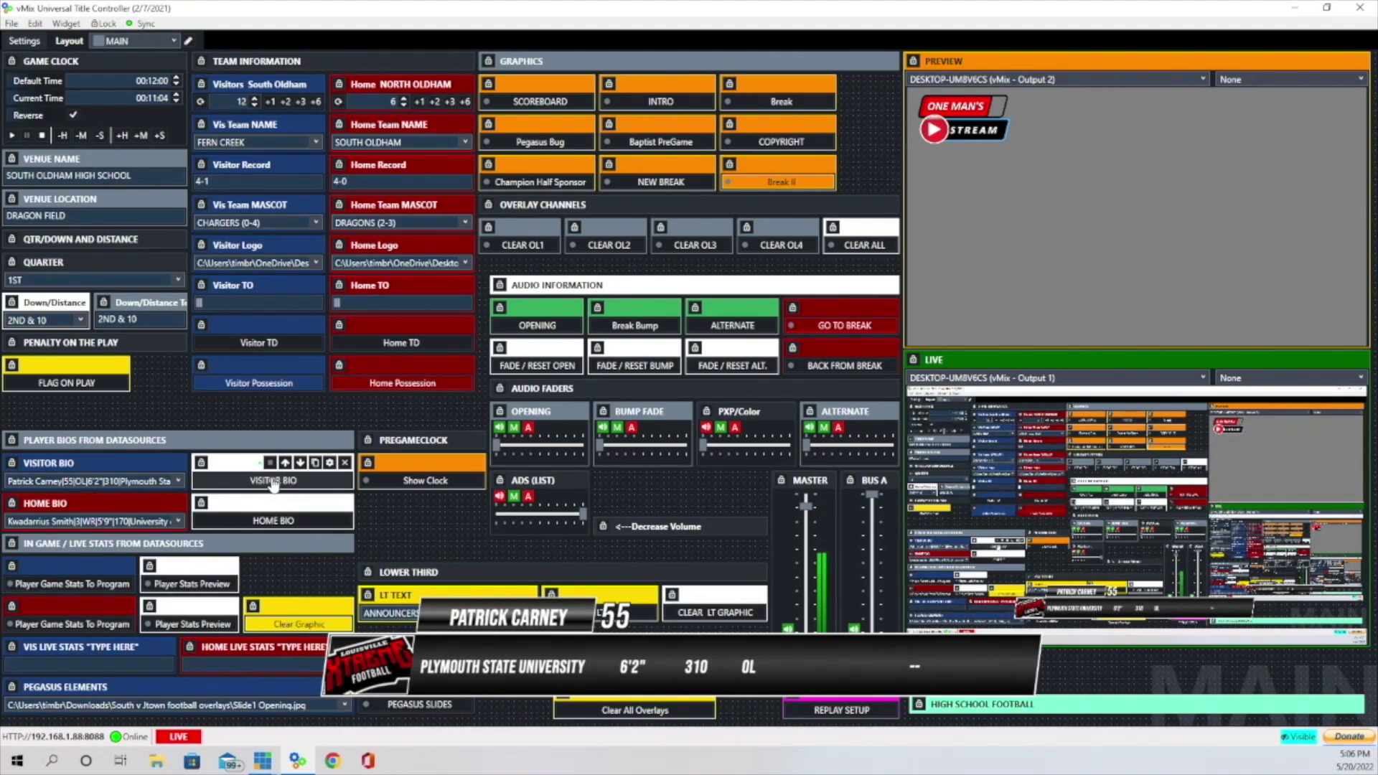
left_click(178, 481)
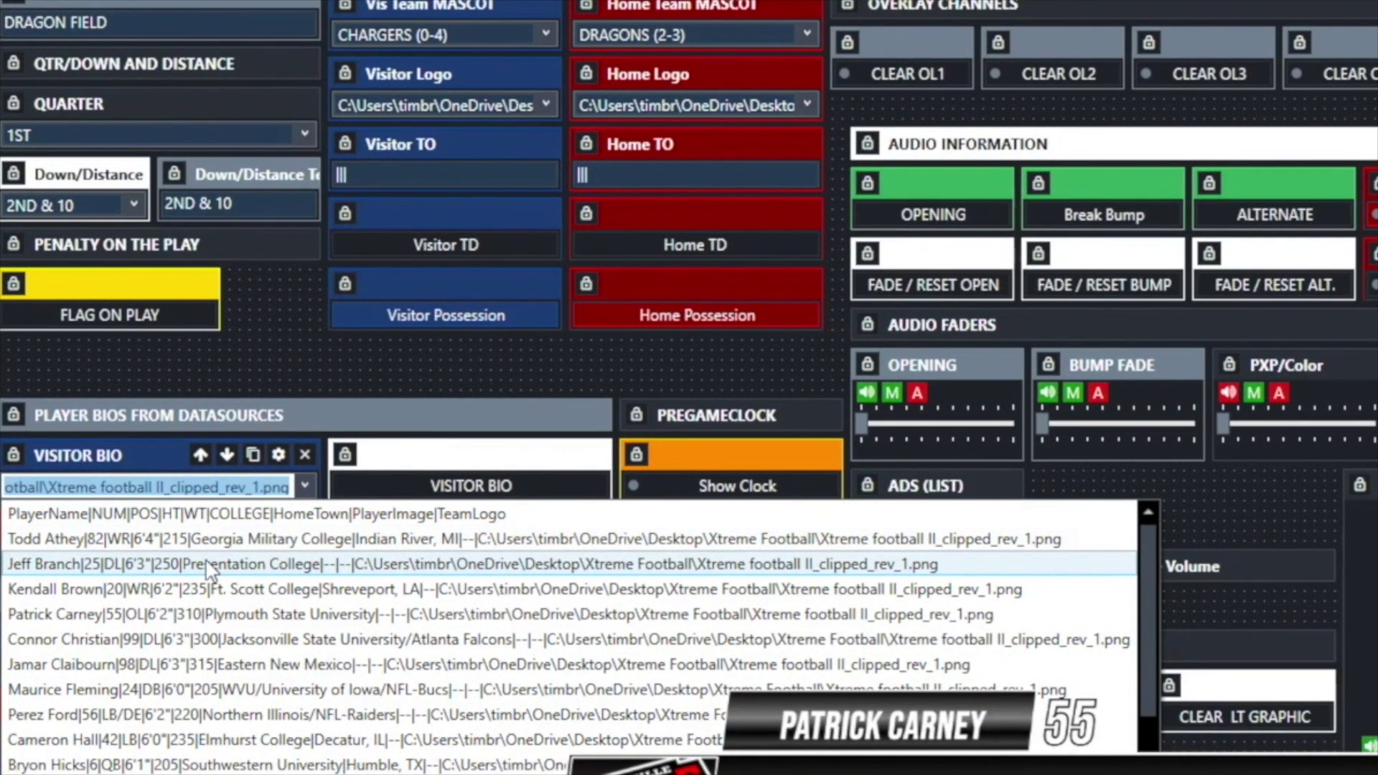
left_click(206, 565)
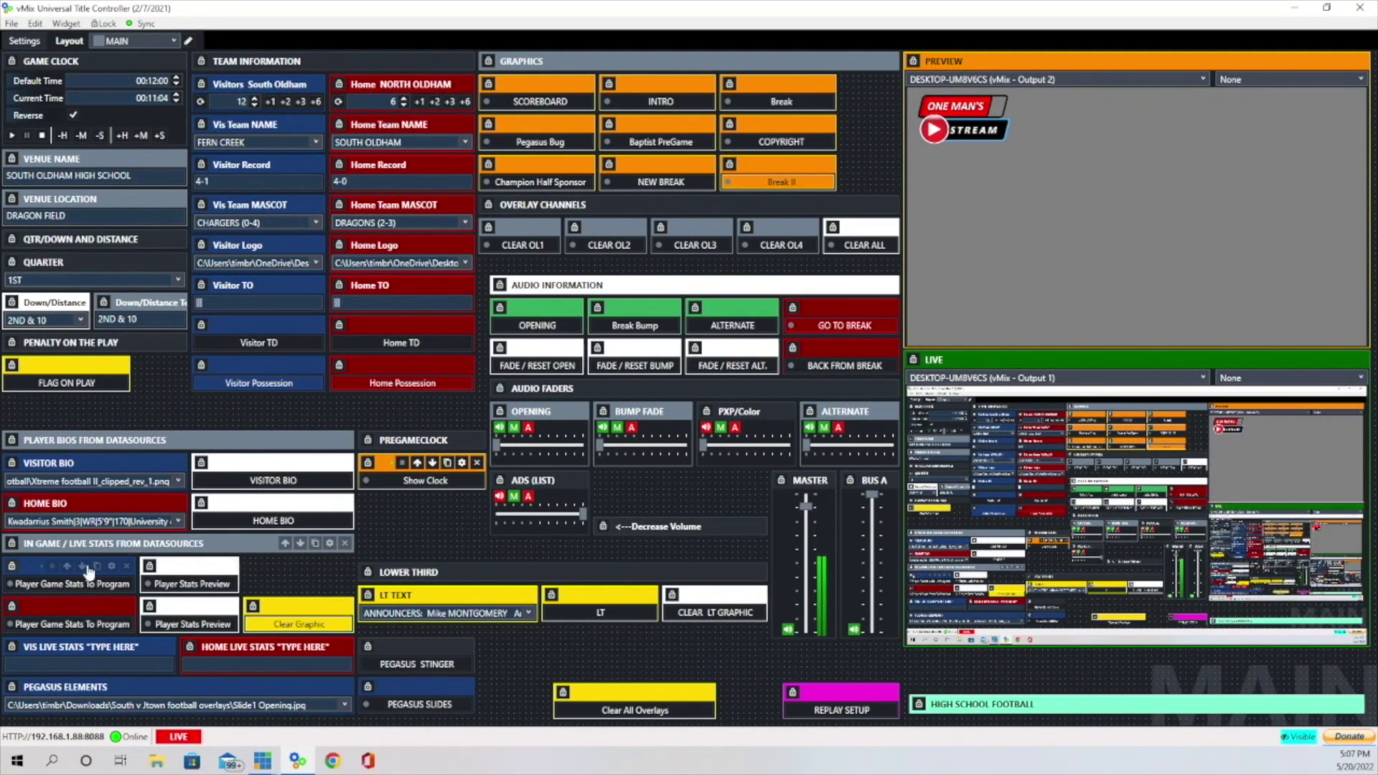
Step: Preview and air the player game stats graphic, then set home live stats to '10 rushes for 120 yrds 2 TD'
left_click(190, 584)
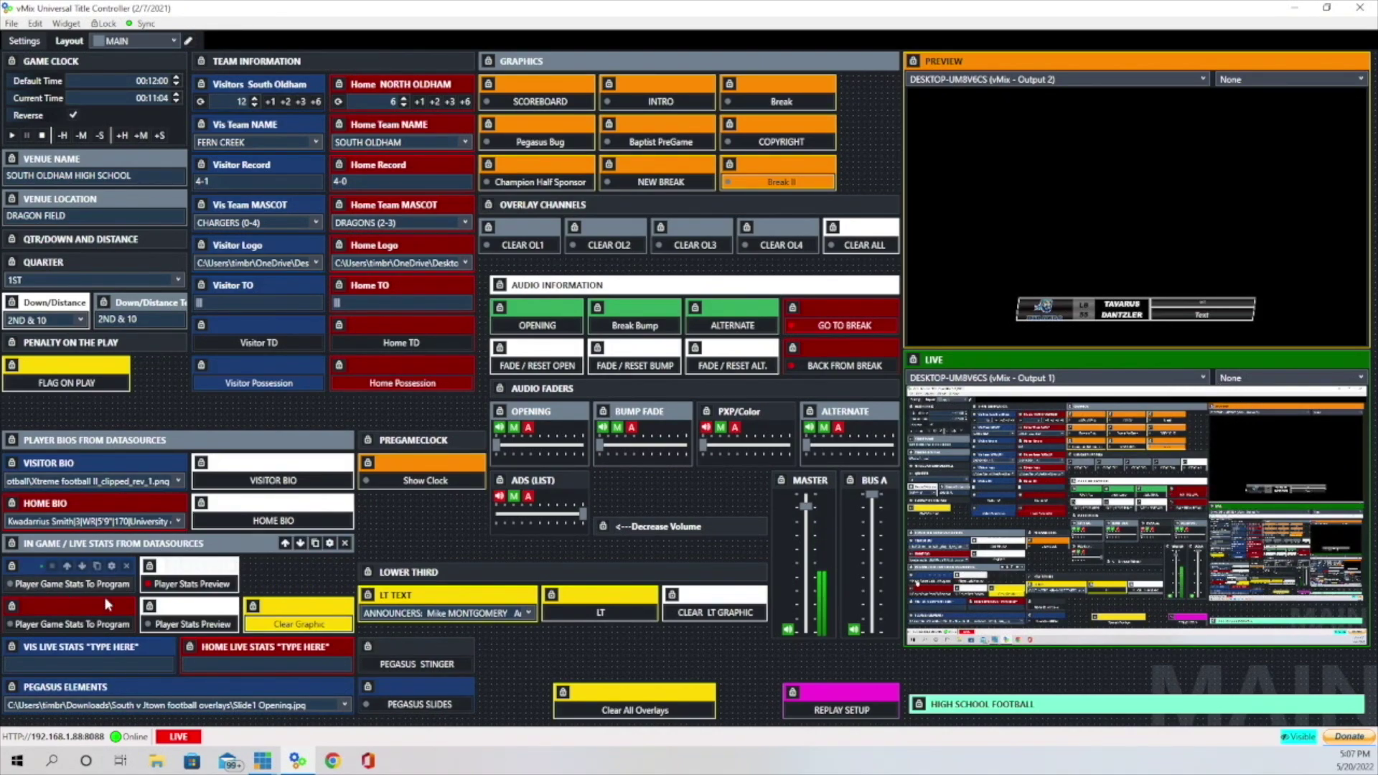
left_click(50, 586)
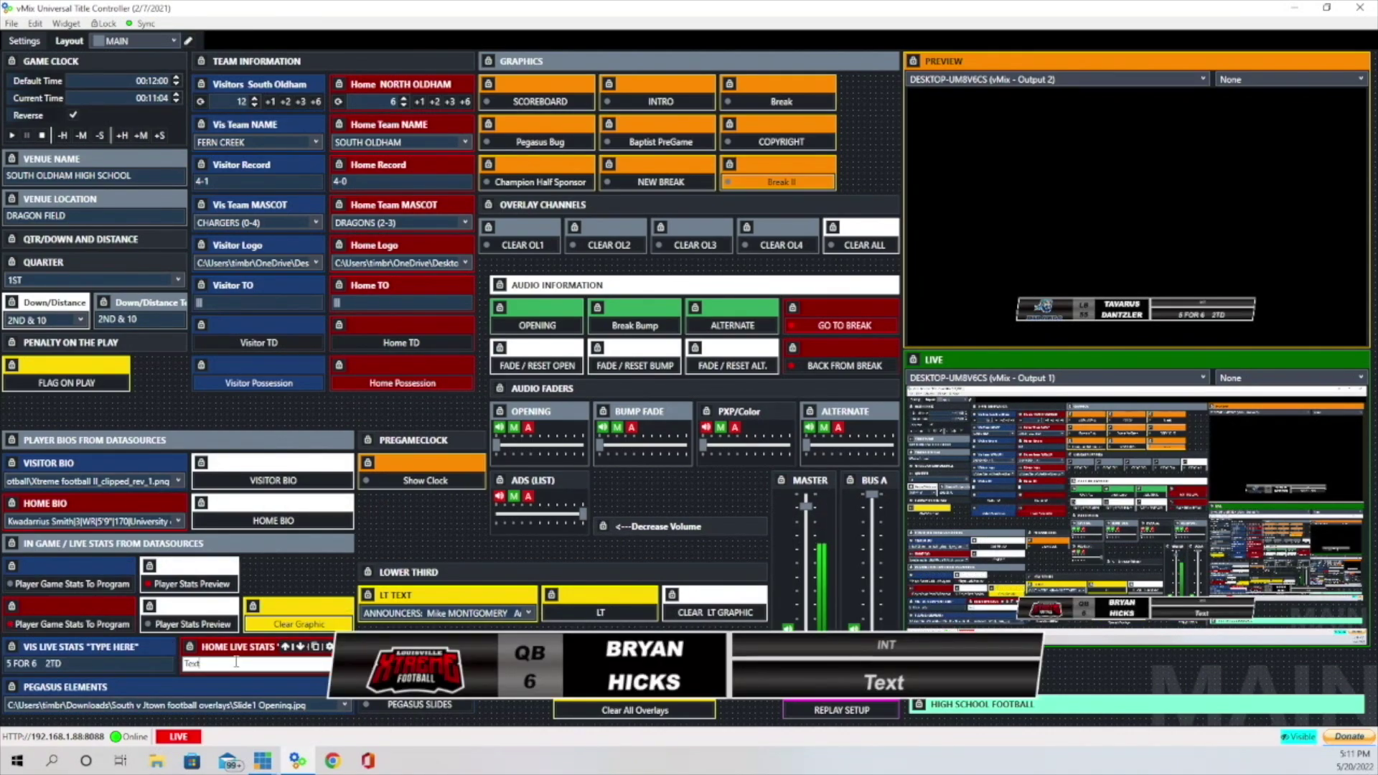
double_click(236, 661)
type("5 for 6 3TDS")
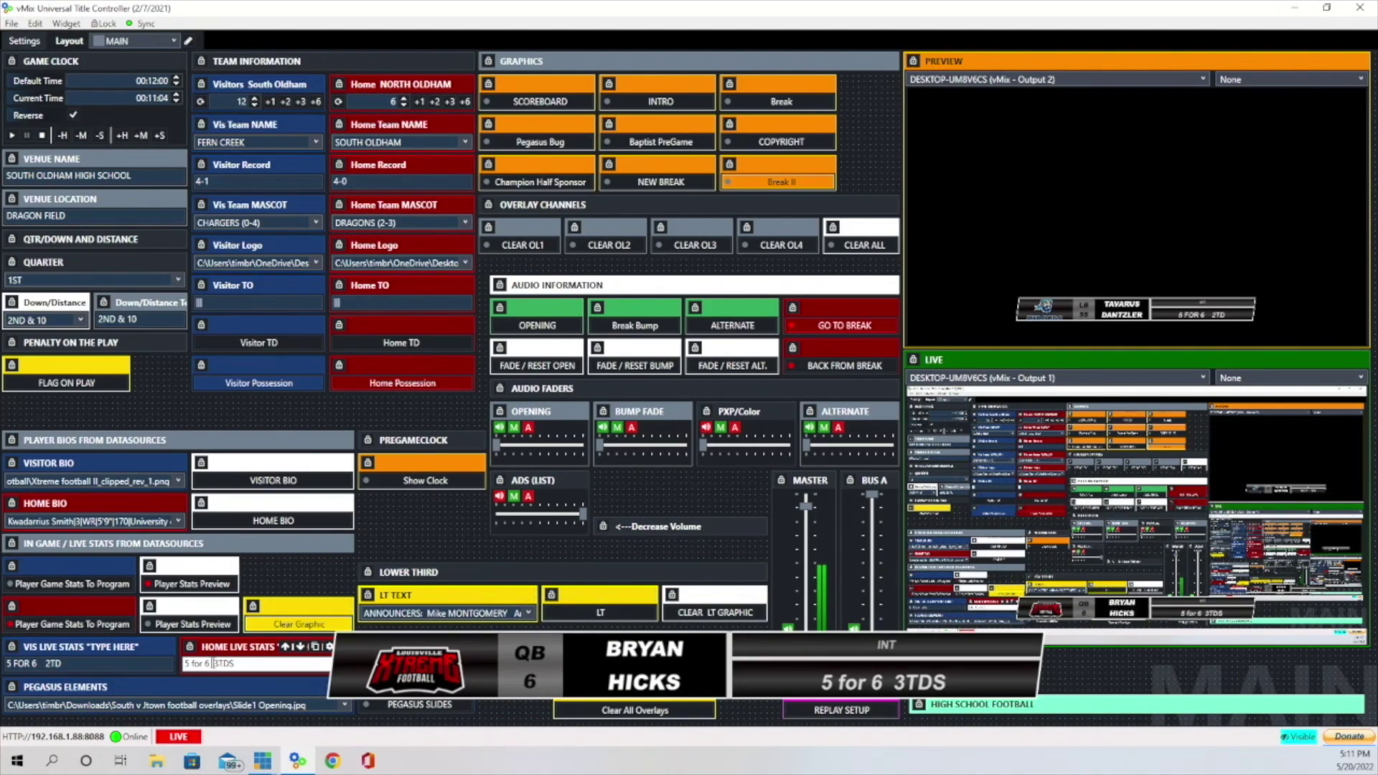
left_click(213, 663)
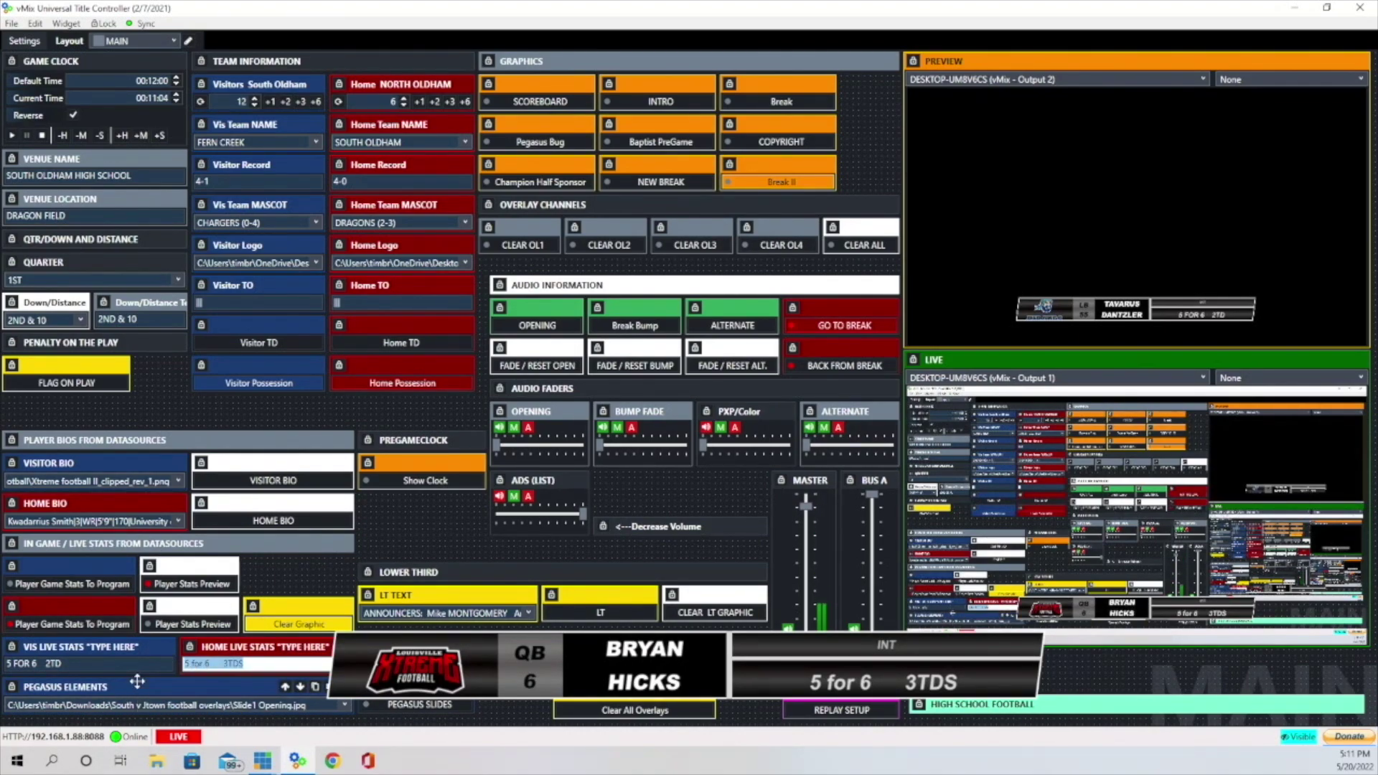
type("10 rushes for 120 yrds    2 TD")
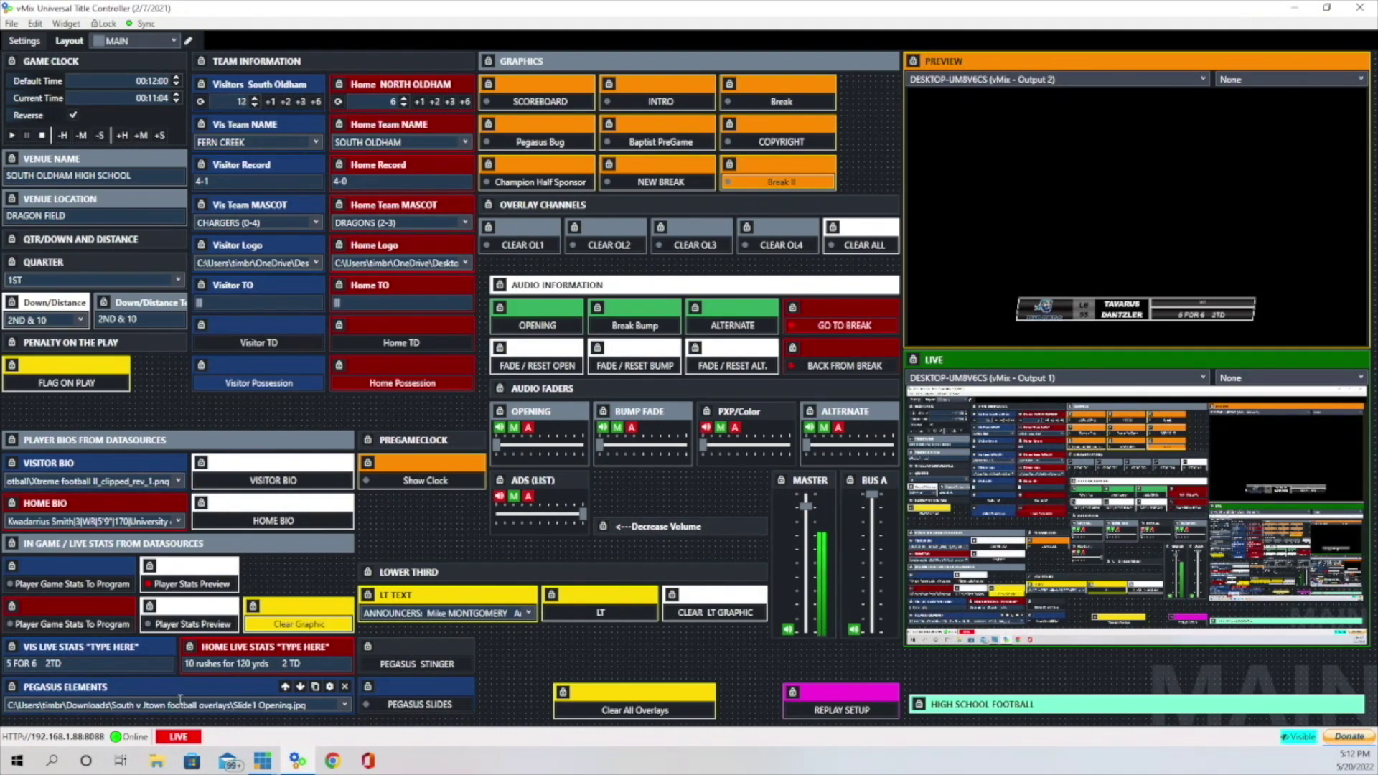
Step: Air the Pegasus slides, stepping through Slide3 coach, Keys to Victory and the SOHS upcoming schedule
left_click(420, 706)
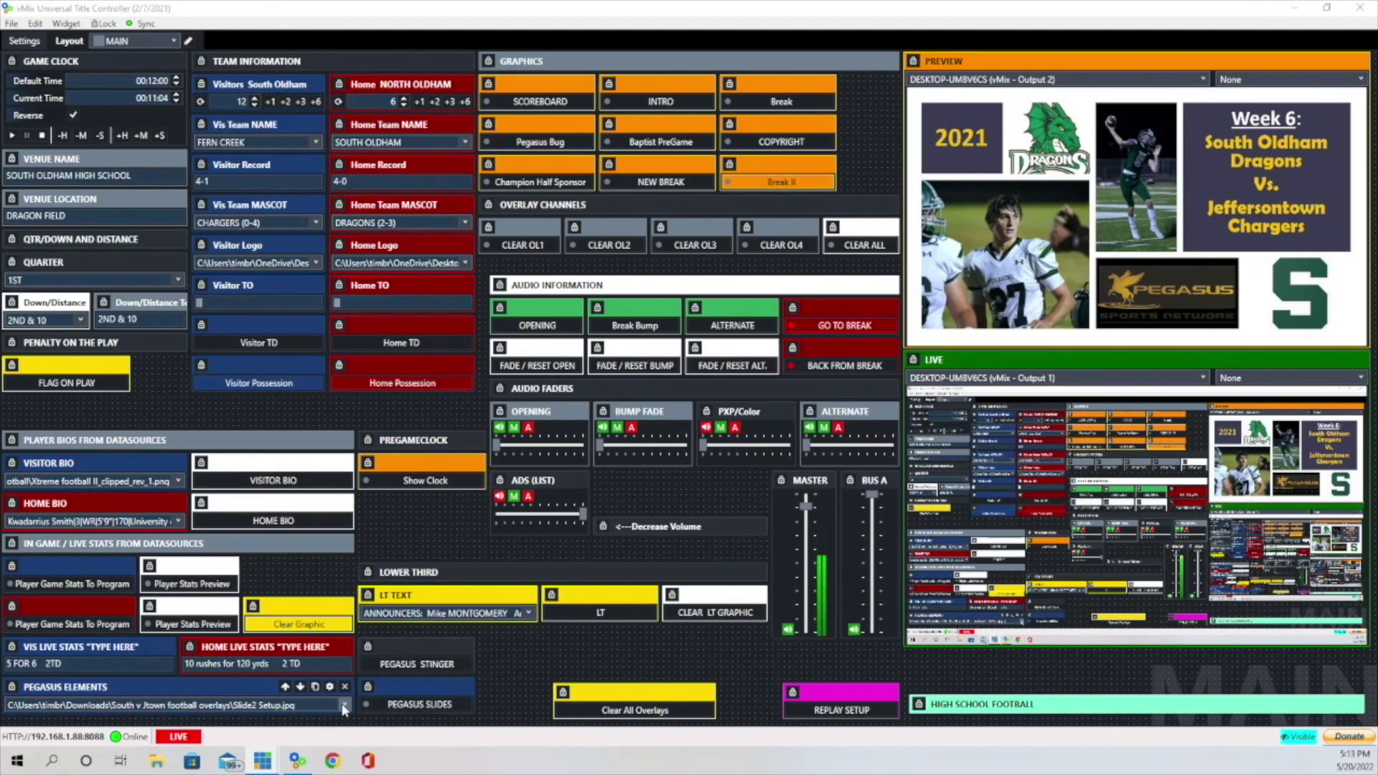
left_click(344, 706)
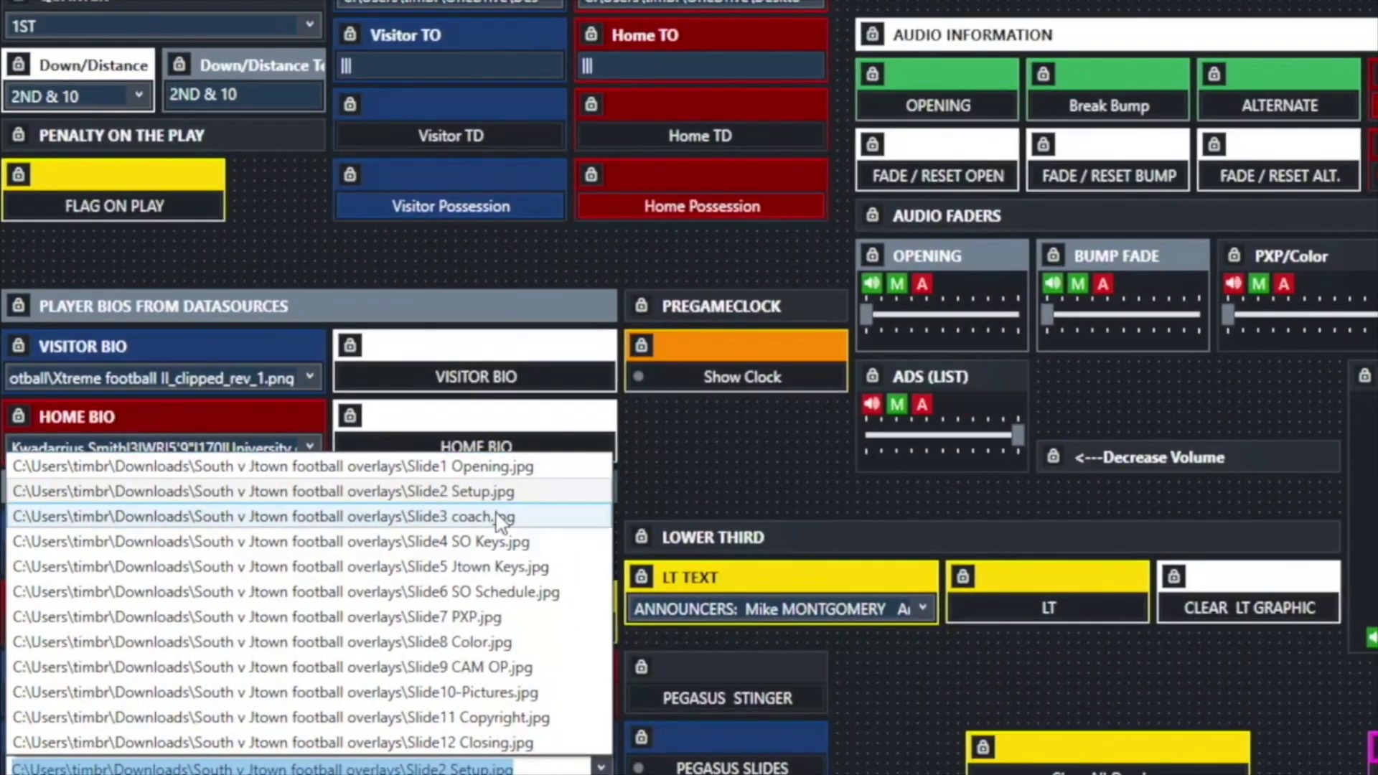
left_click(287, 563)
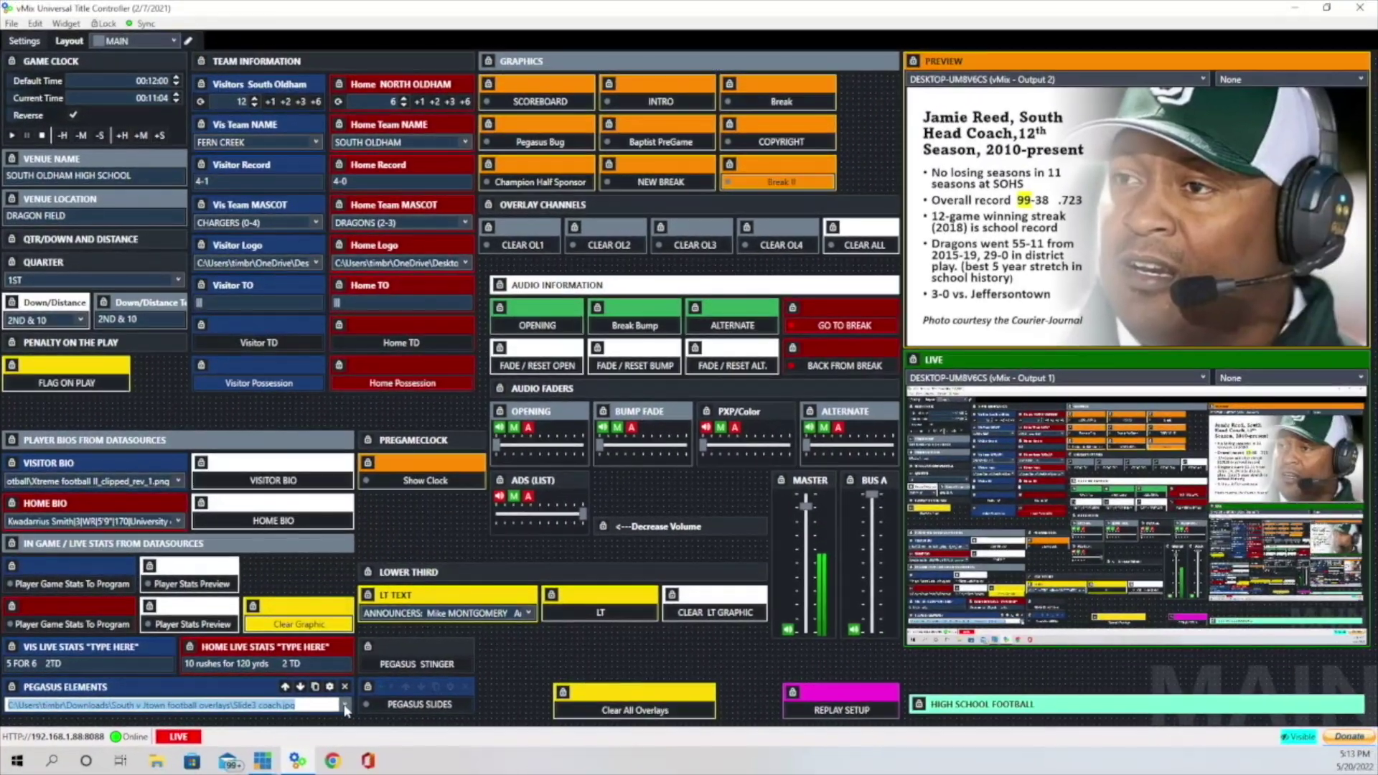
left_click(601, 767)
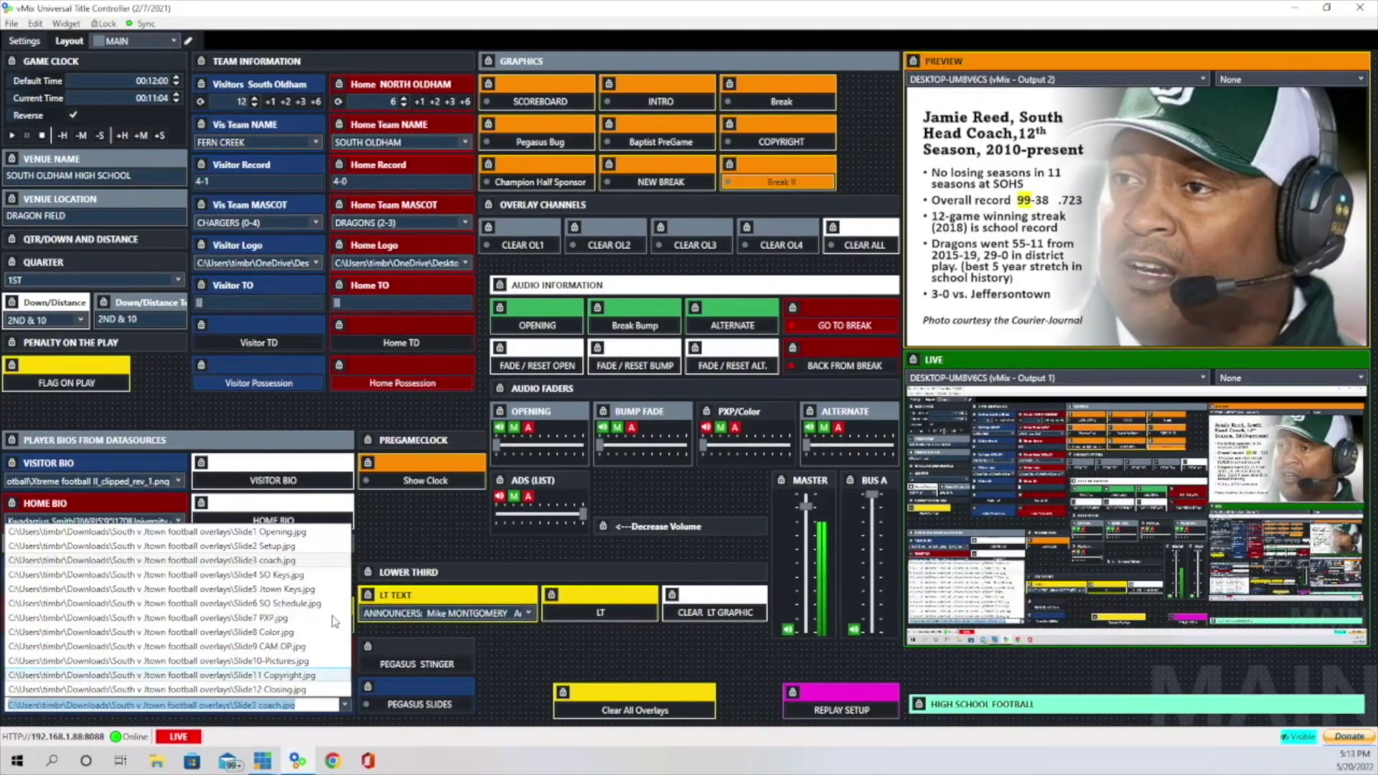
left_click(269, 574)
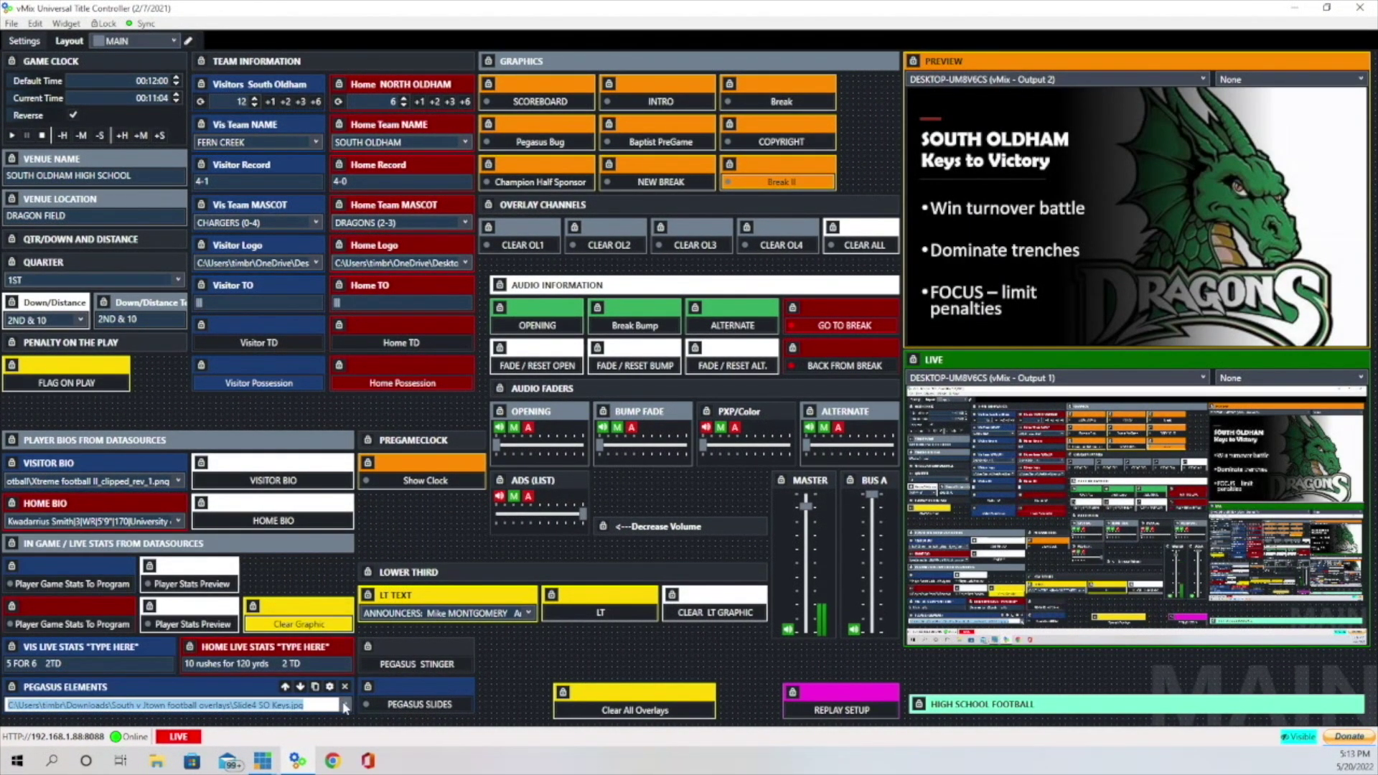
left_click(344, 708)
left_click(297, 578)
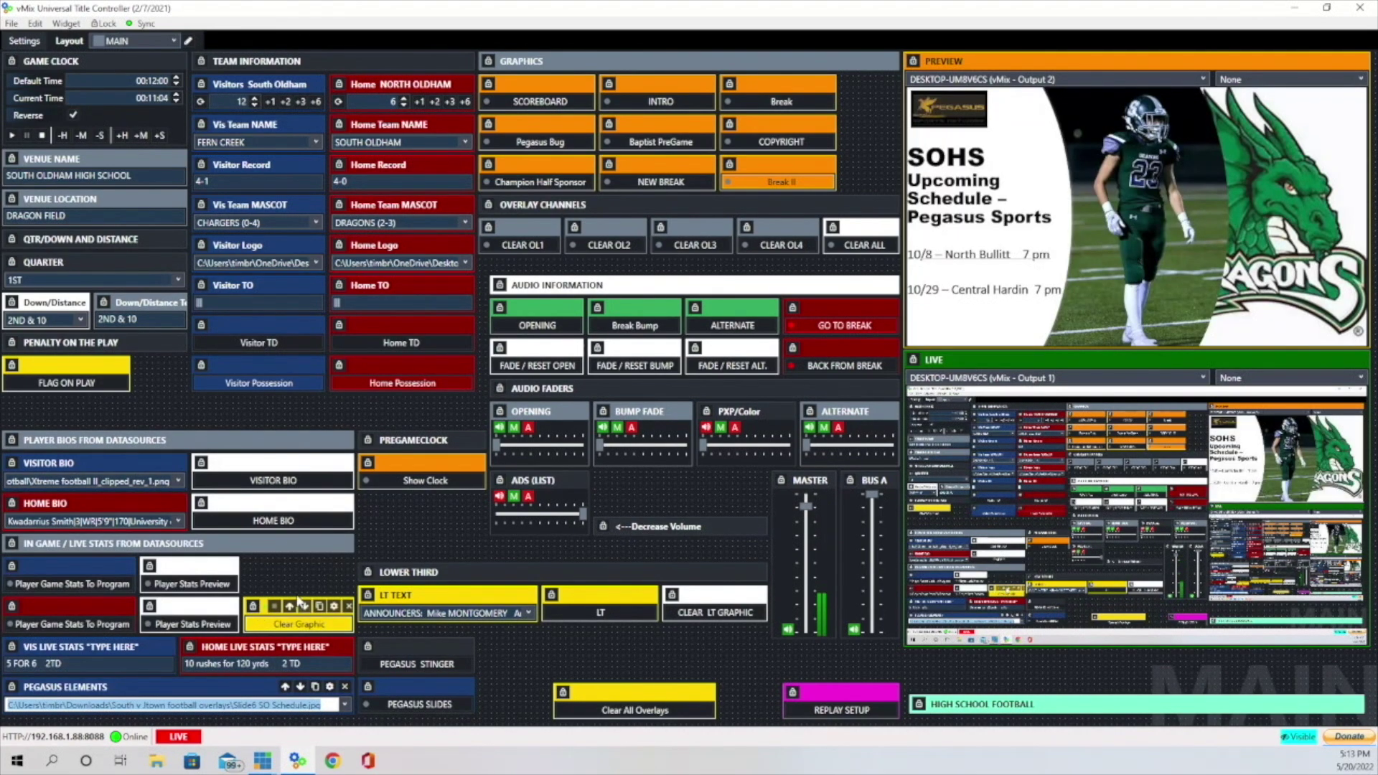
Step: Change the Pegasus slide from the schedule to the Slide10-Pictures.jpg photo slide
left_click(345, 706)
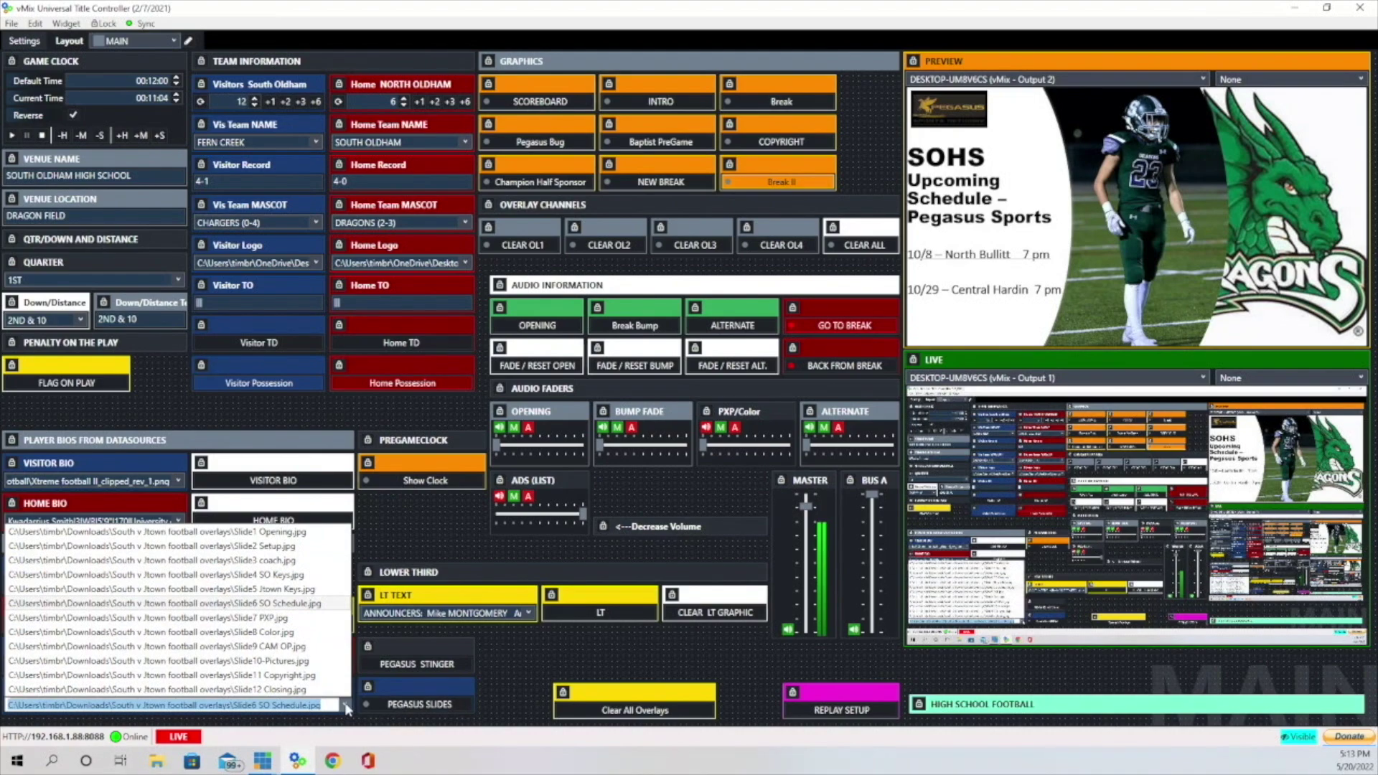
left_click(246, 605)
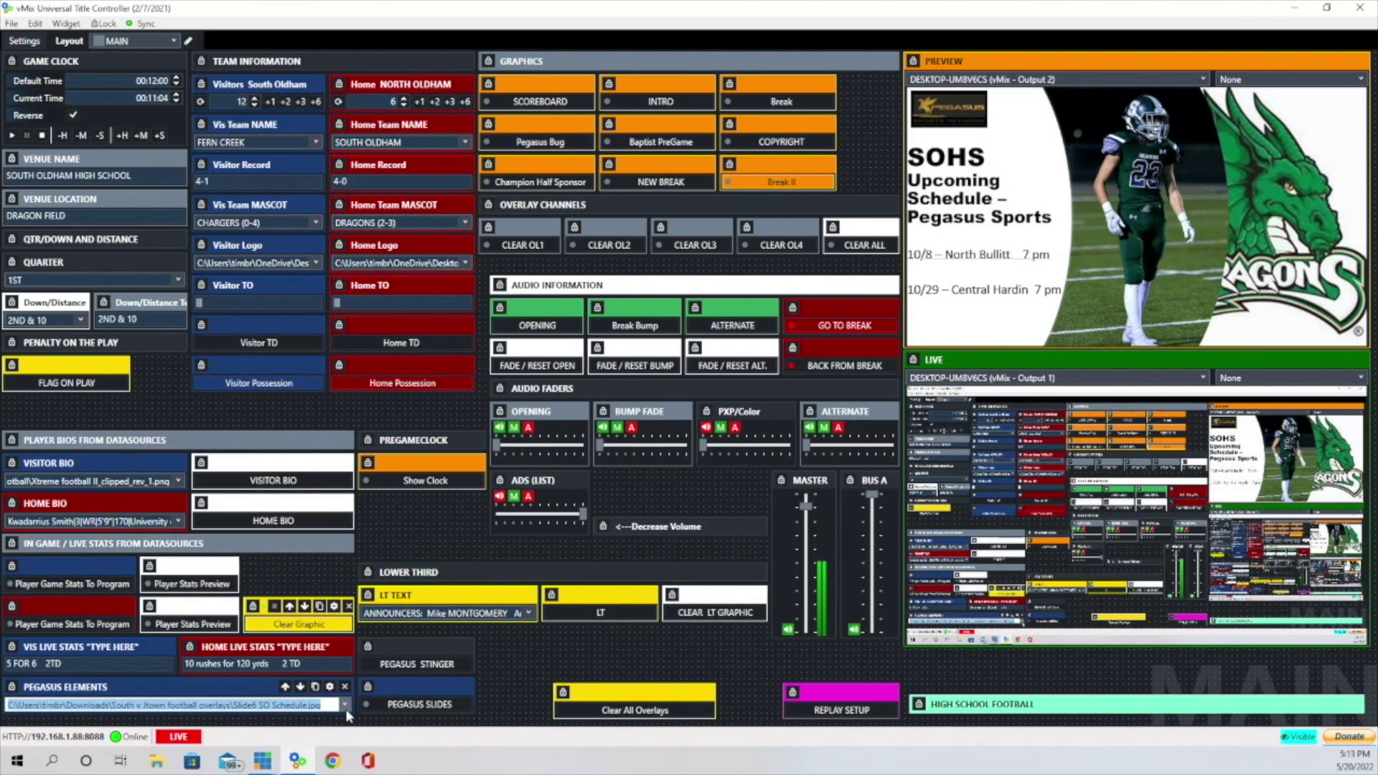
left_click(345, 704)
left_click(215, 660)
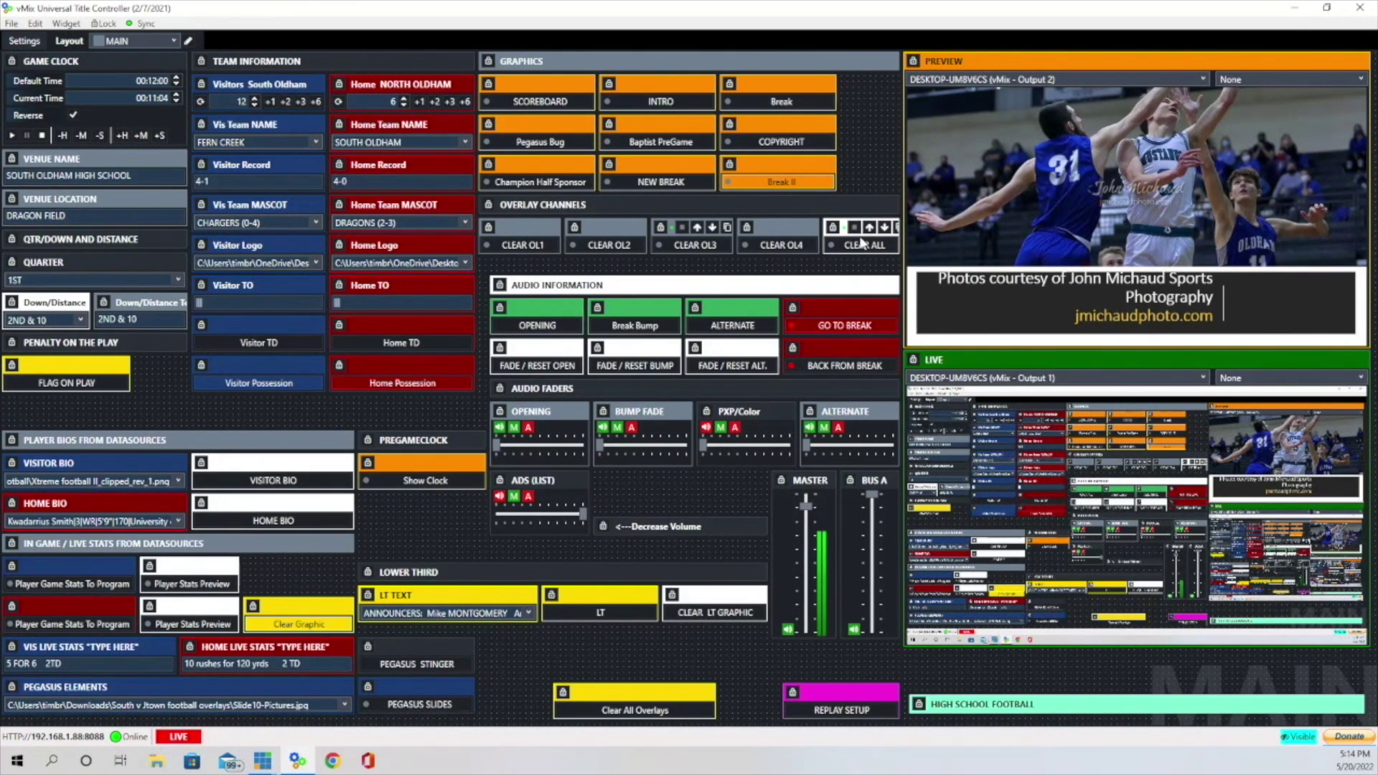
left_click(550, 103)
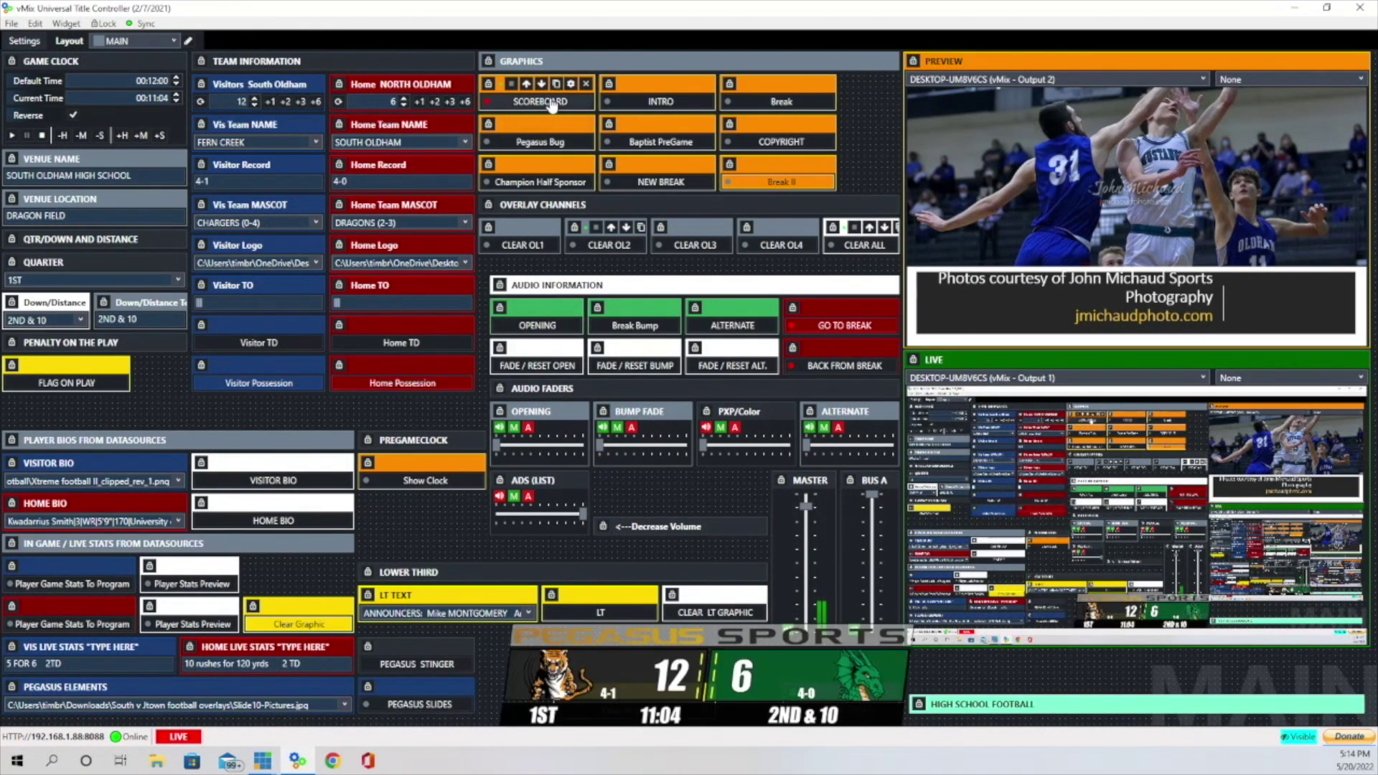
left_click(702, 247)
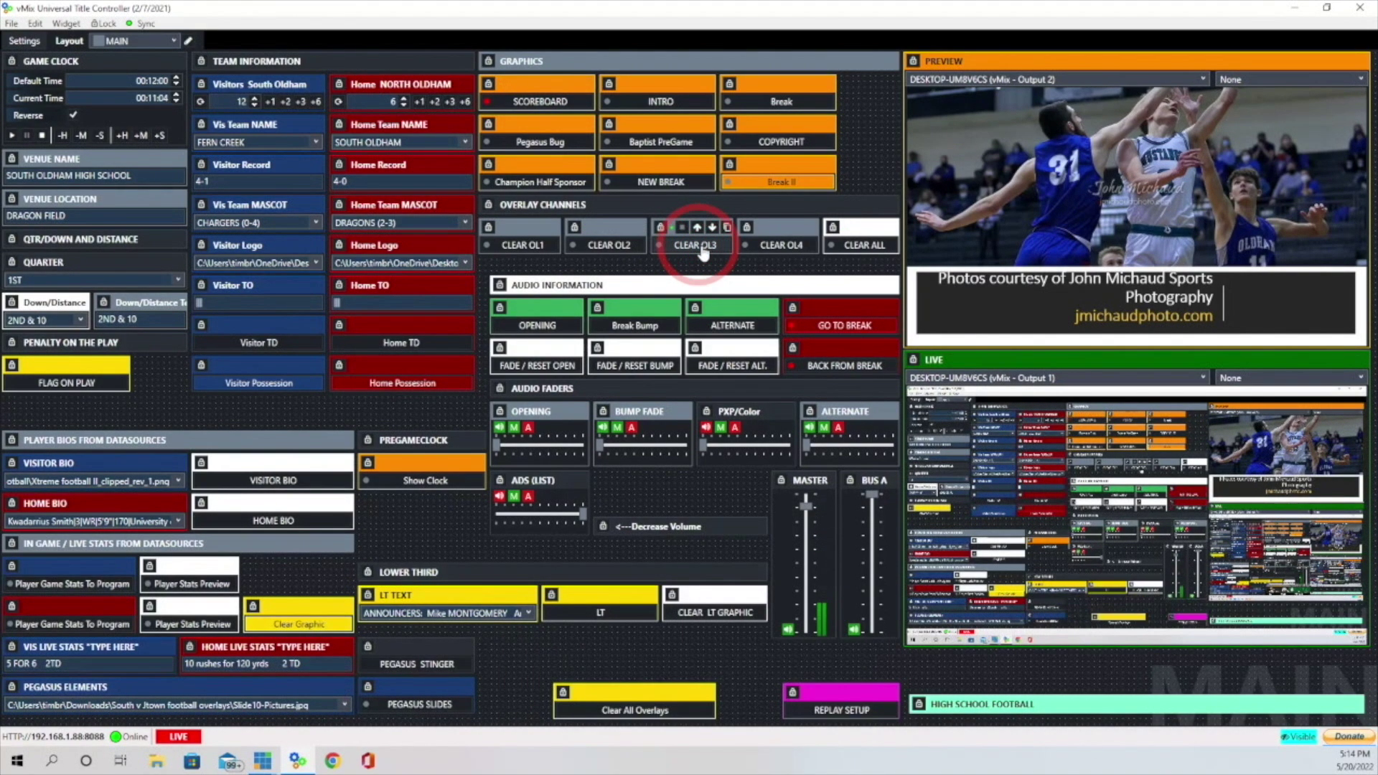
left_click(525, 143)
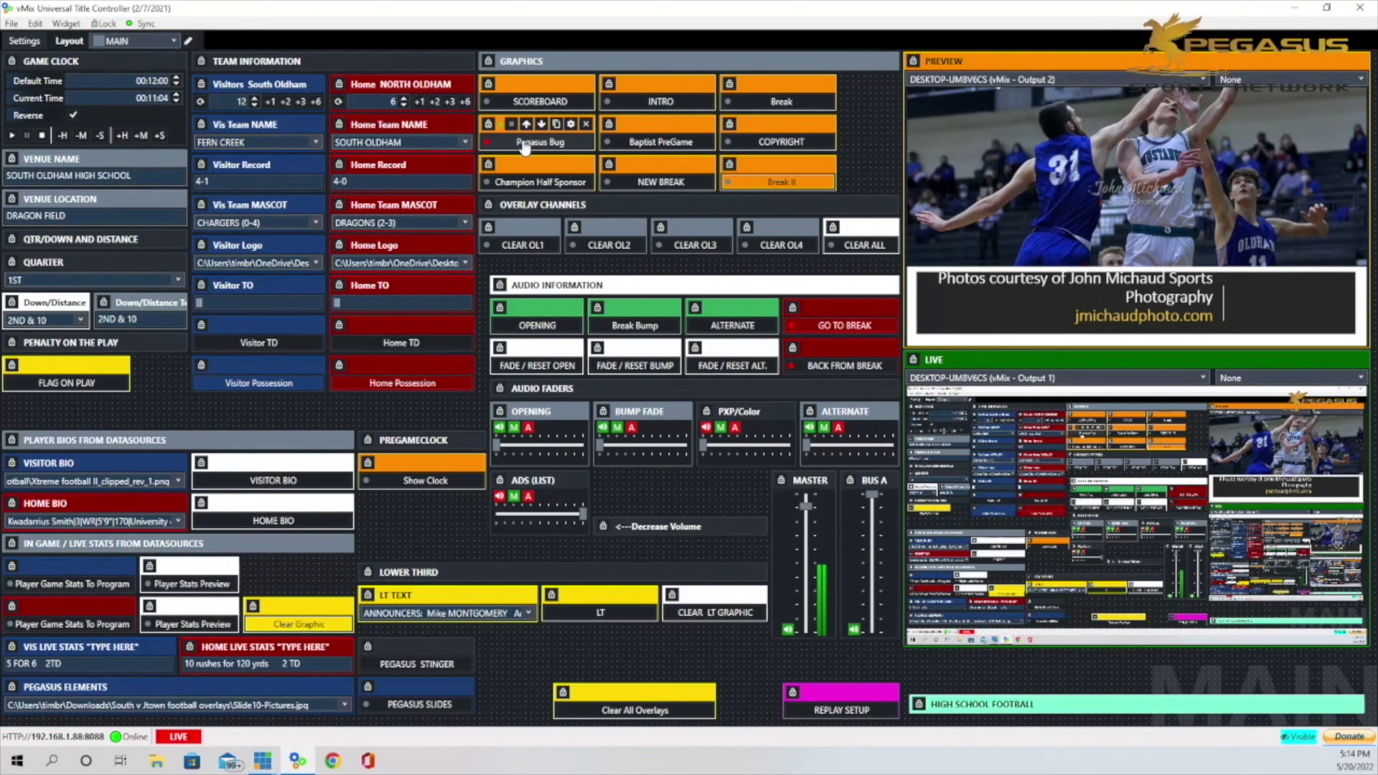
left_click(612, 247)
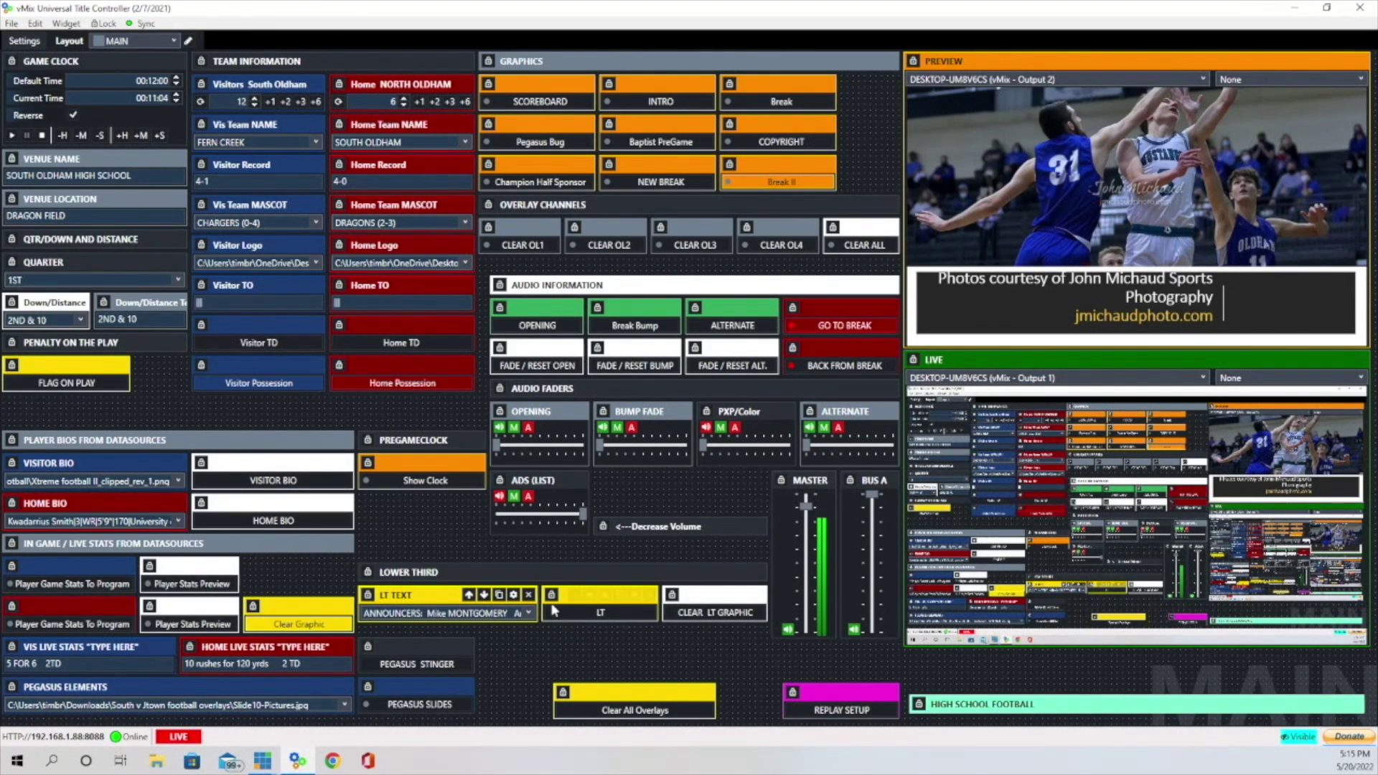
Step: Toggle the announcers lower third on and off air three times, ending with it off
left_click(617, 615)
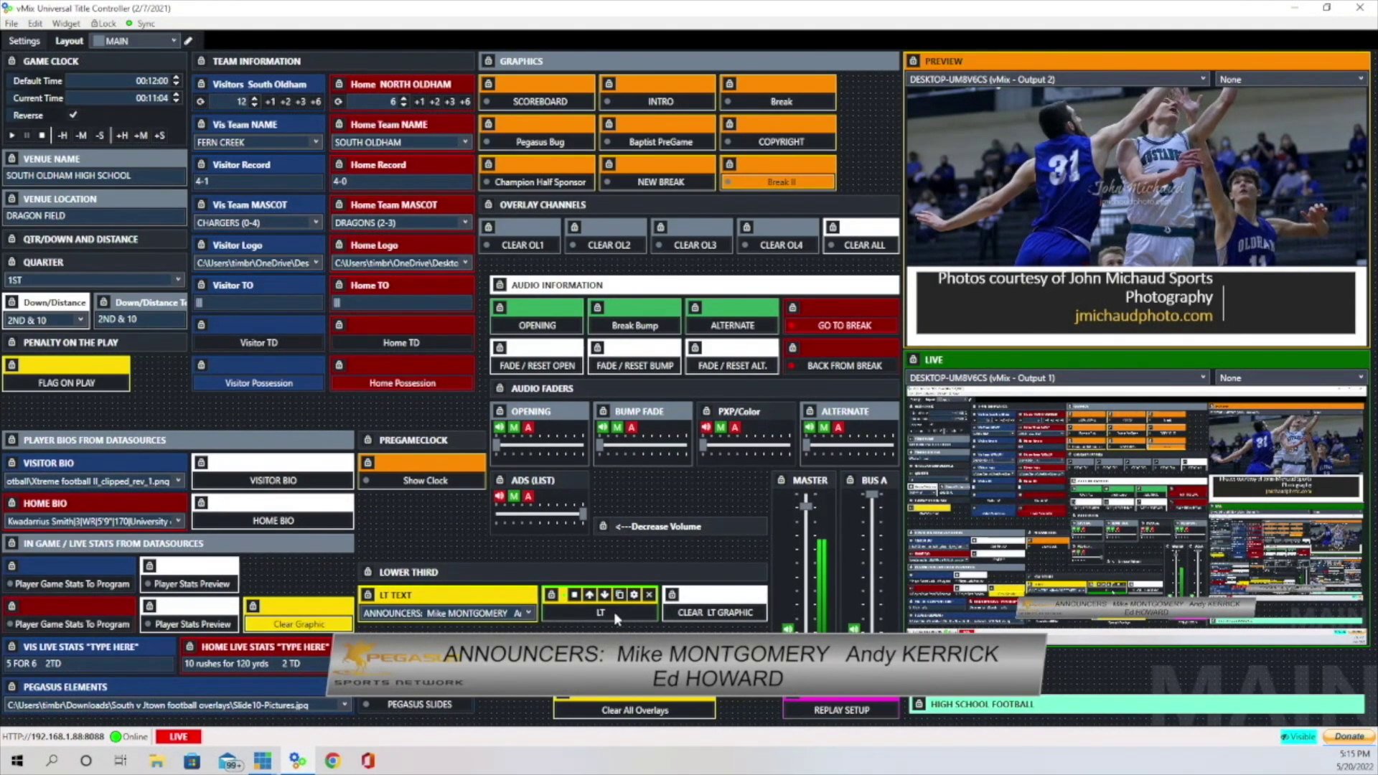
left_click(614, 613)
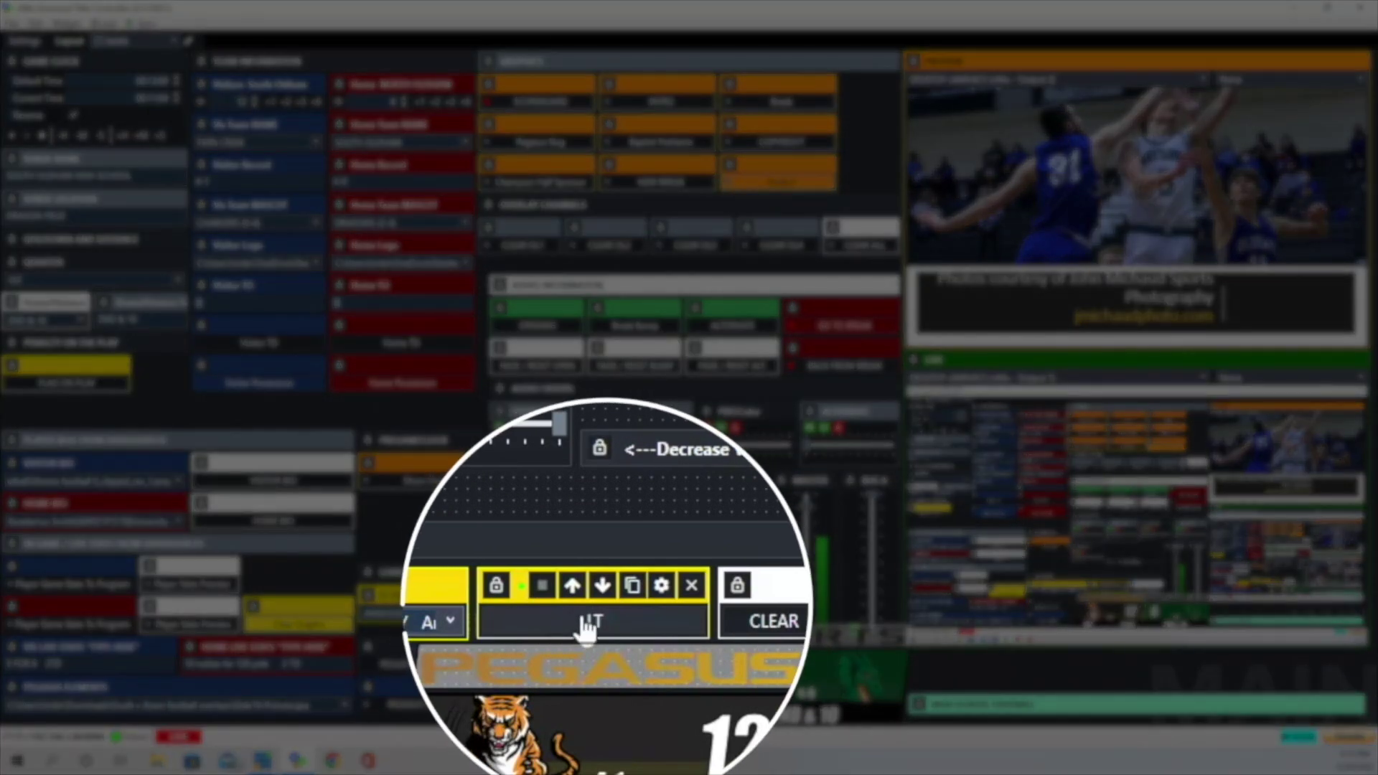
left_click(611, 610)
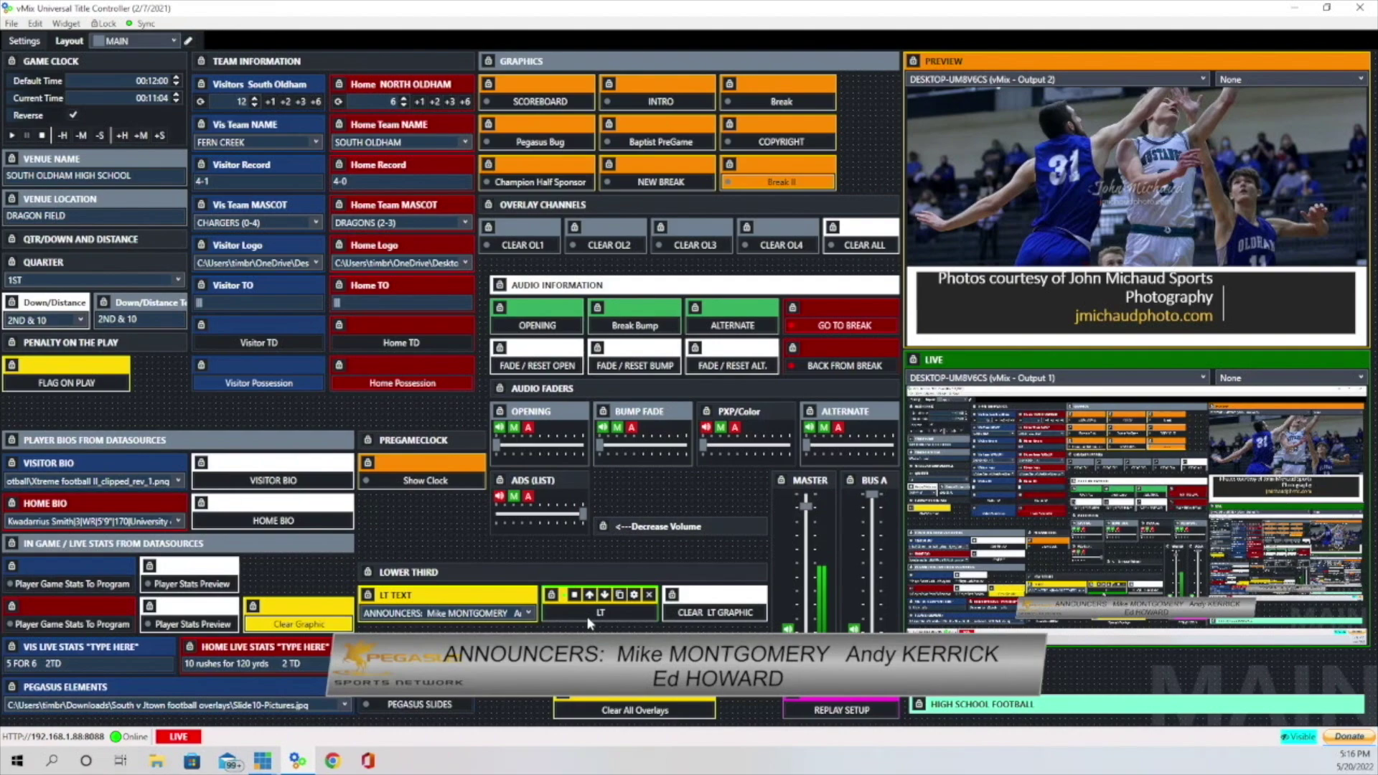
left_click(601, 614)
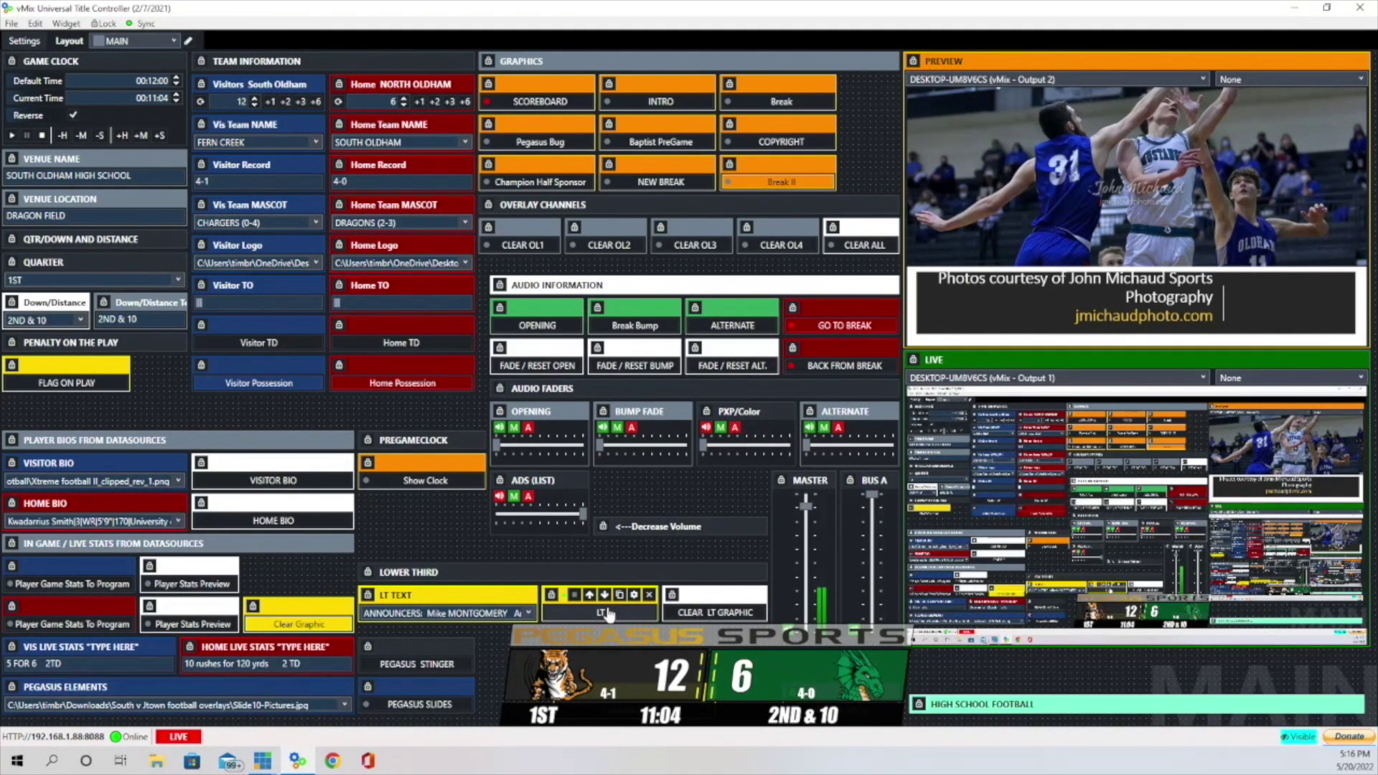
left_click(607, 614)
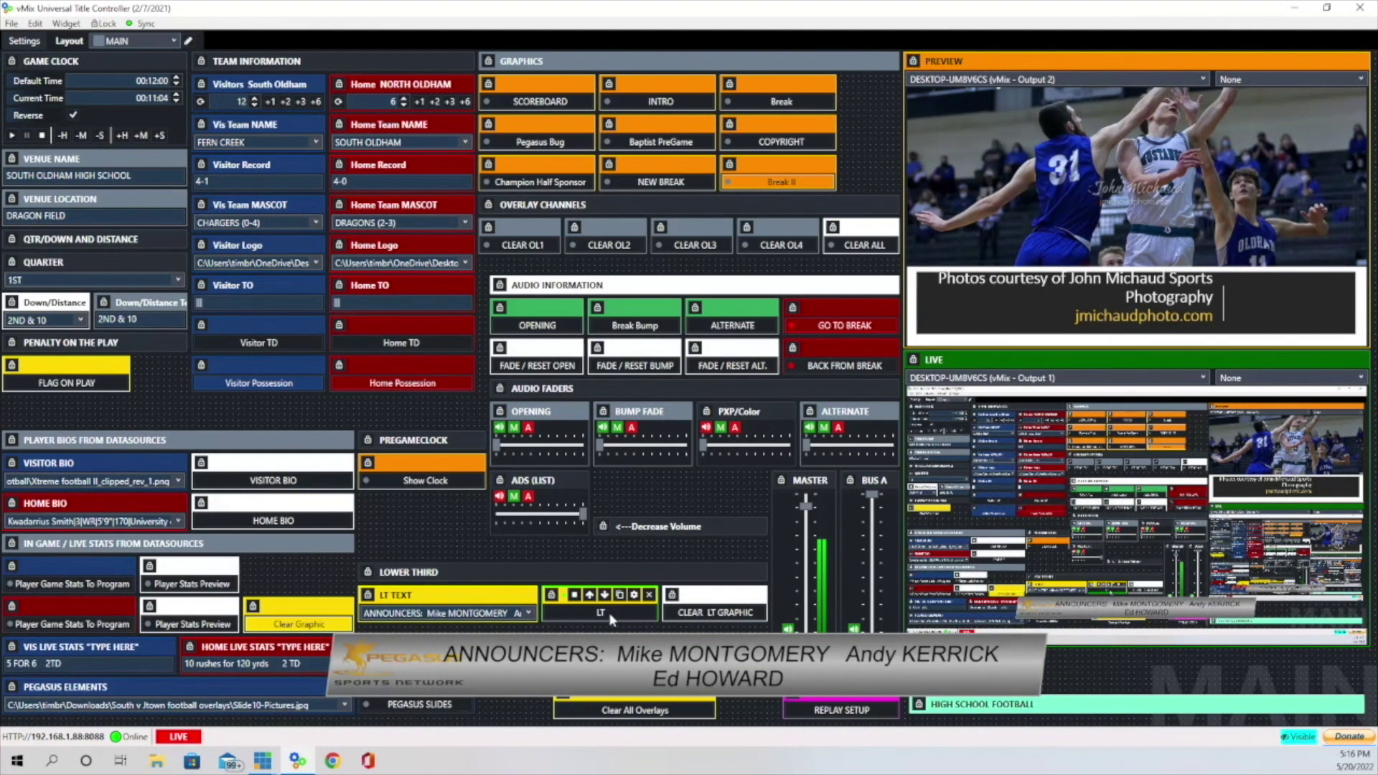
left_click(611, 617)
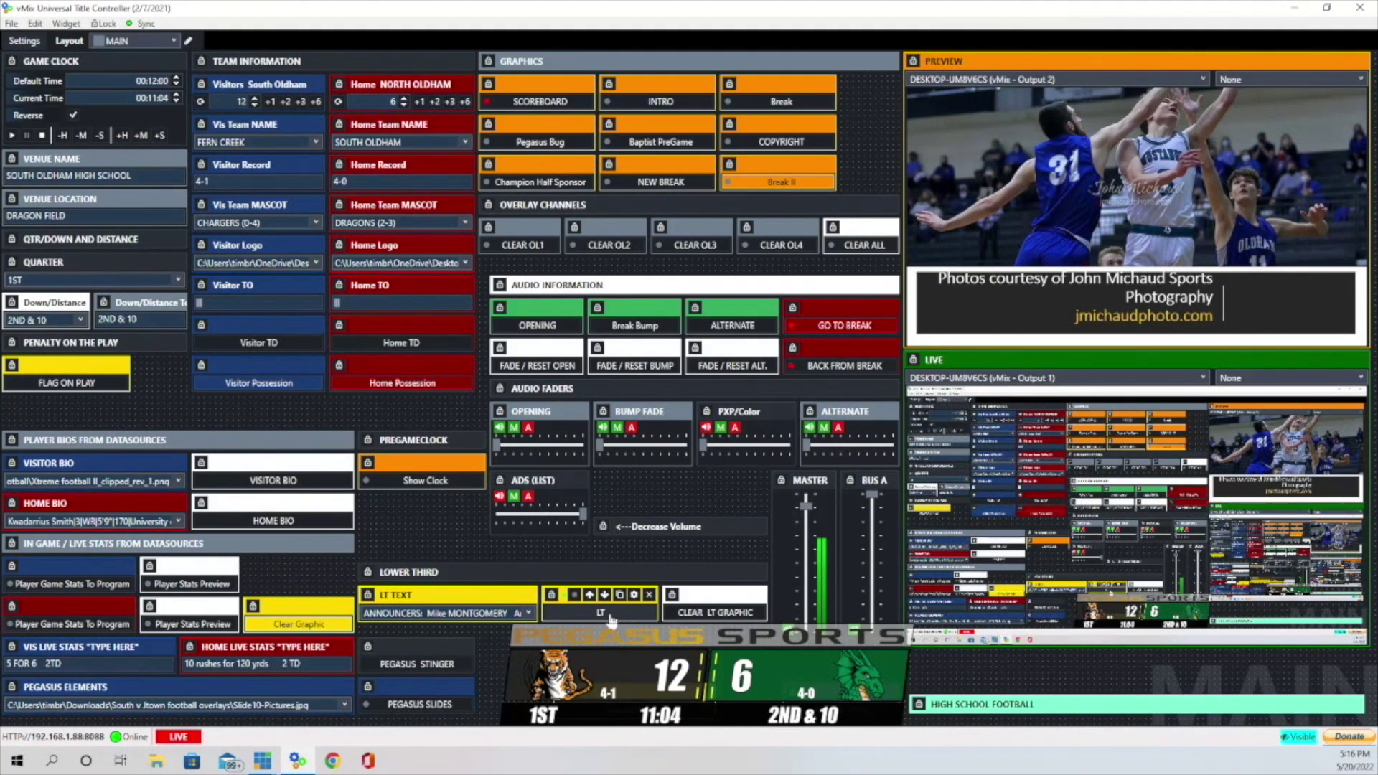